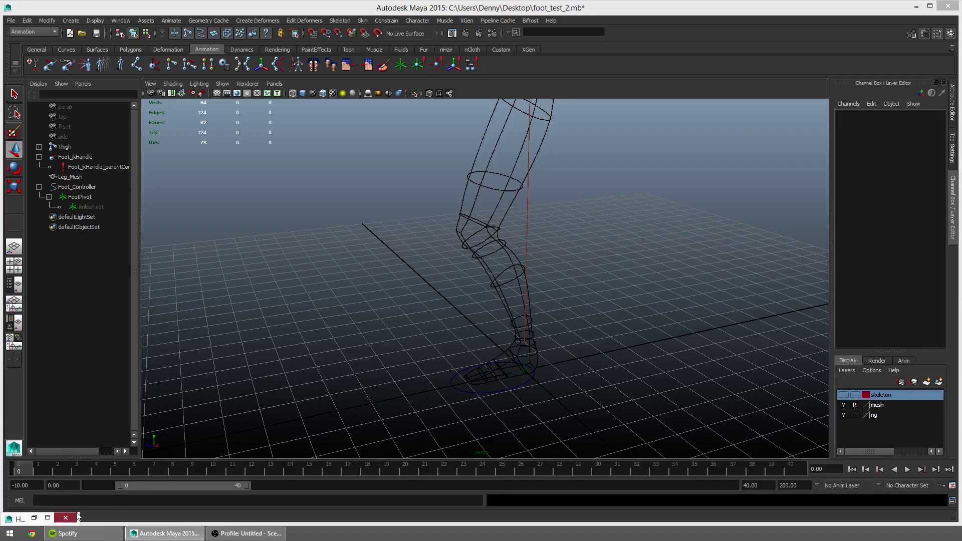
left_click_drag(452, 340, 430, 349, "alt")
right_click_drag(456, 350, 548, 372, "alt")
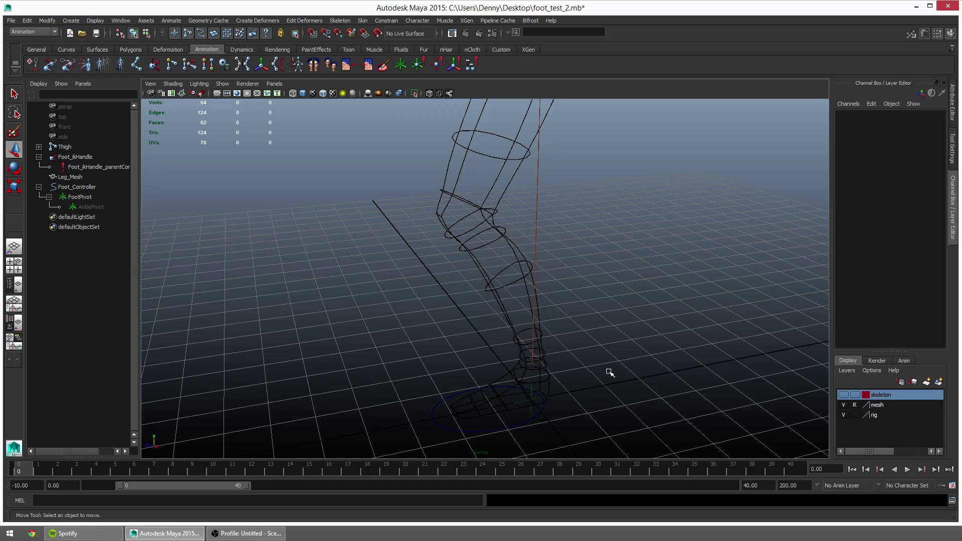
left_click_drag(657, 351, 664, 270, "alt")
left_click_drag(664, 372, 636, 339, "alt")
middle_click_drag(636, 339, 625, 346, "alt")
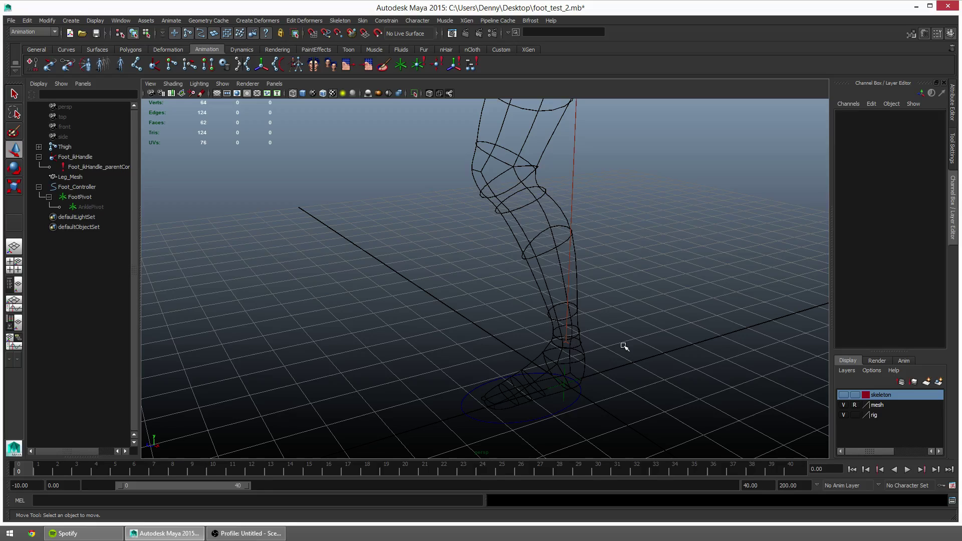
Collapse the foot hierarchies and hide the Thigh, Foot_ikHandle, Leg_Mesh and Foot_Controller objects
left_click_drag(608, 350, 481, 316, "alt")
left_click(39, 157)
left_click(38, 177)
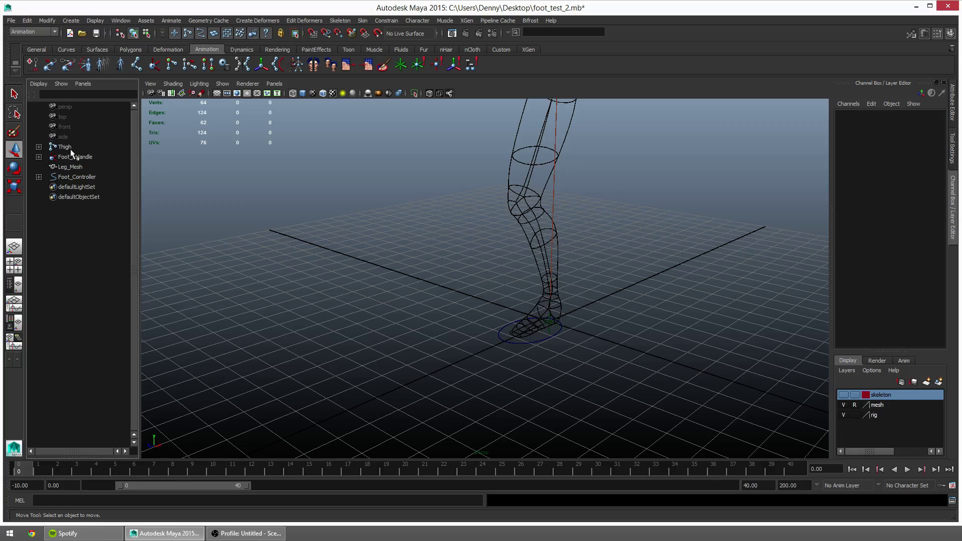
left_click_drag(70, 149, 84, 178)
key("ctrl+h")
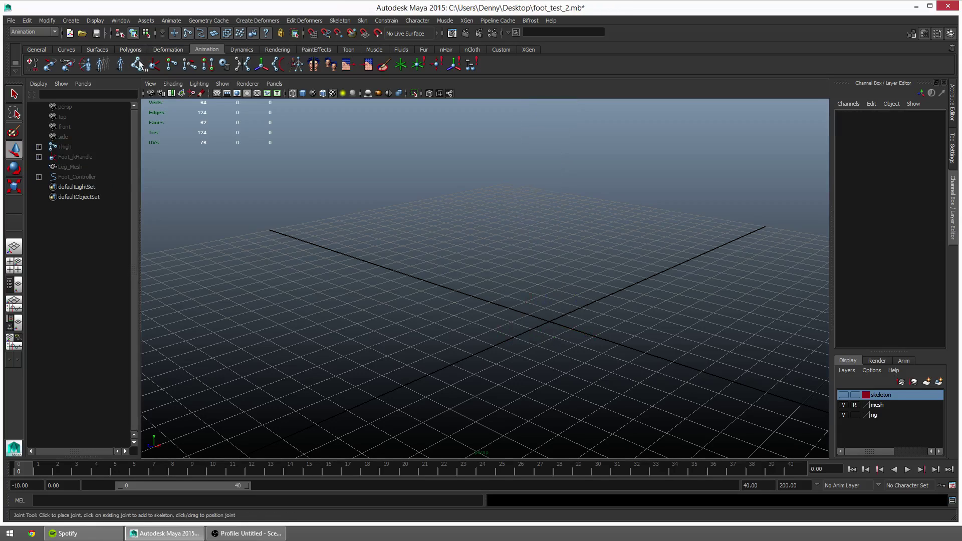
Create a polygon cube at the origin, scale it uniformly to about 16.8 and show it shaded
left_click(131, 49)
left_click(50, 63)
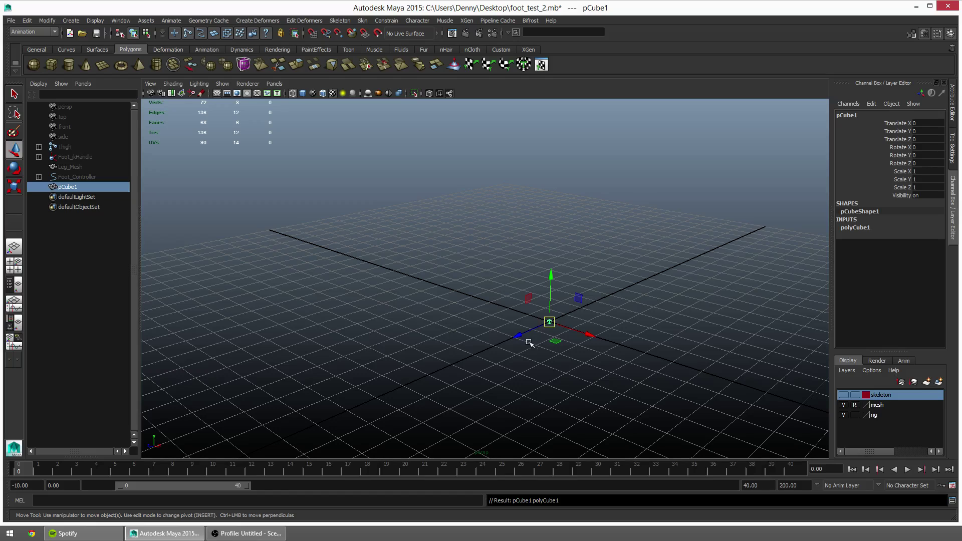
key("r")
left_click_drag(550, 323, 599, 373)
right_click_drag(599, 373, 669, 388, "alt")
key("5")
key("7")
key("5")
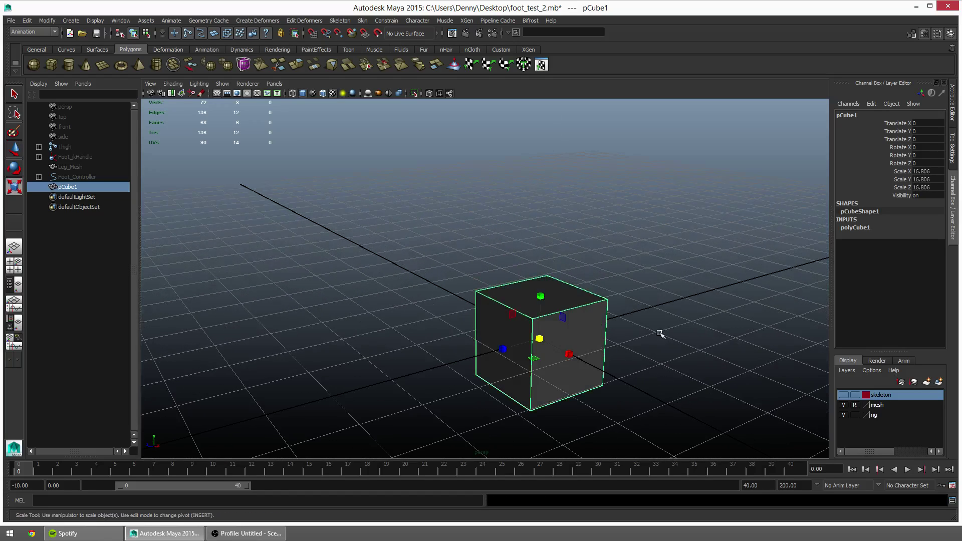
Freeze the cube's transformations and delete its construction history
key("g")
middle_click_drag(597, 273, 597, 228, "alt")
right_click_drag(597, 229, 607, 354, "alt")
key("alt+shift+d")
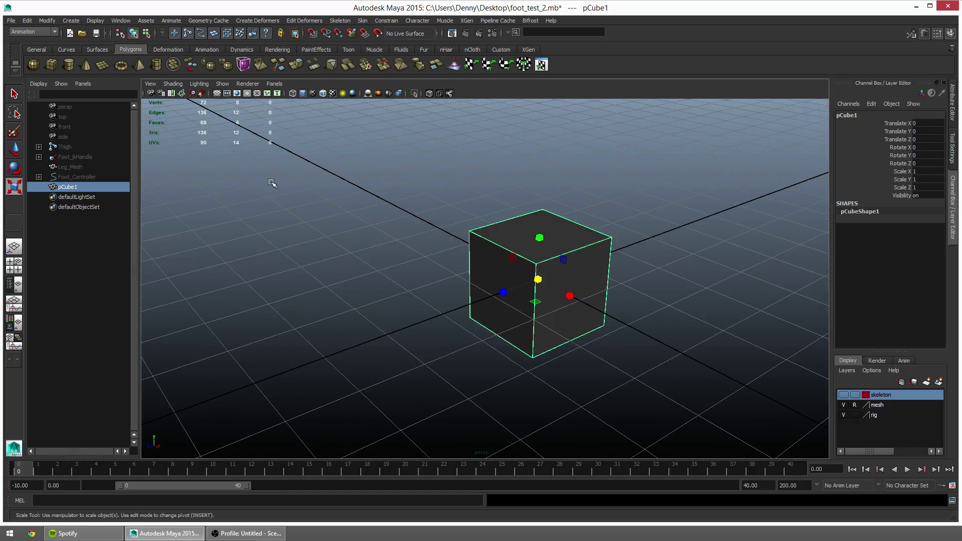
left_click(28, 21)
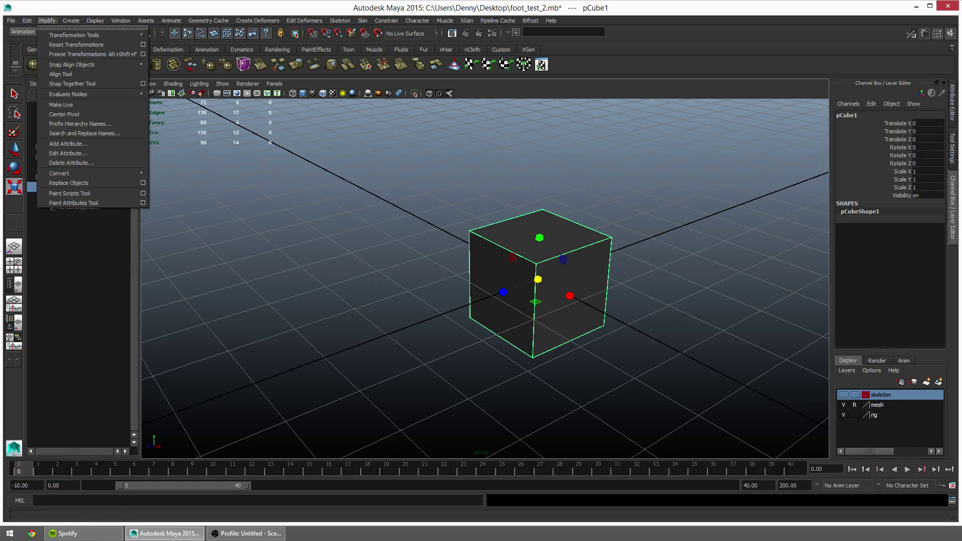
mouse_move(27, 21)
mouse_move(79, 121)
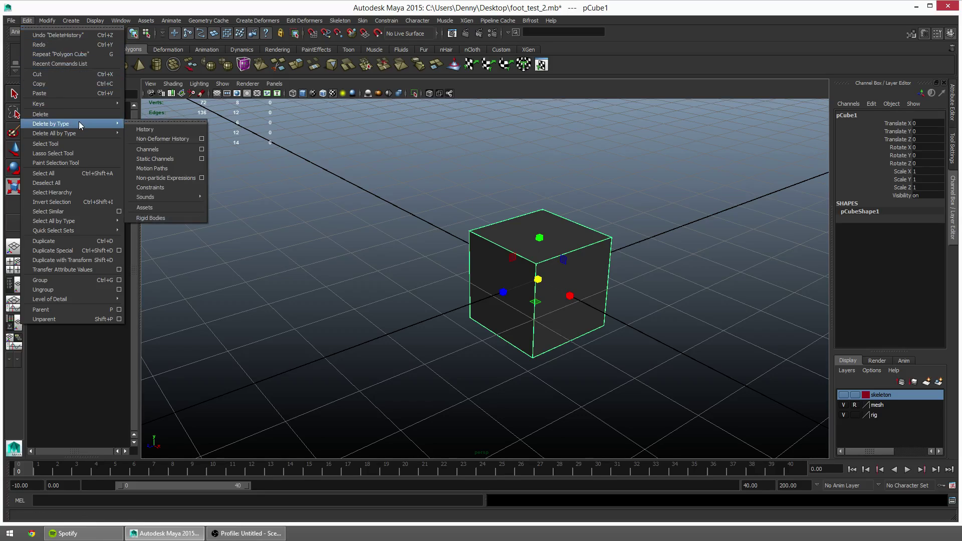
left_click(148, 128)
left_click(65, 21)
mouse_move(50, 21)
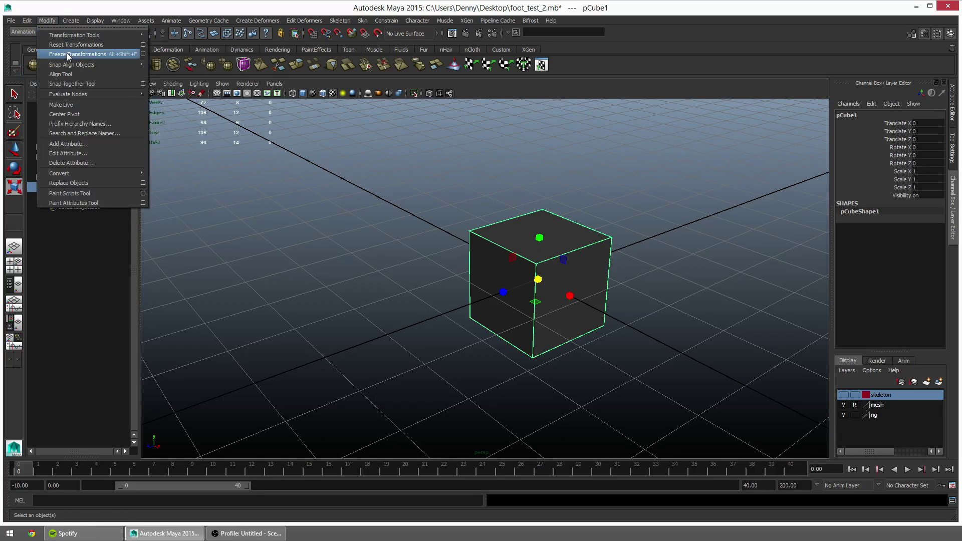
left_click(93, 21)
middle_click_drag(301, 275, 288, 273, "alt")
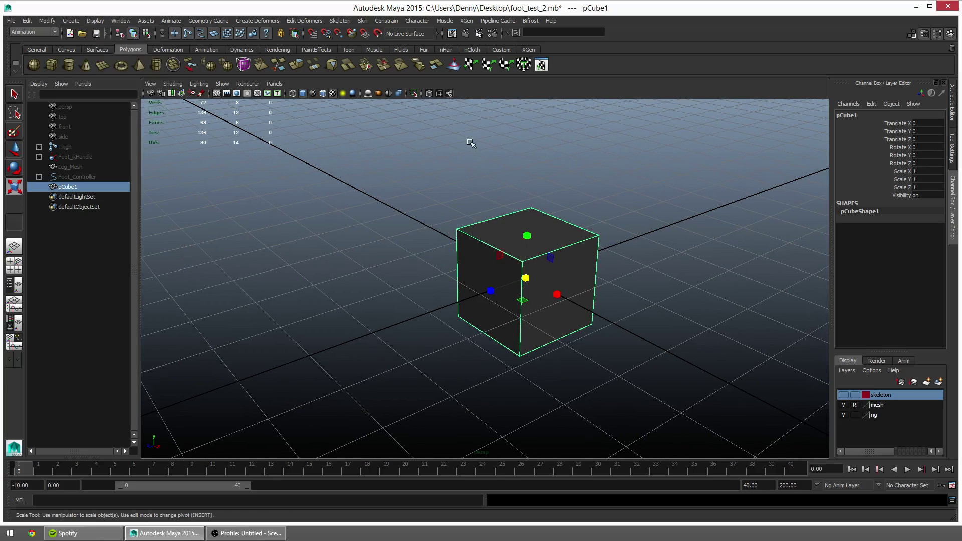
Create a locator at the origin, switch to wireframe display and freeze the locator's transformations
left_click(199, 49)
left_click(400, 66)
left_click_drag(441, 253, 494, 294, "alt")
key("4")
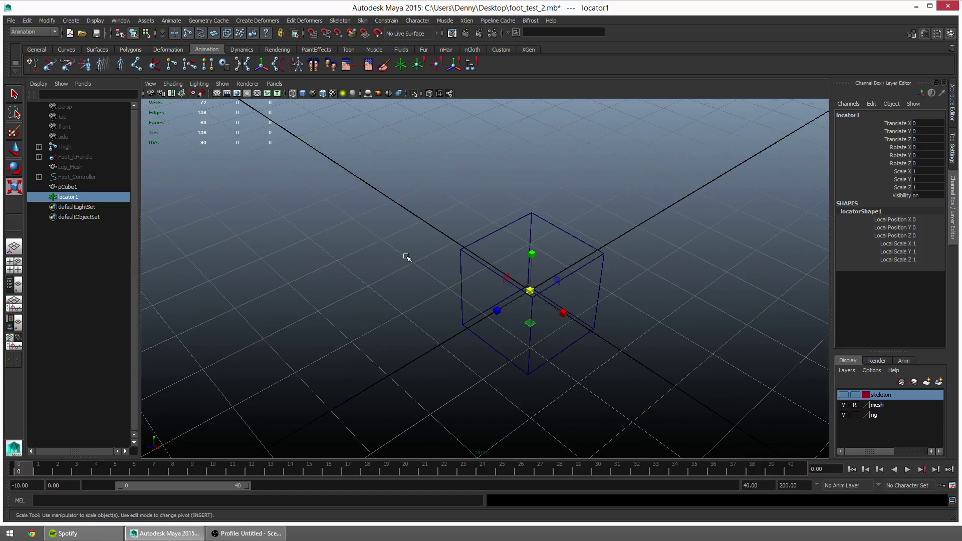
key("g")
Rename the locator as PivotLocator and the polygon cube as Cube
double_click(78, 197)
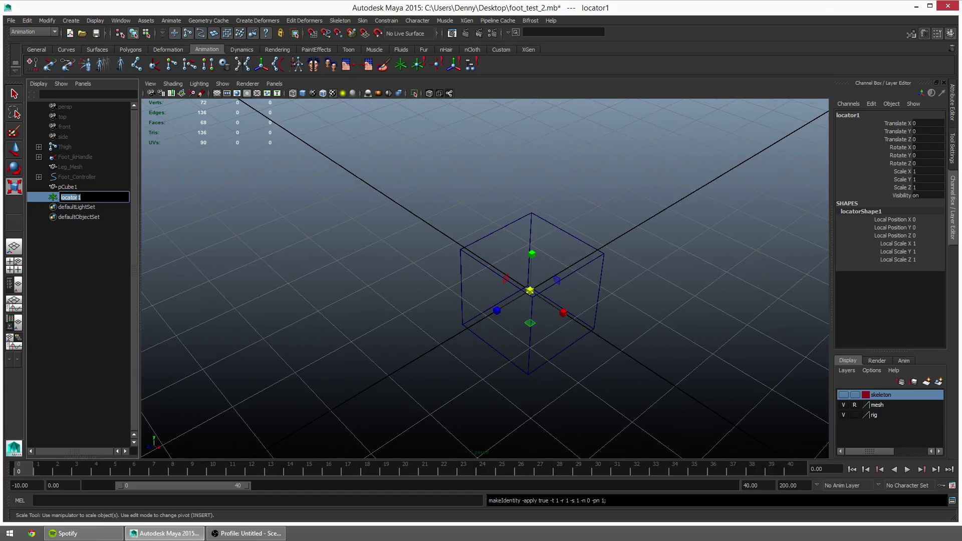
type("PivotLcca")
key("Return")
left_click(68, 186)
double_click(66, 187)
type("Cube")
key("Return")
left_click(67, 197)
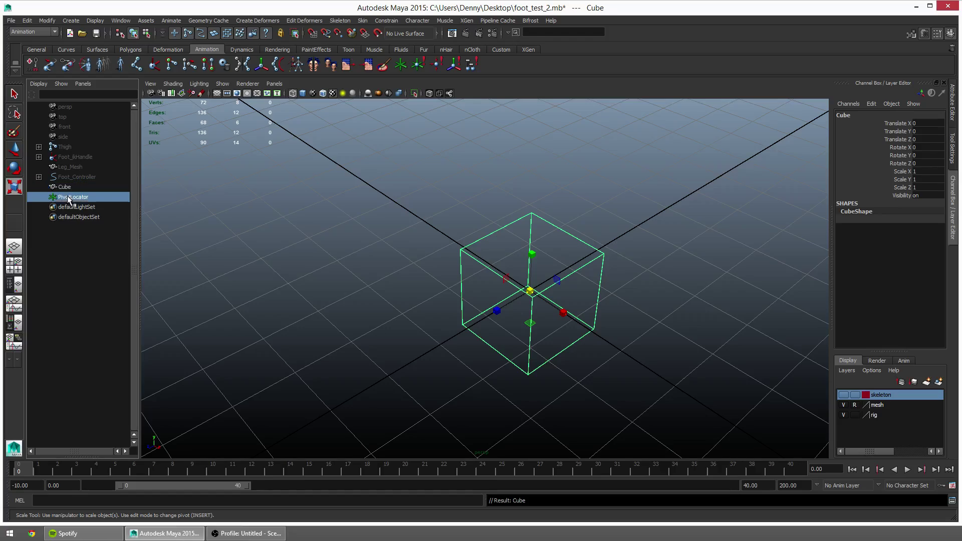
Snap the cube's pivot to one of its upper corners, test-rotate the cube about it and undo the rotation
left_click_drag(581, 298, 421, 259, "alt")
left_click(559, 249)
key("e")
key("ctrl+z")
key("w")
key("d+v")
key("e")
key("ctrl+z")
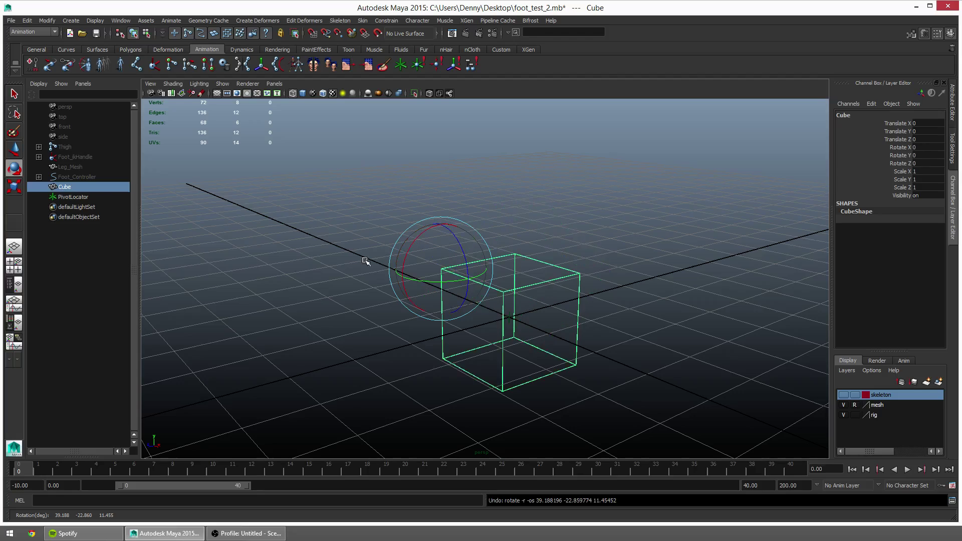
Snap the cube's pivot to the opposite upper corner, test-rotate the cube and undo the rotation
key("d")
key("v")
middle_click(580, 273)
left_click_drag(561, 268, 591, 250)
key("ctrl+z")
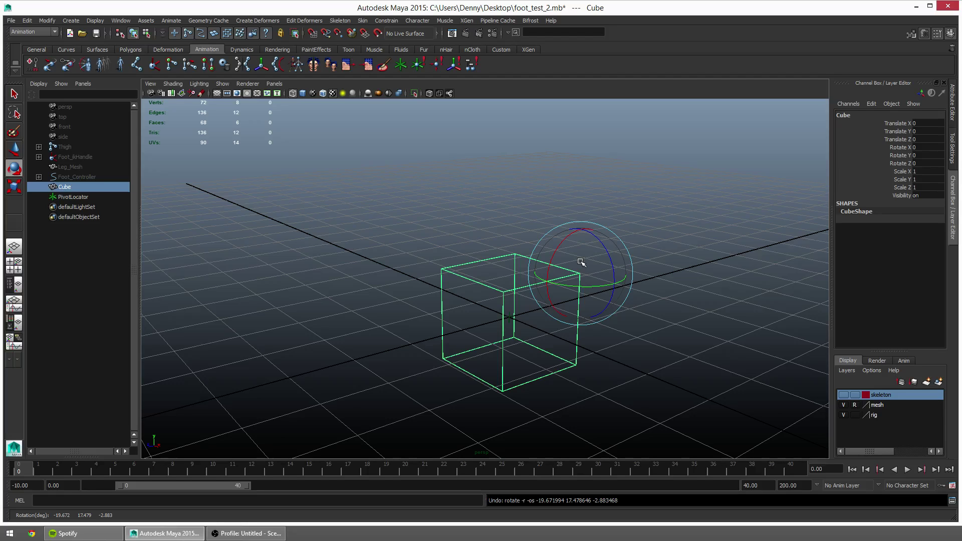
Toggle pivot editing on and off for the cube and return its pivot to the cube's center
left_click_drag(570, 262, 612, 279, "alt")
key("Insert")
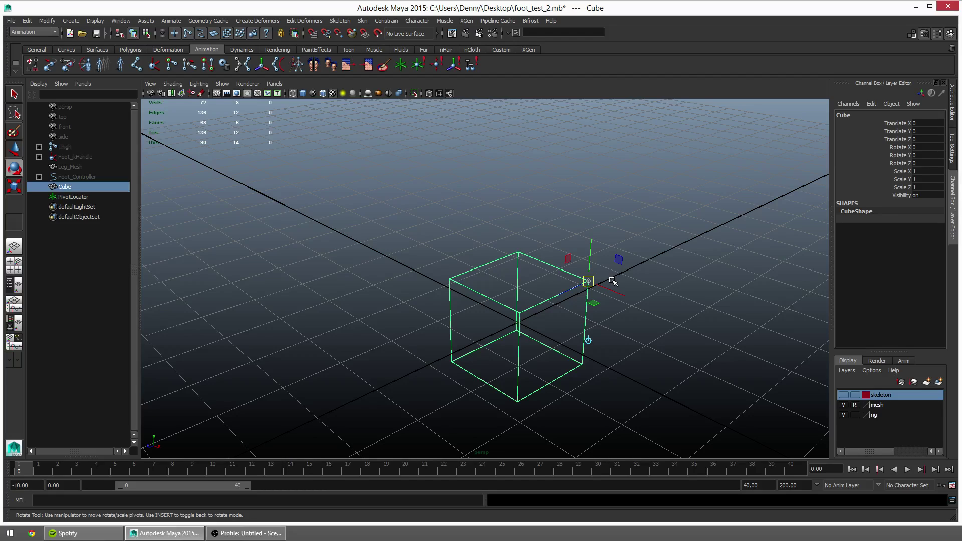
key("Insert")
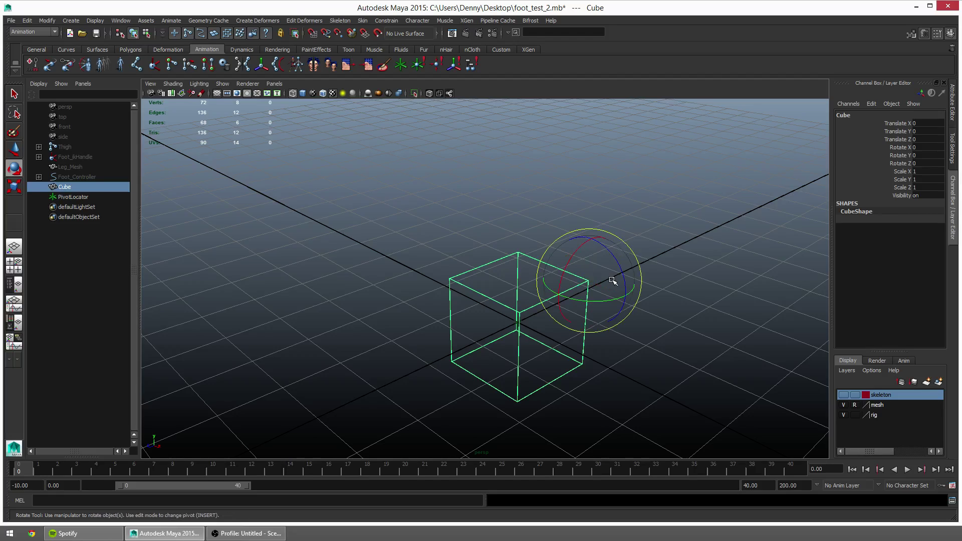
left_click_drag(568, 252, 544, 251, "alt")
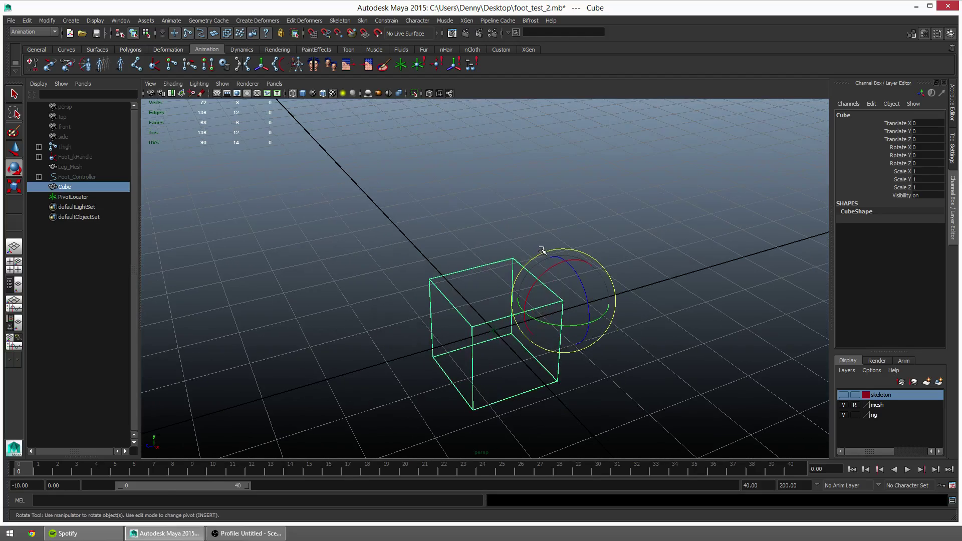
key("w")
left_click_drag(493, 331, 576, 337, "alt")
key("e")
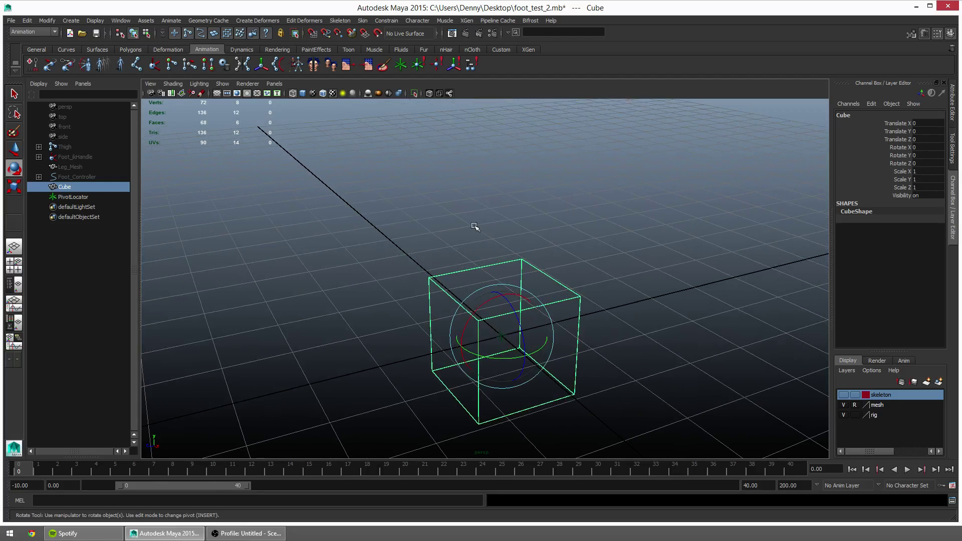
Open the Connection Editor and place it clear of the cube in the viewport
left_click(120, 21)
mouse_move(136, 56)
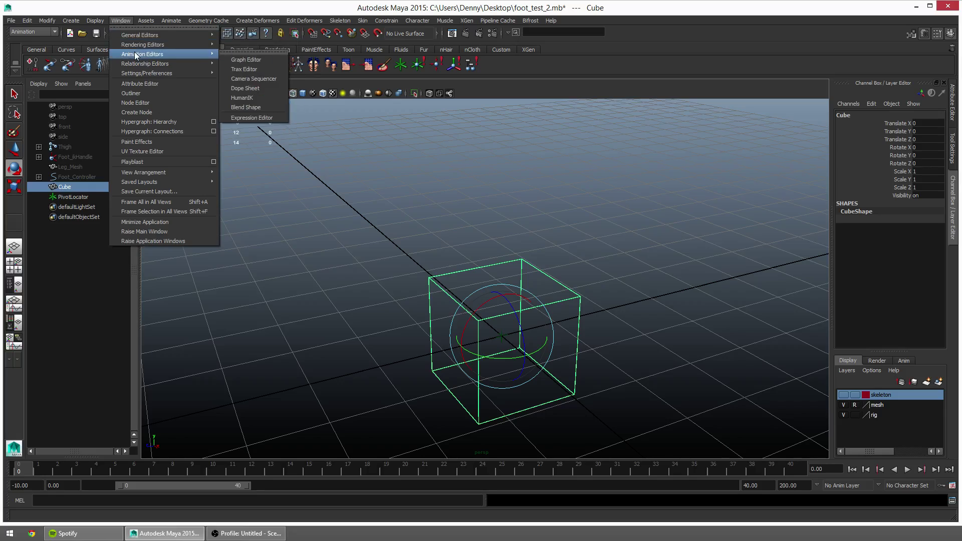
mouse_move(149, 35)
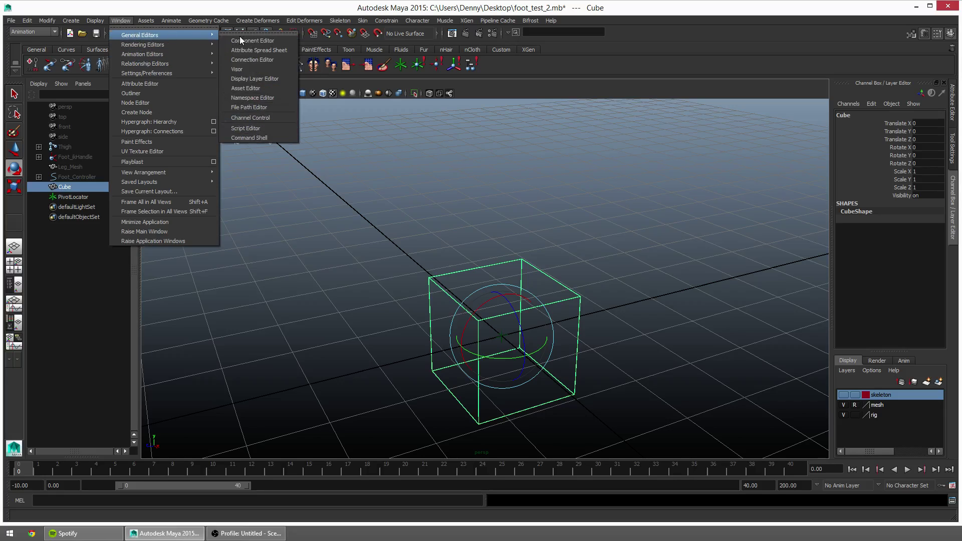
left_click(260, 62)
left_click_drag(704, 114, 666, 87)
Load PivotLocator as the output object and Cube as the input object in the Connection Editor
middle_click_drag(478, 261, 456, 223, "alt")
key("q")
left_click_drag(477, 302, 477, 303)
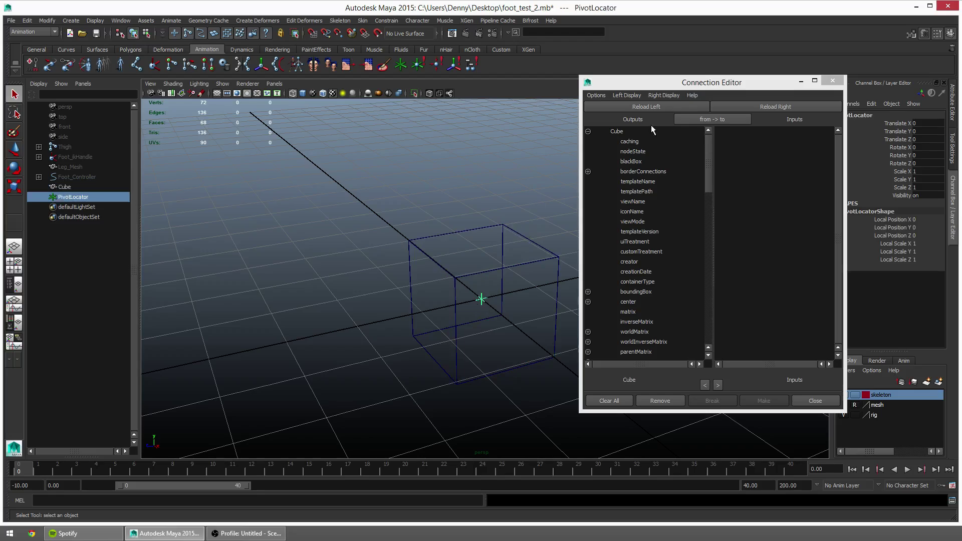
left_click(653, 108)
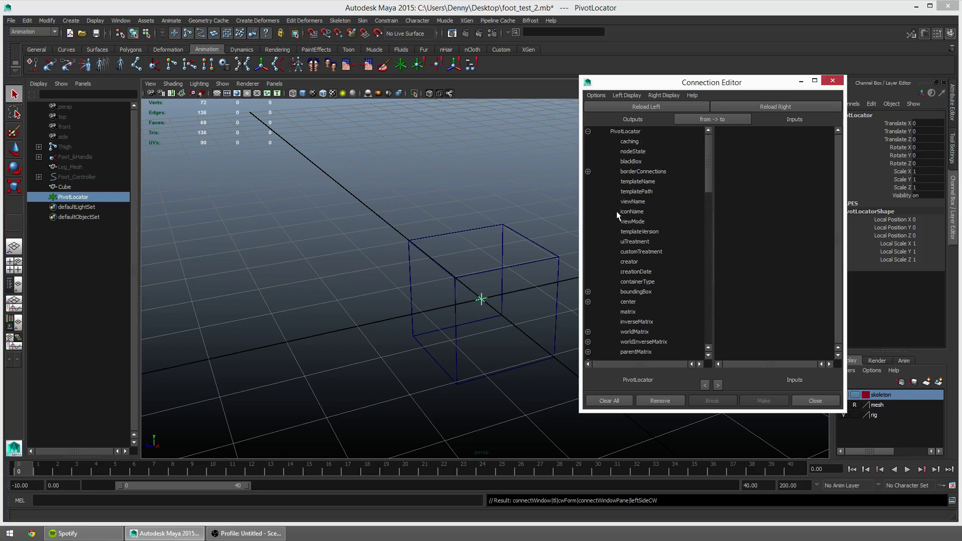
left_click(508, 229)
left_click(772, 108)
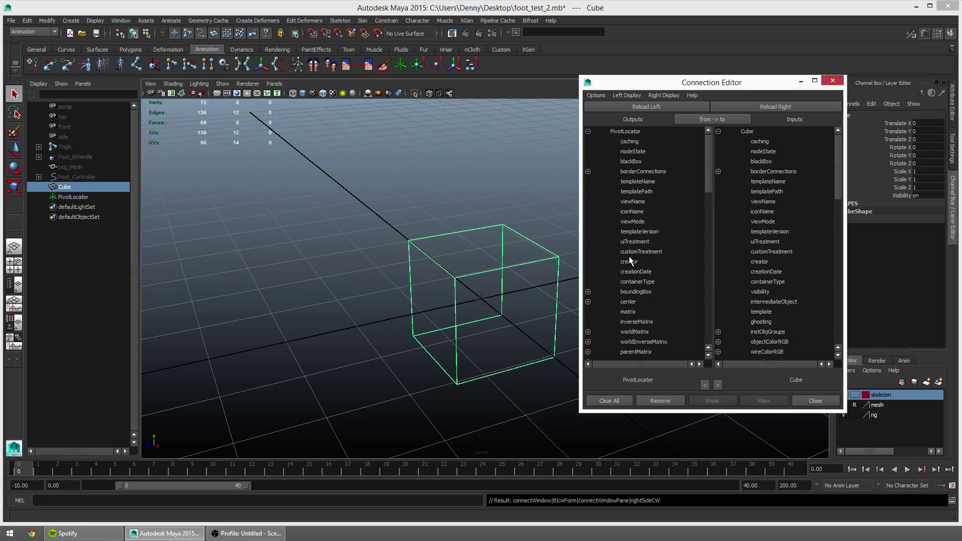
Connect PivotLocator's translate attribute to the Cube's rotatePivot attribute
left_click(482, 299)
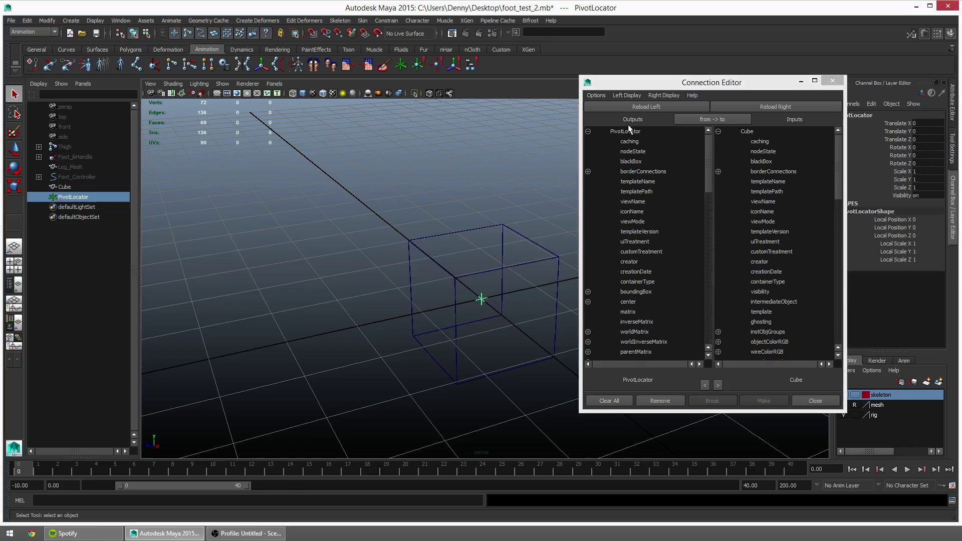
scroll(636, 254, "down", 14)
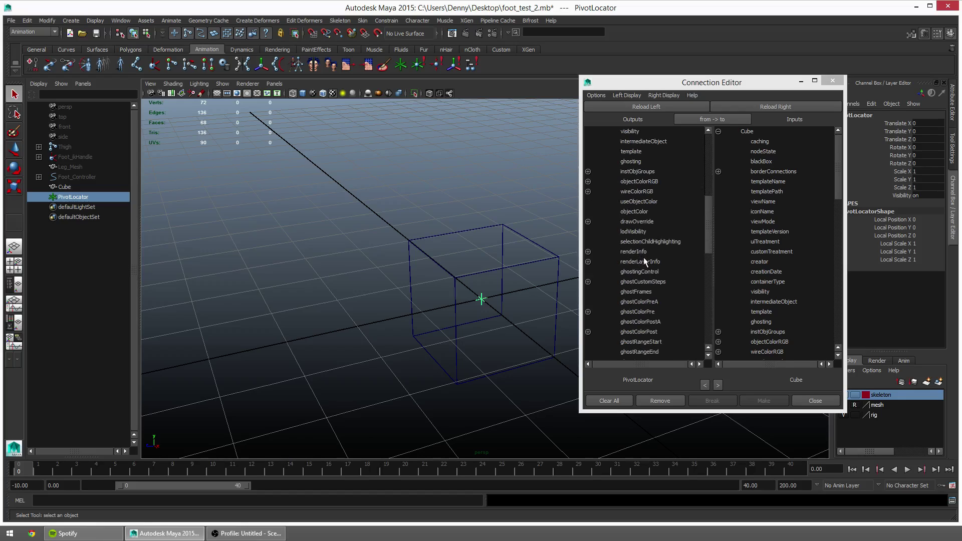
left_click(647, 223)
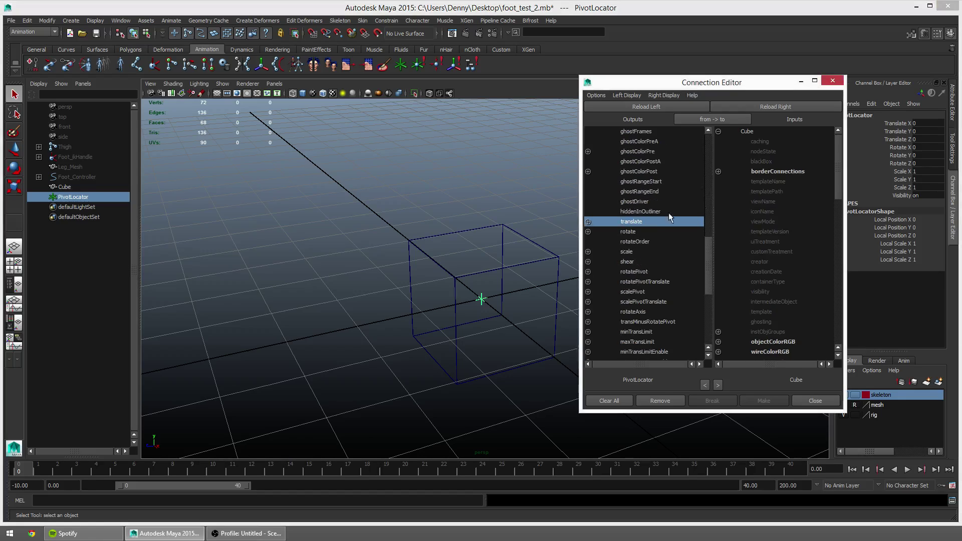
key("w")
left_click(892, 124)
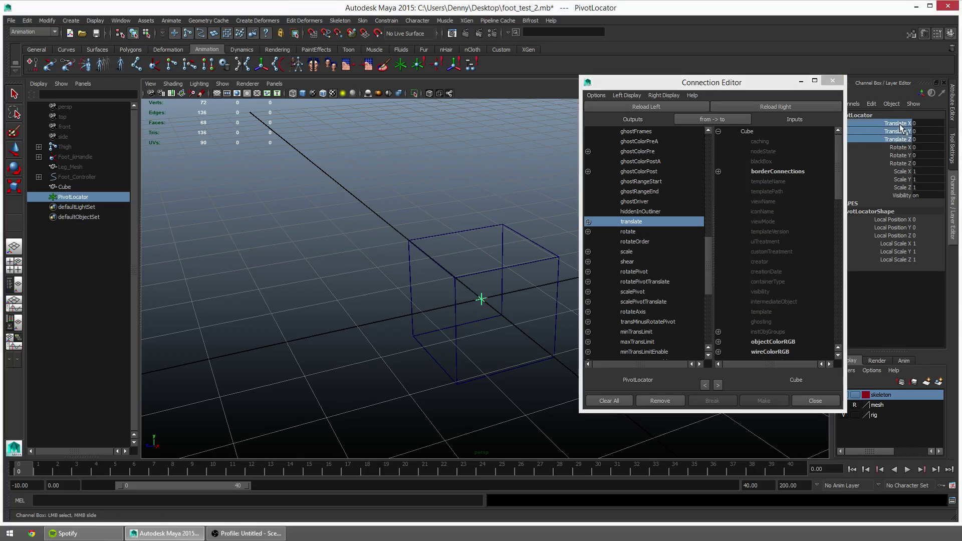
left_click(898, 141)
left_click(590, 221)
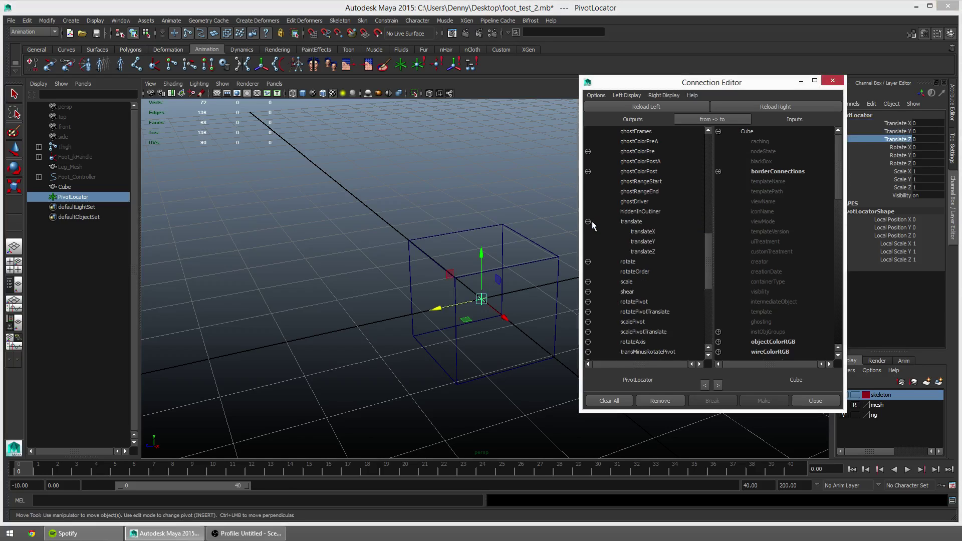
left_click(589, 222)
left_click(628, 221)
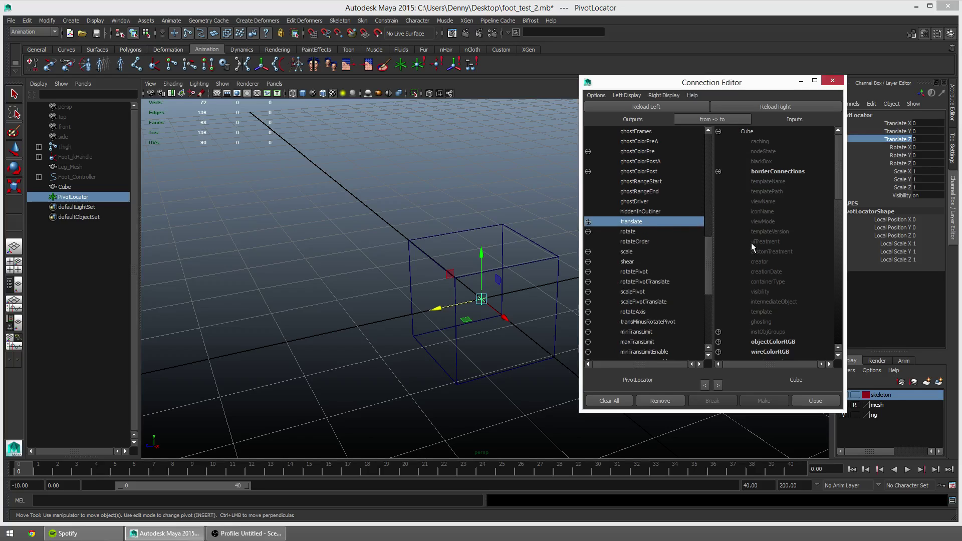
scroll(779, 285, "down", 10)
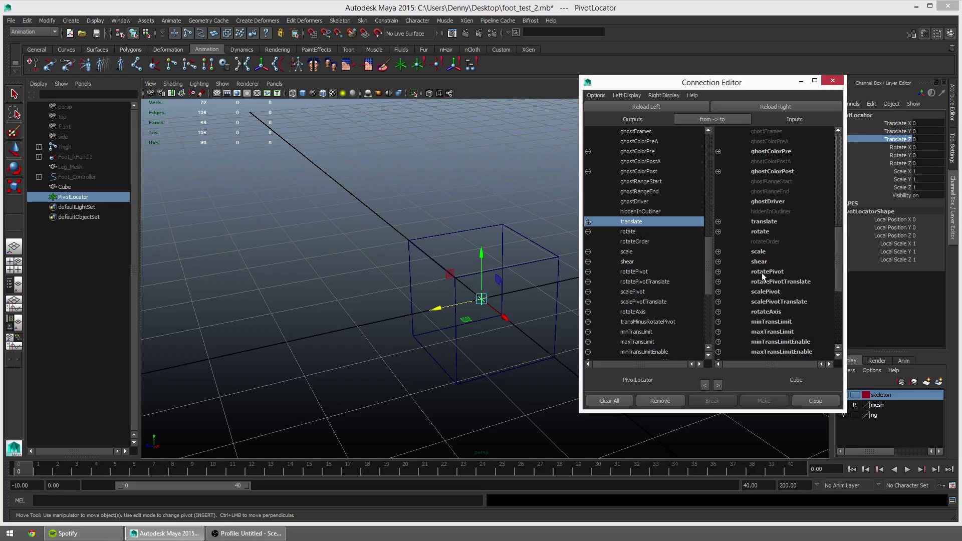
left_click(762, 272)
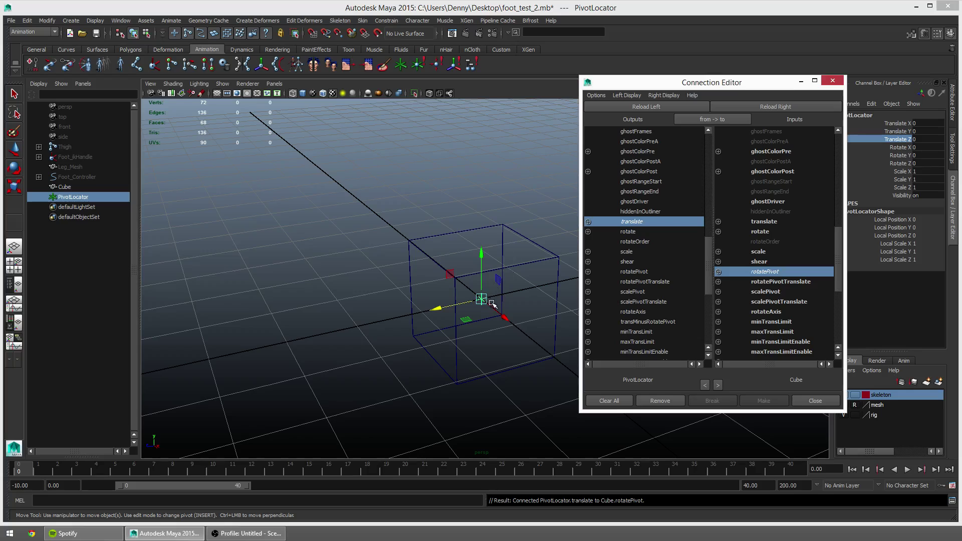
Test the connection by moving PivotLocator away from the cube's center and rotating the cube about it
left_click_drag(482, 300, 402, 267)
left_click(489, 226)
key("e")
key("q")
Move PivotLocator to a second test position and rotate the cube about the shifted pivot
left_click(402, 303)
key("w")
left_click_drag(403, 303, 375, 231)
left_click(484, 230)
key("e")
key("q")
Test further pivot positions by rotating the cube and moving PivotLocator to about X -10.6, Y 6.7, Z 13.2
left_click(495, 296)
key("w")
left_click(438, 288)
key("e")
key("q")
left_click(349, 226)
key("w")
left_click_drag(376, 233, 444, 294, "alt")
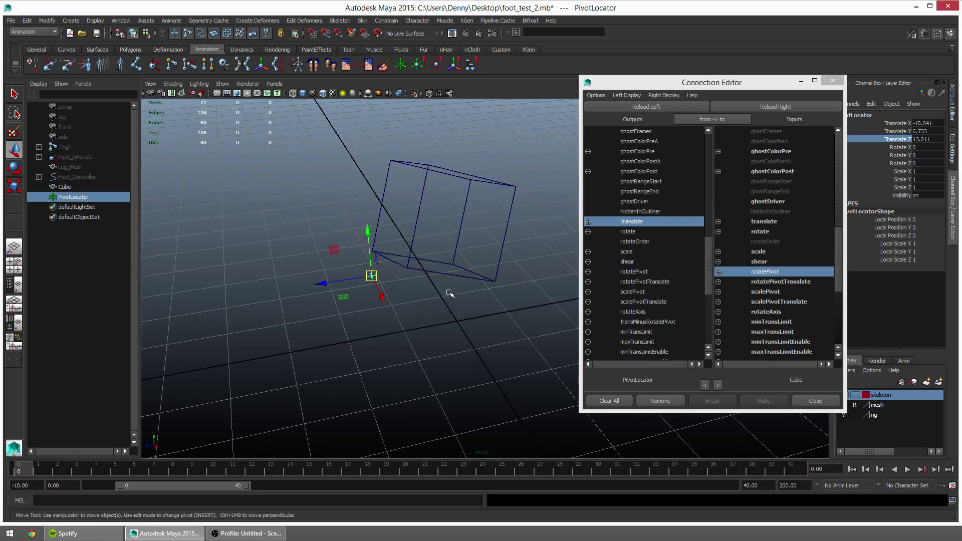
Undo the test moves of PivotLocator and the test rotations of the cube
key("ctrl+z")
left_click_drag(454, 305, 402, 264, "alt")
key("ctrl+z")
key("ctrl+z")
Move PivotLocator to the cube's lower edge, at about Translate Y -8.48 and Z -8.57
key("q")
left_click(413, 285)
key("w")
left_click_drag(467, 320, 500, 241, "alt")
left_click_drag(411, 263, 404, 256, "alt")
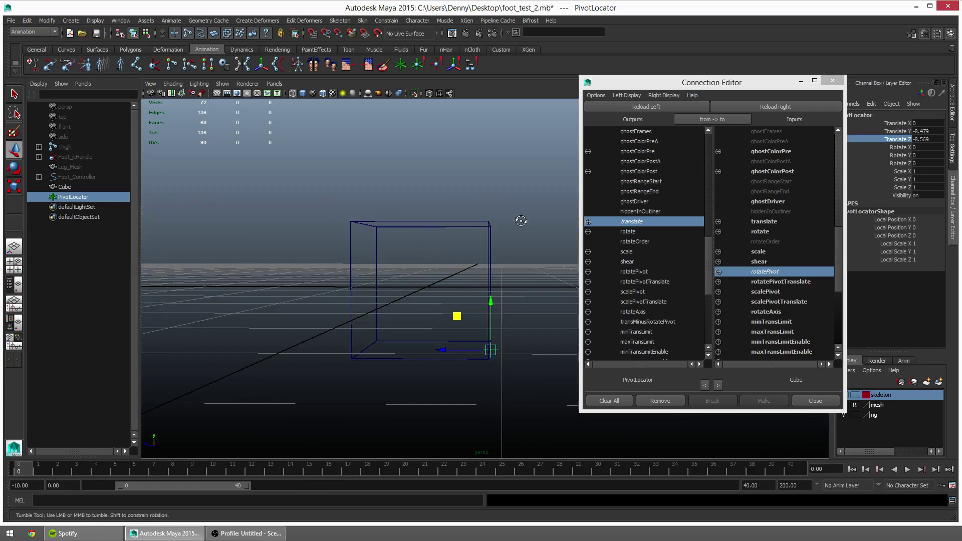
Test-rotate the cube about the pivot at its lower edge and undo the rotation
left_click_drag(522, 221, 519, 223, "alt")
left_click(489, 252)
key("e")
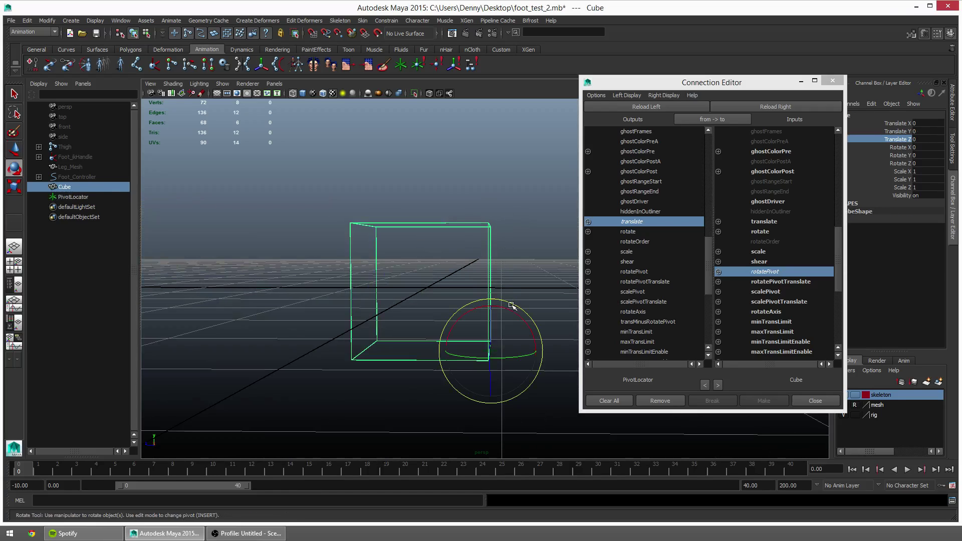
left_click_drag(508, 309, 519, 332)
key("ctrl+z")
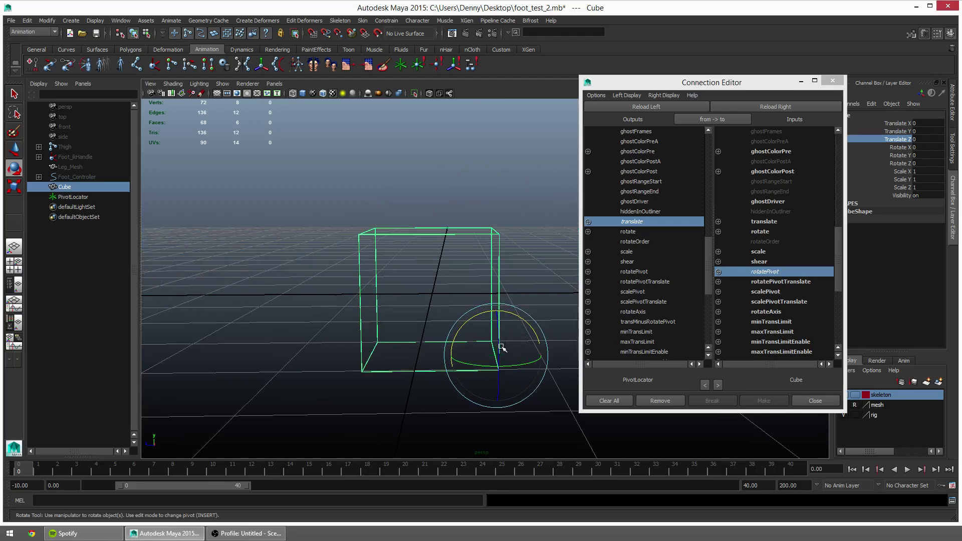
Move PivotLocator along Z to the middle of the cube's underside
key("q")
left_click(491, 359)
key("w")
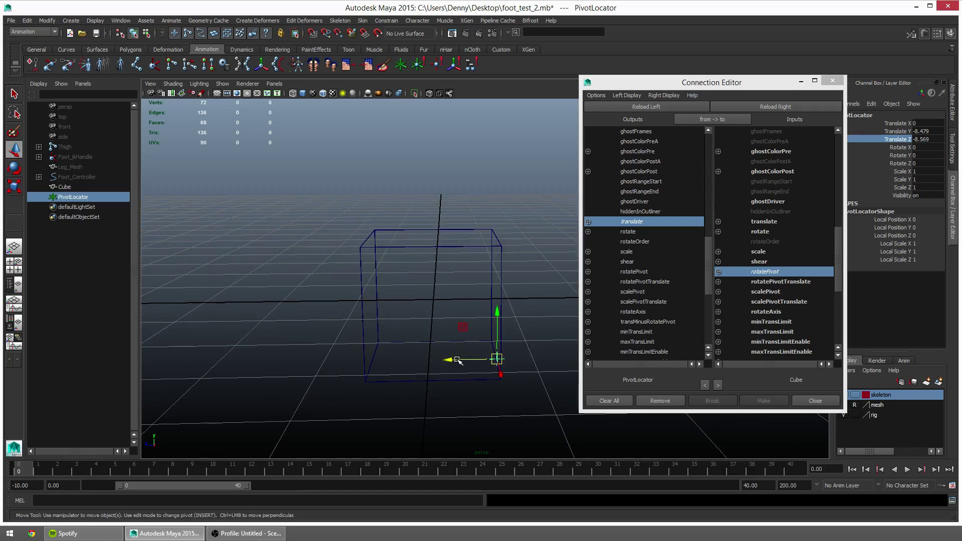
left_click_drag(457, 360, 419, 362)
mouse_move(419, 362)
left_mouse_down("alt")
mouse_move(430, 369)
mouse_move(398, 344)
mouse_move(428, 327)
mouse_move(461, 346)
mouse_move(456, 337)
left_mouse_up("alt")
key("5")
left_click_drag(419, 311, 387, 311)
key("ctrl+z")
left_click_drag(454, 319, 389, 370, "alt")
key("4")
Test-rotate the cube about the pivot in the middle of its underside and undo the rotation
left_click(441, 338)
key("e")
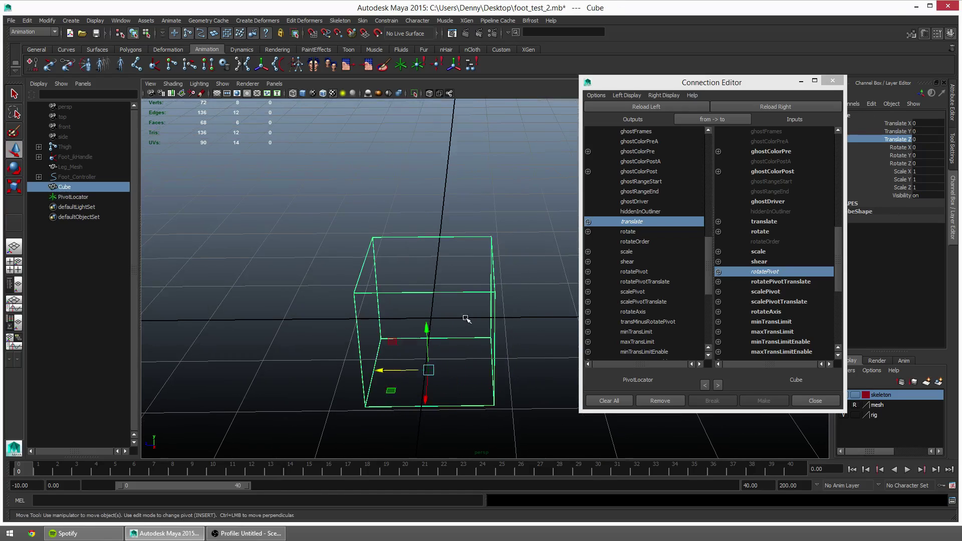
mouse_move(439, 330)
left_mouse_down()
mouse_move(456, 345)
mouse_move(396, 328)
mouse_move(420, 327)
left_mouse_up()
key("ctrl+z")
Move PivotLocator to the cube's opposite lower edge, at about Translate Z 8.46, and test-rotate the cube about it, undoing the rotation
key("q")
left_click_drag(444, 363, 353, 369)
key("w")
left_click(490, 262)
key("e")
left_click_drag(401, 341, 343, 323)
key("ctrl+z")
Move PivotLocator back along Z to the cube's first lower edge, at about Translate Z -8.19
key("q")
left_click(380, 374)
key("w")
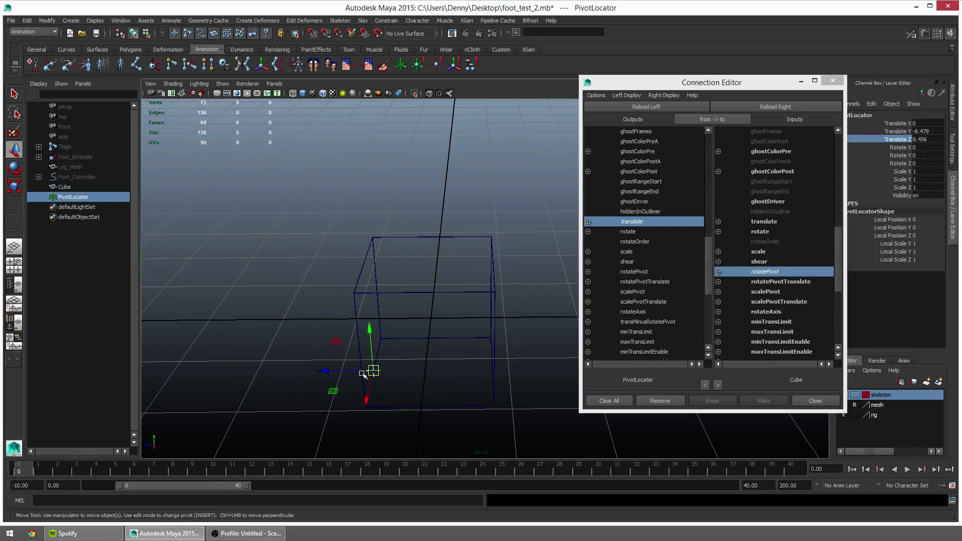
left_click_drag(369, 369, 436, 336)
Rotate the cube about the lower-edge pivot to about Rotate X -39.9
left_click(471, 261)
key("e")
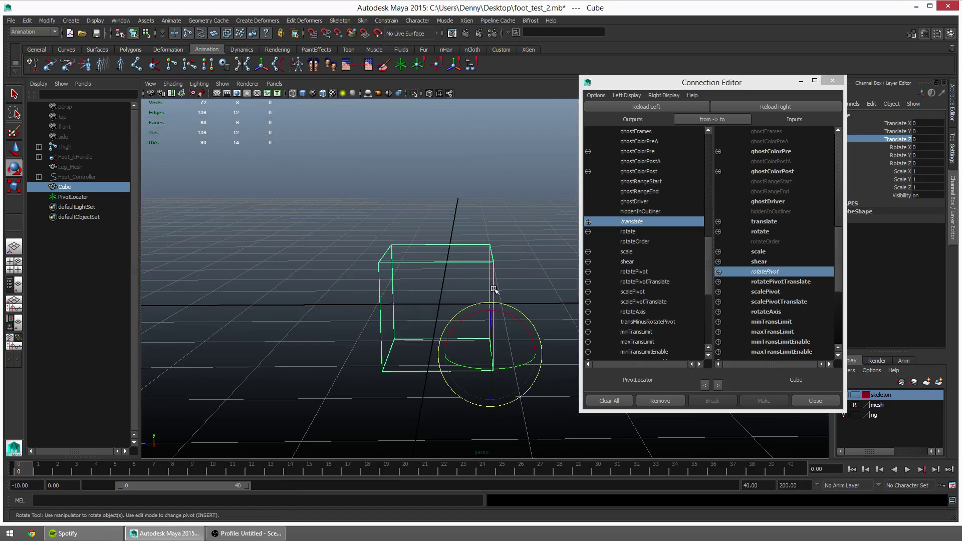
left_click_drag(507, 315, 544, 333)
key("q")
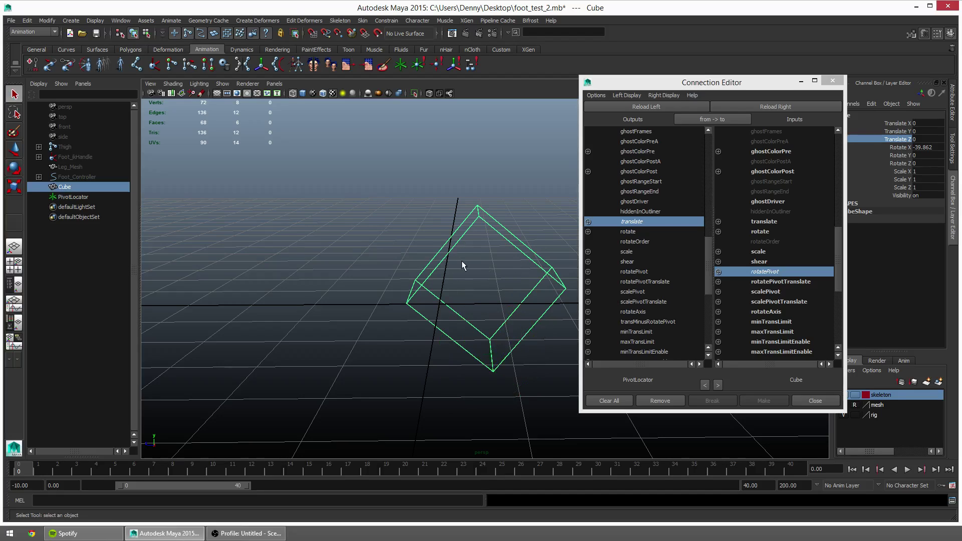
Try sliding PivotLocator along Z while the cube is rotated, and undo the test
left_click(486, 356)
key("w")
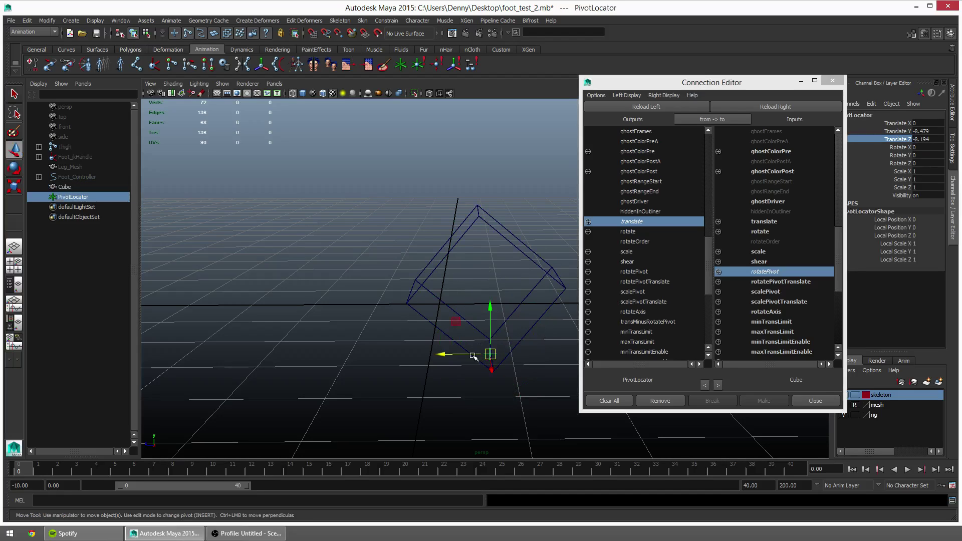
left_click_drag(462, 357, 405, 371)
left_click_drag(537, 240, 467, 360)
key("ctrl+z")
Shift PivotLocator to the middle of the unrotated cube's underside and rotate the cube about that point
key("q")
left_click(431, 355)
key("w")
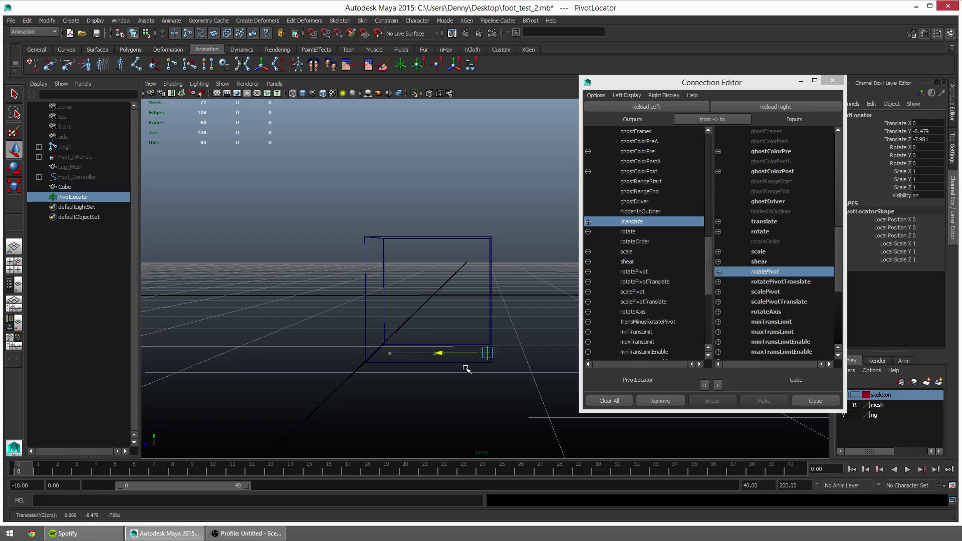
left_click(466, 342)
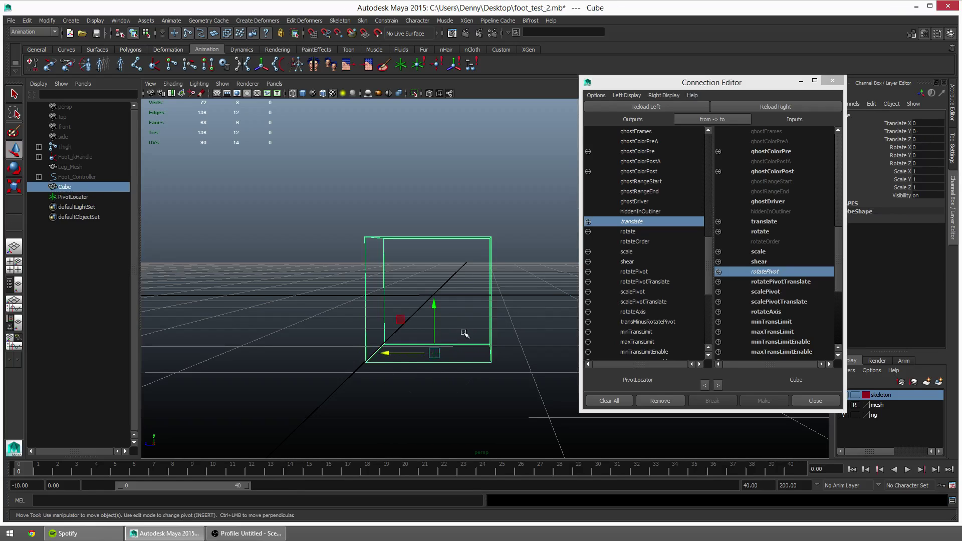
key("e")
left_click_drag(464, 337, 430, 371)
Return PivotLocator to the cube's centre at the origin and restore the cube's unrotated orientation
key("q")
left_click(431, 357)
key("w")
left_click_drag(332, 224, 485, 379)
key("alt+w")
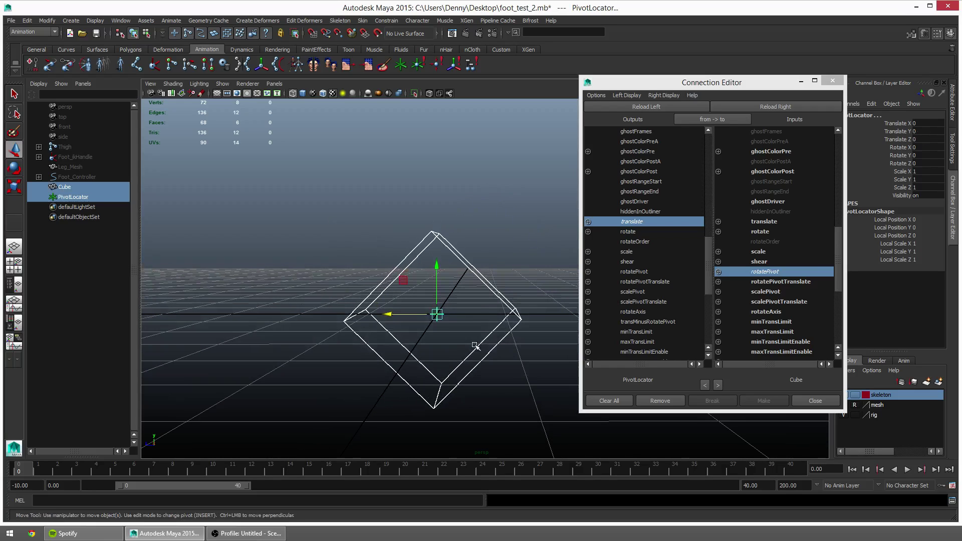
left_click(471, 337)
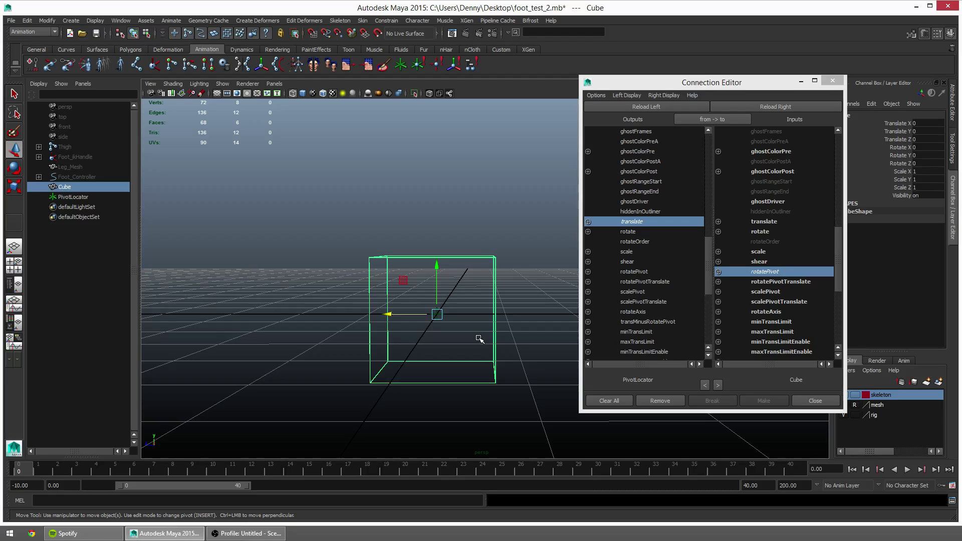
Move the cube away from PivotLocator to about Translate X -13.6, Y 7.0, Z 10.6
left_click_drag(451, 287, 480, 317, "alt")
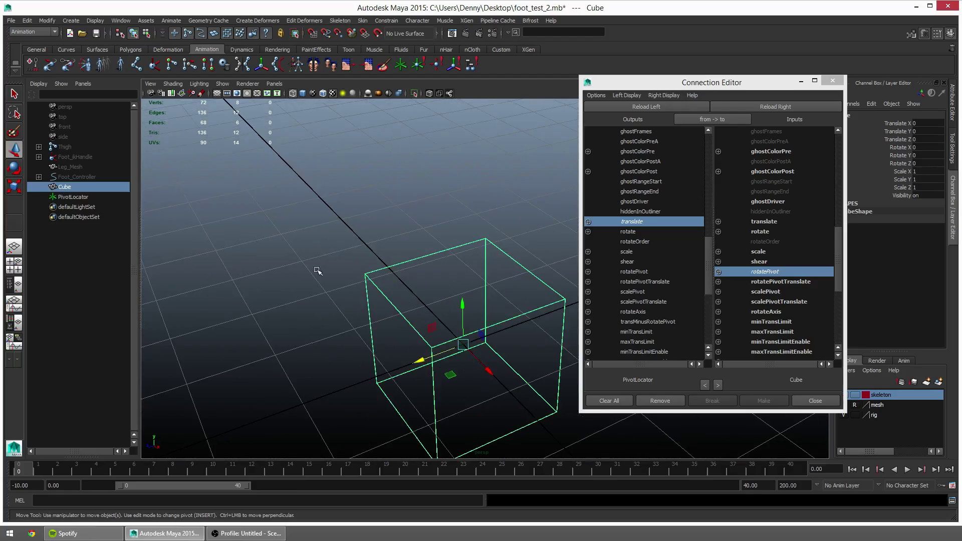
left_click_drag(347, 284, 353, 275, "alt")
left_click_drag(494, 346, 346, 273, "alt")
left_click_drag(384, 315, 466, 339, "alt")
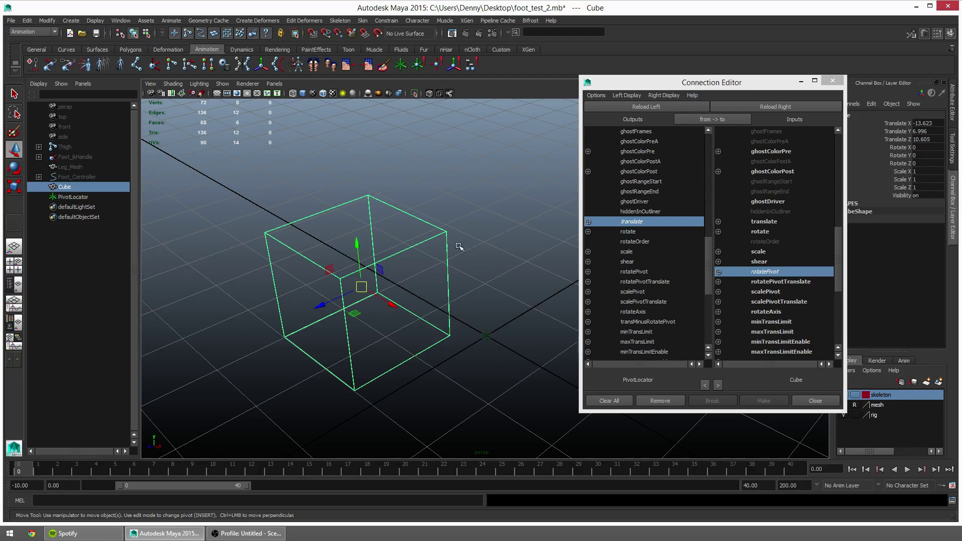
Test-rotate the displaced cube about its own centre and undo the rotation
key("e")
left_click_drag(387, 286, 346, 277)
key("ctrl+z")
key("ctrl+z")
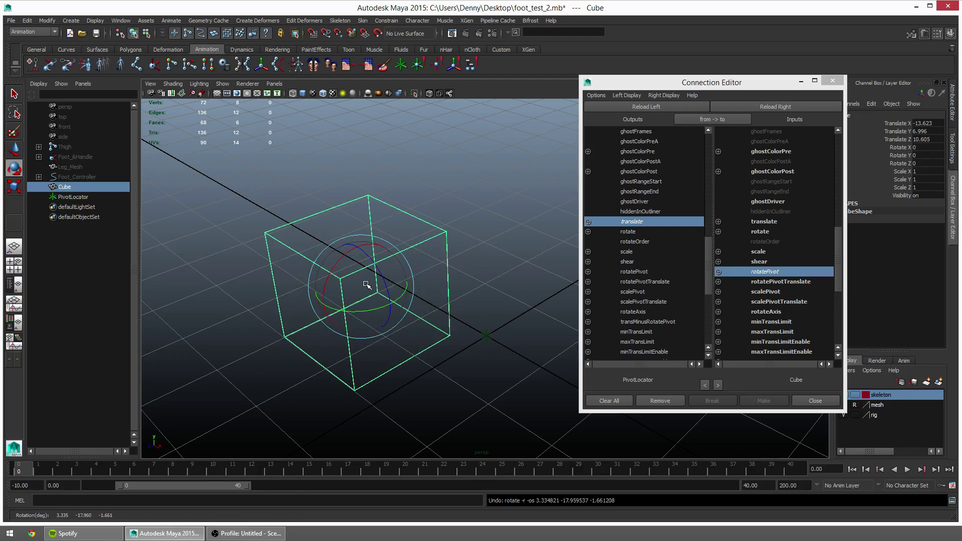
Compare the positions of PivotLocator and the displaced cube, and examine PivotLocator's Translate X, Y and Z channels
left_click_drag(535, 334, 471, 353, "alt")
left_click_drag(482, 357, 441, 313, "alt")
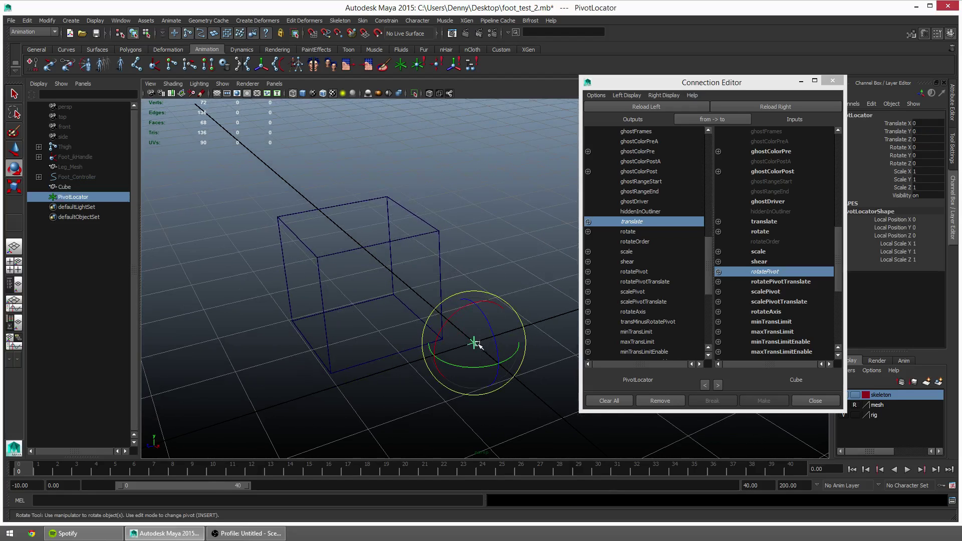
left_click(373, 246)
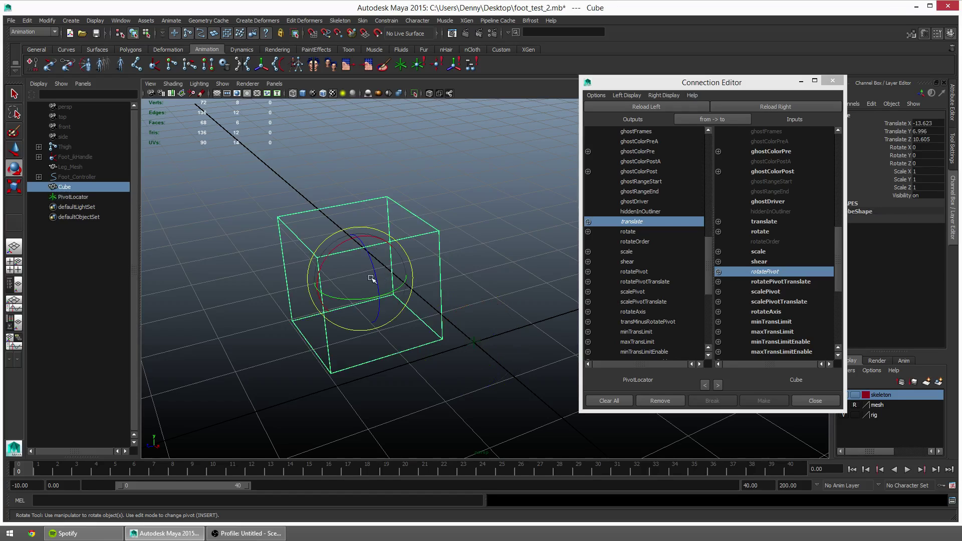
key("q")
key("w")
left_click_drag(370, 285, 377, 296, "alt")
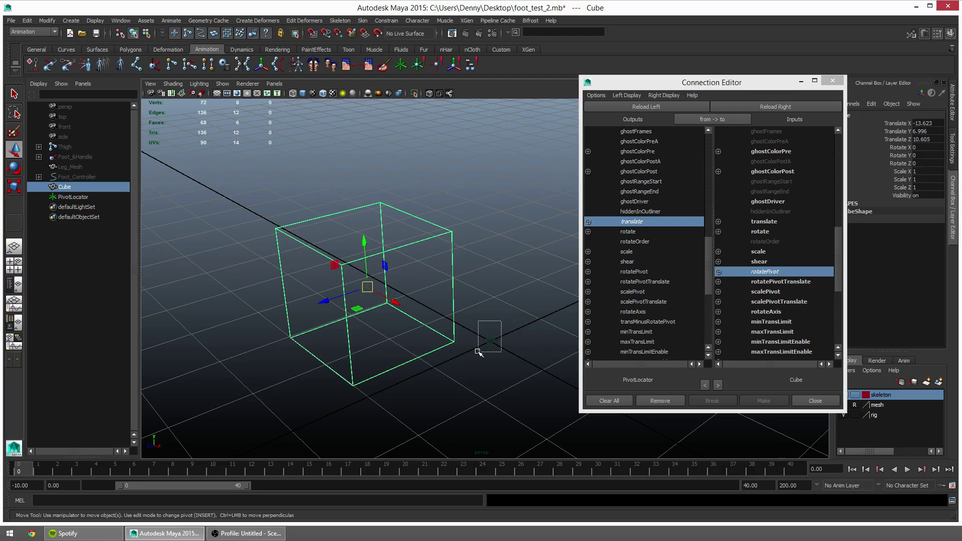
left_click(489, 340)
left_click_drag(891, 127, 892, 139)
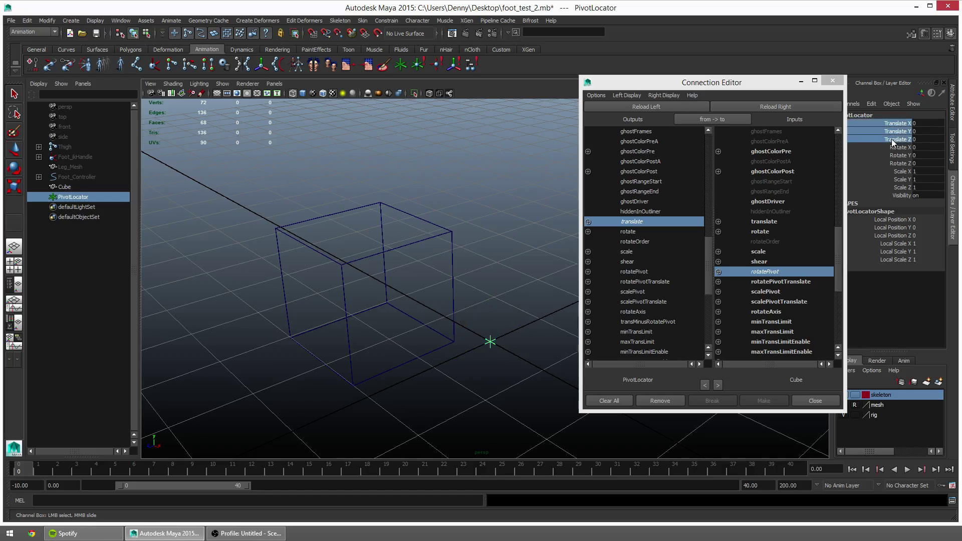
Move PivotLocator along Z and rotate the displaced cube to test its offset pivot
key("w")
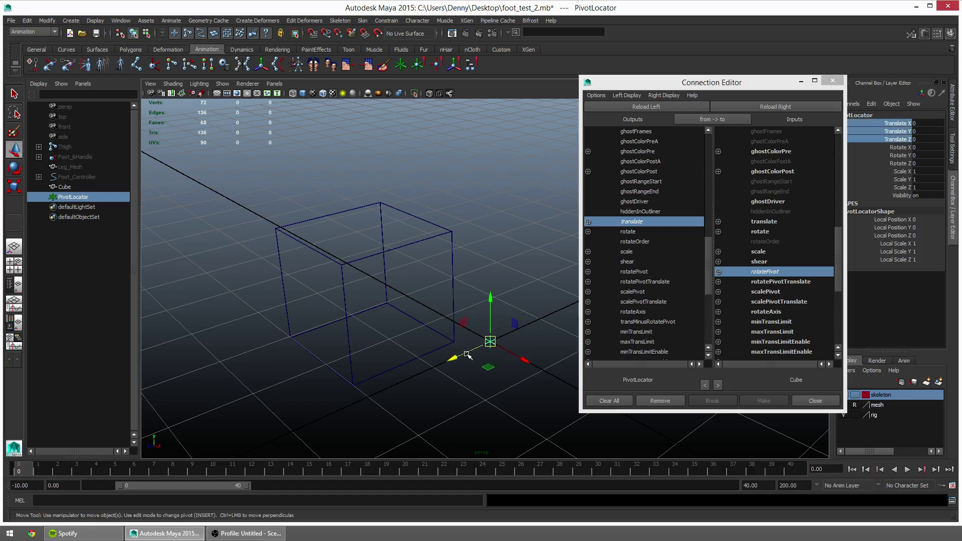
left_click_drag(466, 354, 406, 380)
left_click_drag(476, 371, 427, 385, "alt")
left_click(403, 286)
left_click_drag(404, 285, 392, 257, "alt")
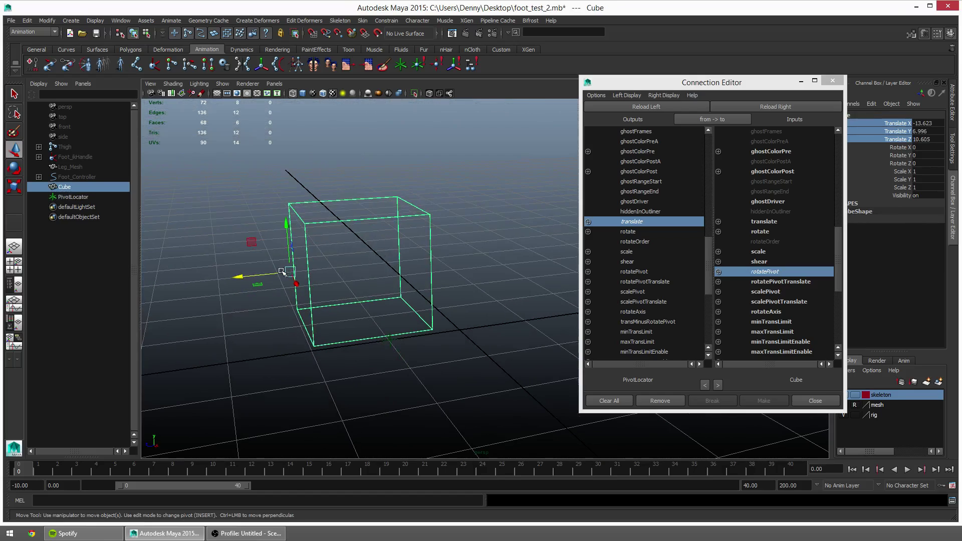
key("e")
left_click_drag(321, 250, 290, 249)
Undo the test rotation, the PivotLocator move and the cube's move away from the origin
key("ctrl+z")
key("ctrl+z")
key("ctrl+z")
key("ctrl+z")
left_click_drag(430, 359, 456, 356, "alt")
key("ctrl+z")
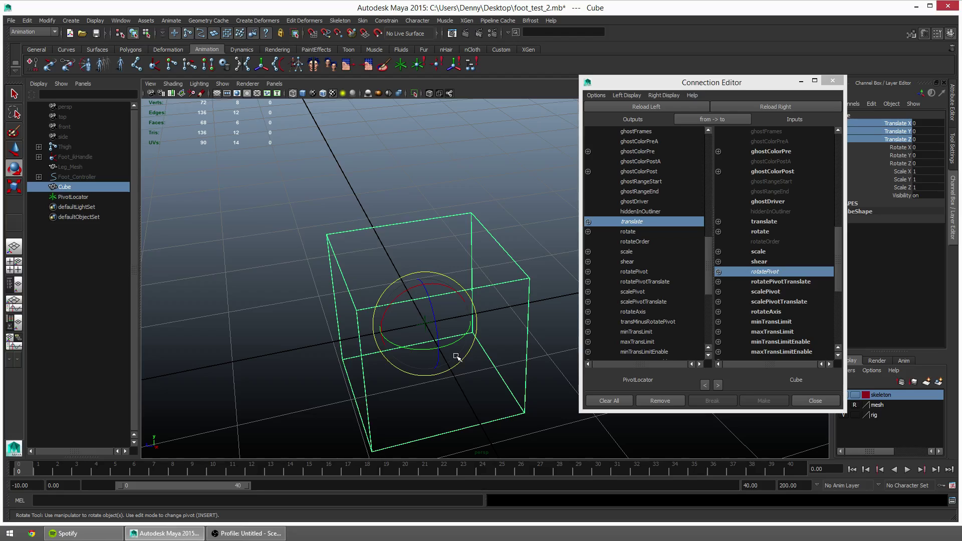
Parent PivotLocator under Cube and expand Cube in the Outliner
left_click_drag(449, 361, 458, 332, "alt")
key("q")
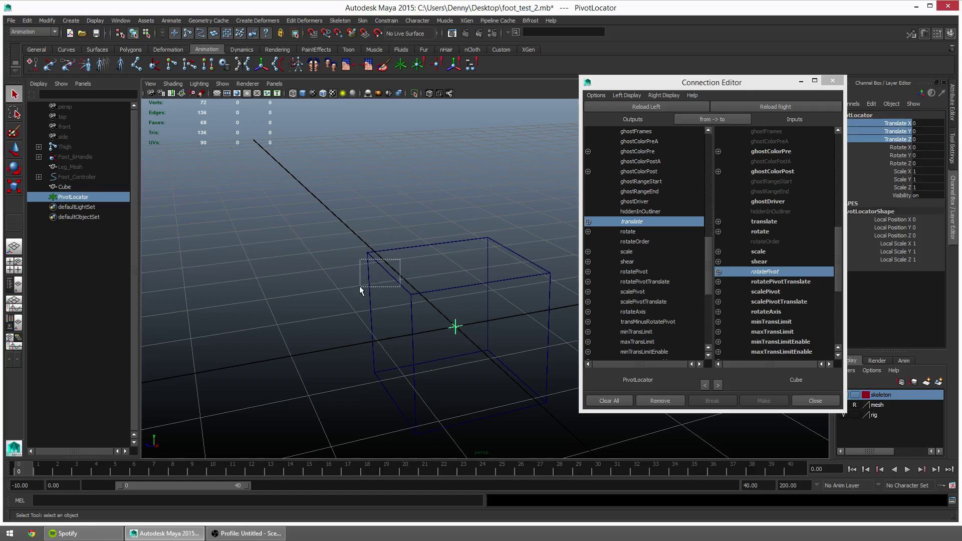
left_click_drag(360, 286, 359, 286)
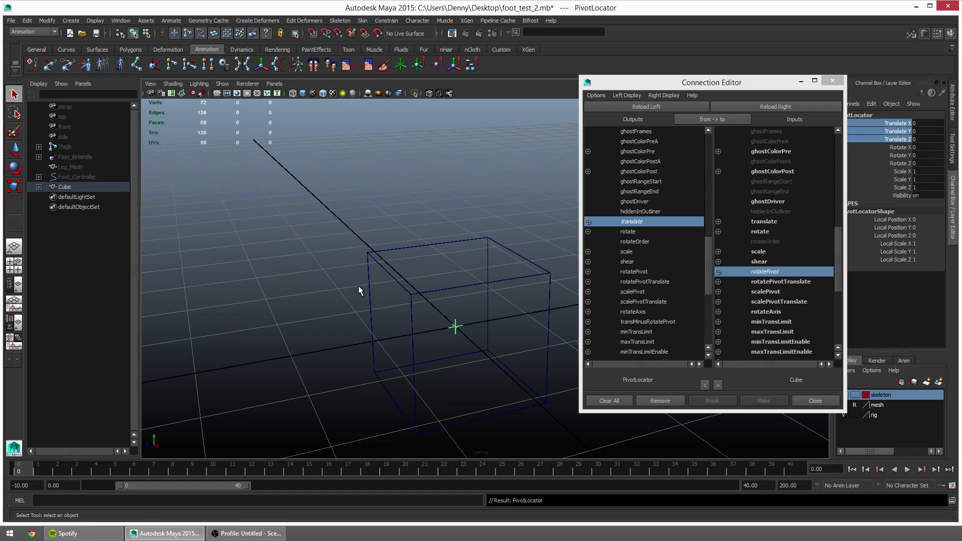
left_click(39, 188)
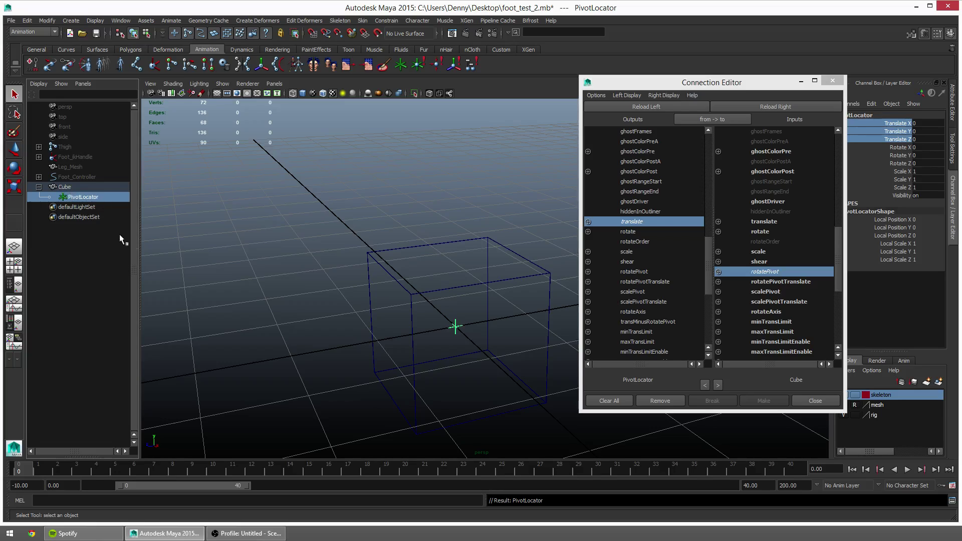
Move the cube with its parented PivotLocator to about Translate X 2.59, Y 9.84, Z -2.32
left_click_drag(548, 292, 541, 286, "alt")
right_click_drag(541, 286, 399, 275, "alt")
key("w")
left_click(455, 296)
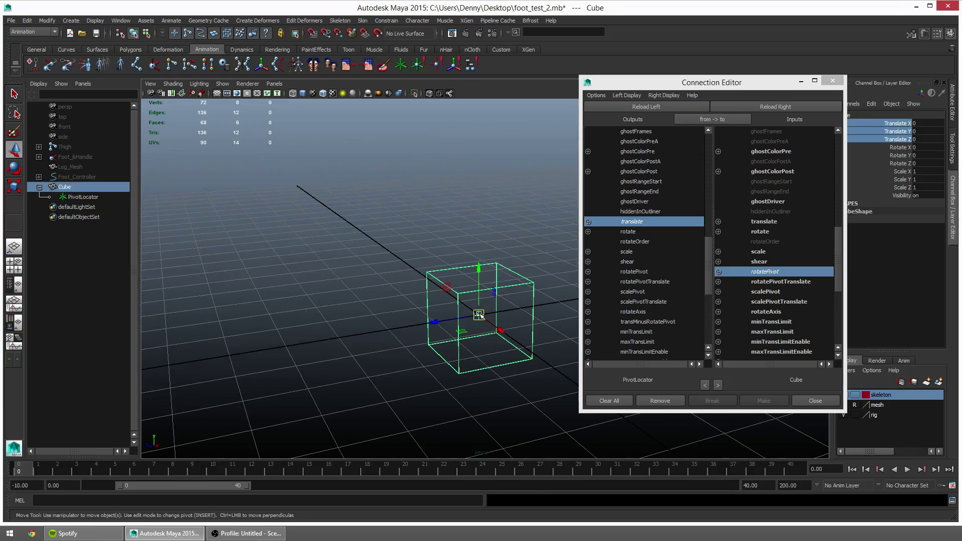
left_click_drag(480, 315, 501, 310)
Test-rotate the cube with its parented PivotLocator and undo the test rotations
key("e")
left_click_drag(399, 233, 512, 284)
key("ctrl+z")
key("q")
key("w")
middle_click_drag(511, 284, 414, 284, "alt")
key("e")
left_click_drag(414, 284, 394, 278)
key("ctrl+z")
Move the parented PivotLocator about 8.55 units along Z to the cube's side and rotate the cube about it
middle_click_drag(394, 279, 478, 294, "alt")
key("q")
left_click(482, 290)
key("w")
left_click_drag(483, 291, 354, 283, "alt")
key("e")
key("Up")
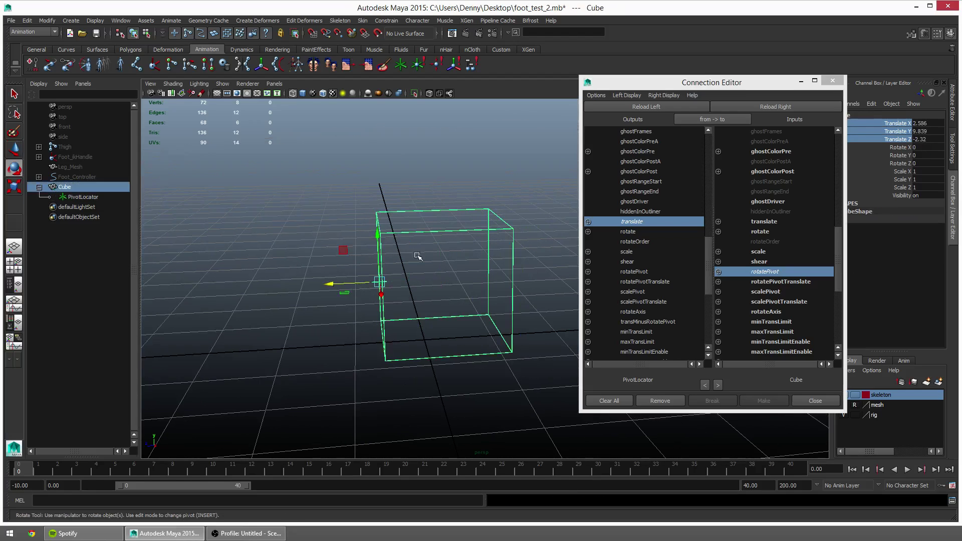
left_click_drag(406, 249, 363, 247)
Undo the cube's test rotation and the Z move of the parented PivotLocator
key("ctrl+z")
key("ctrl+z")
key("ctrl+z")
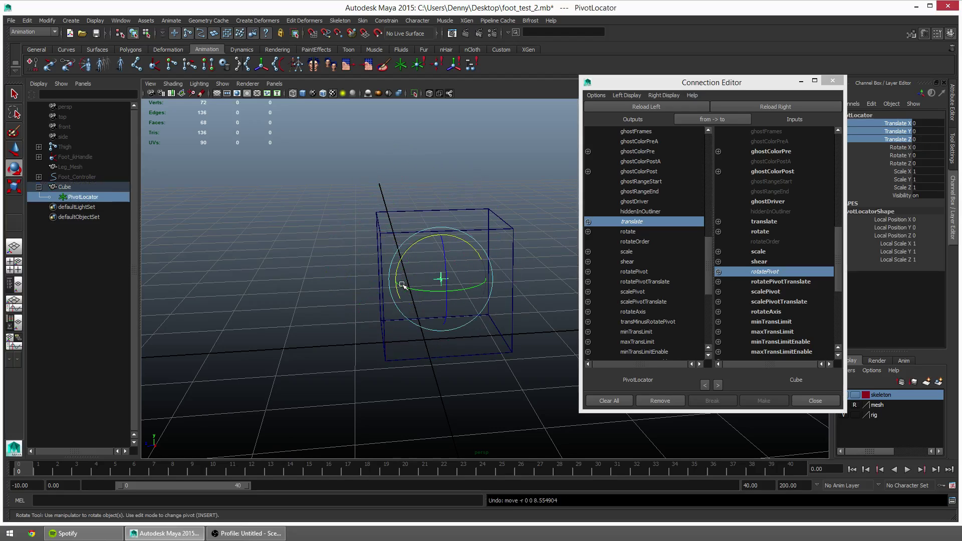
left_click_drag(402, 285, 445, 303, "alt")
key("q")
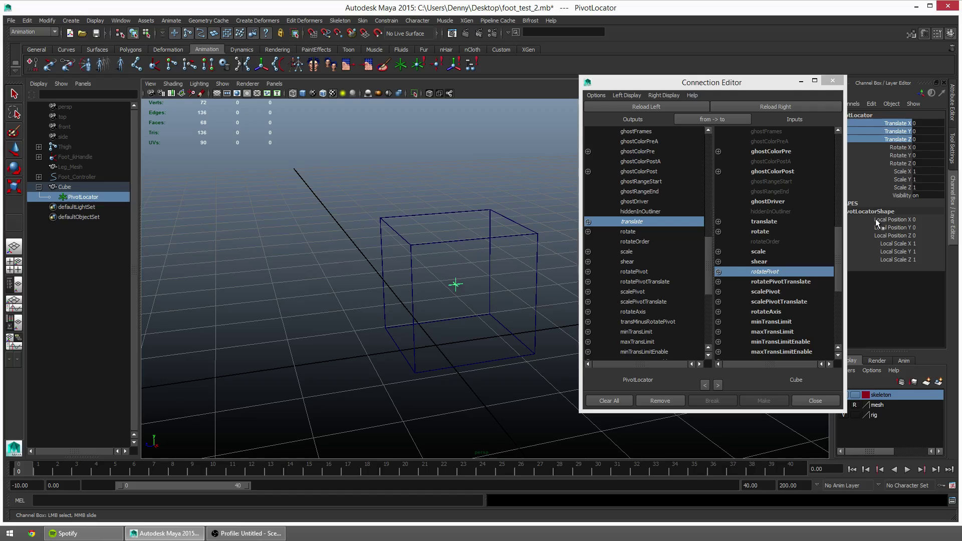
left_click_drag(461, 243, 440, 284, "alt")
Move the cube with its parented PivotLocator to about Translate X -1.65, Y 15.0, Z 5.09
left_click(469, 250)
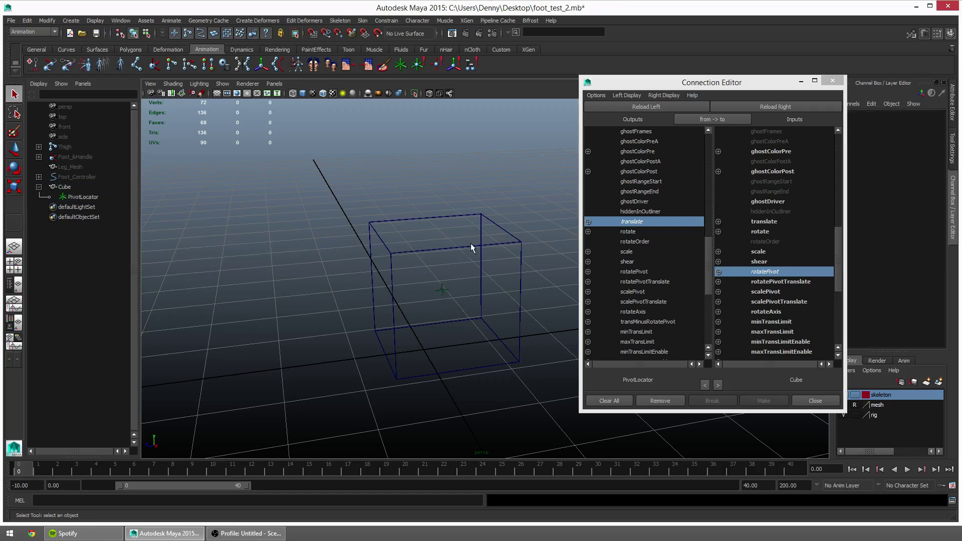
key("w")
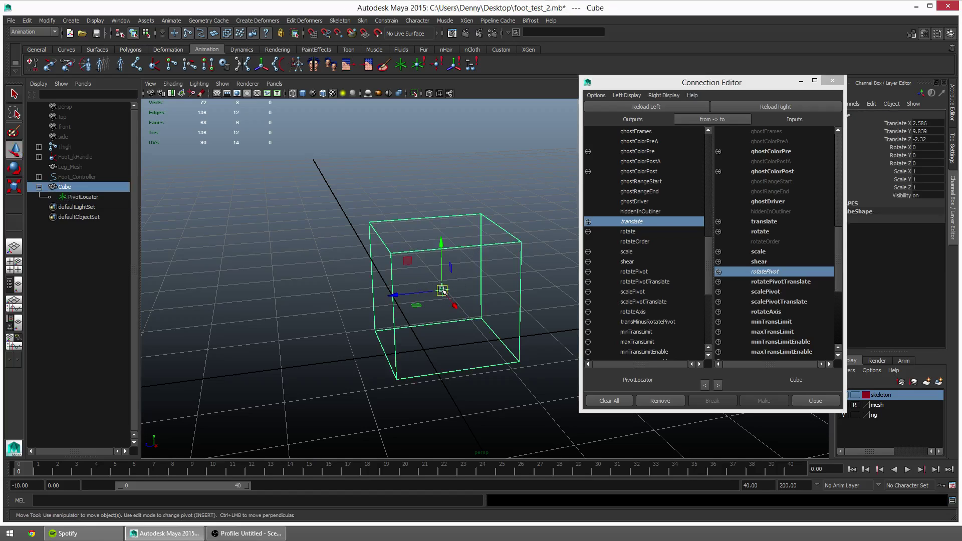
left_click_drag(442, 290, 382, 252)
Select the child PivotLocator under Cube and move it along Z toward the cube's side face
key("Down")
key("Up")
left_click(388, 243)
left_click(382, 251)
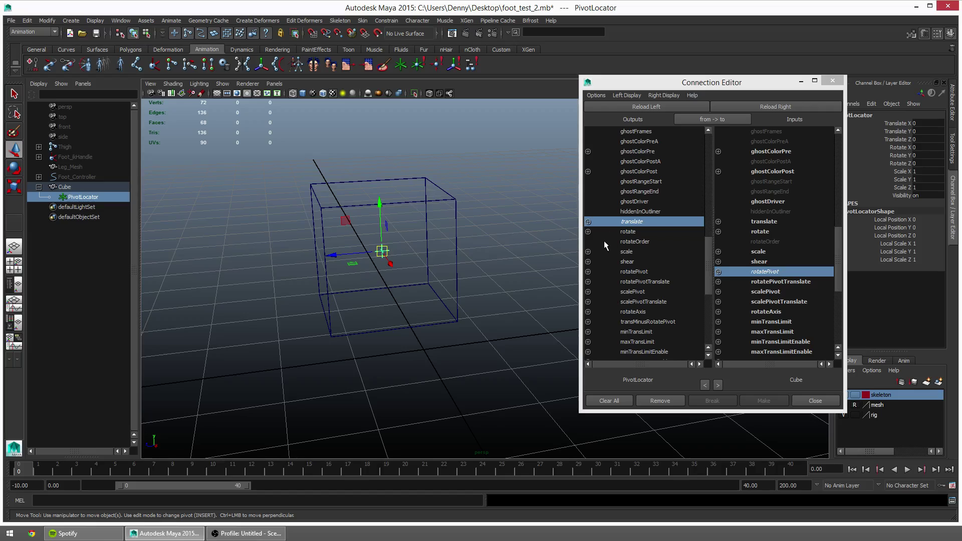
left_click_drag(360, 251, 306, 257)
Rotate the cube about the shifted pivot to about Rotate X 51.9
left_click(457, 199)
key("e")
left_click_drag(339, 216, 297, 208)
Move the rotated cube with its child PivotLocator to a new spot, and reposition the locator within the cube
key("w")
left_click(327, 256)
left_click(381, 259)
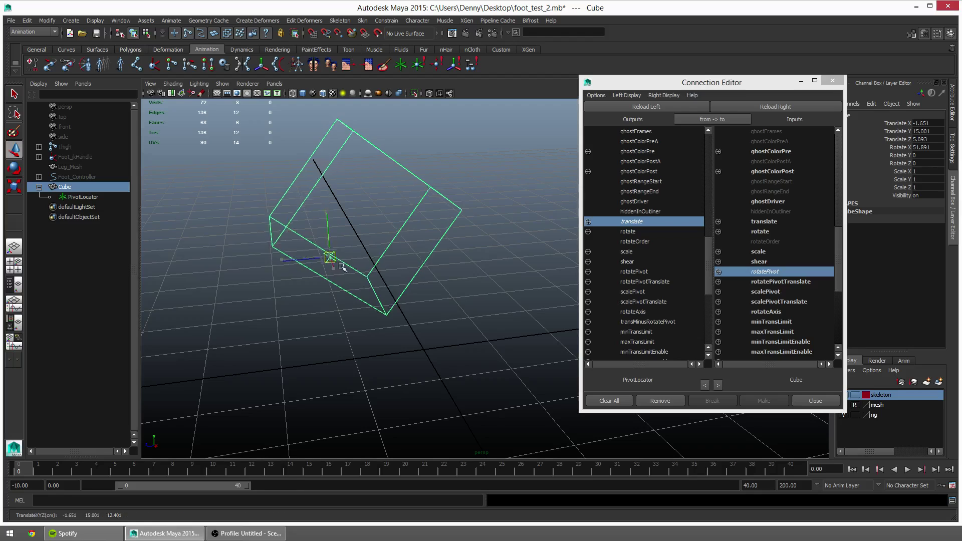
left_click_drag(326, 262, 278, 240)
left_click(265, 243)
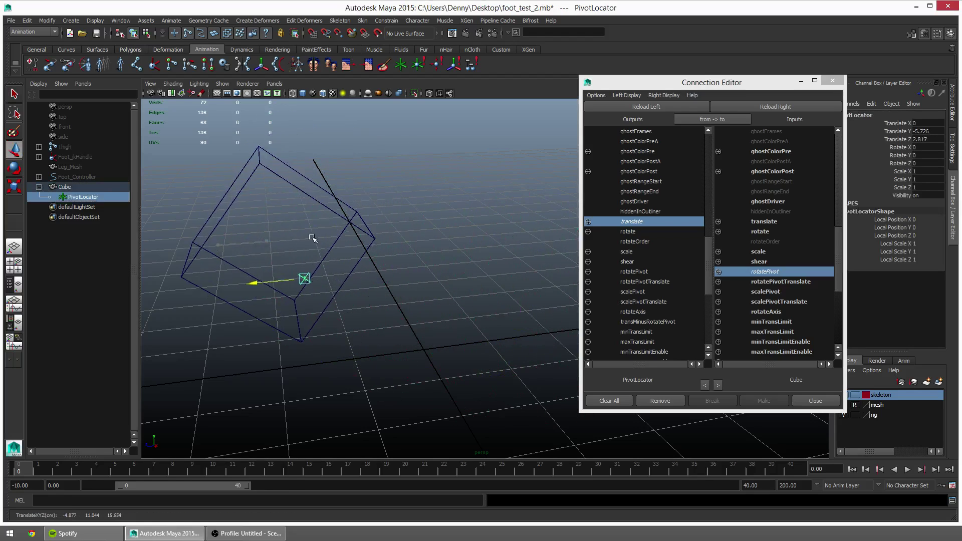
left_click_drag(320, 239, 333, 237)
Undo the latest test moves of PivotLocator and the cube along with the cube's rotation
key("z")
middle_click_drag(394, 240, 492, 293, "alt")
key("z")
key("z")
key("z")
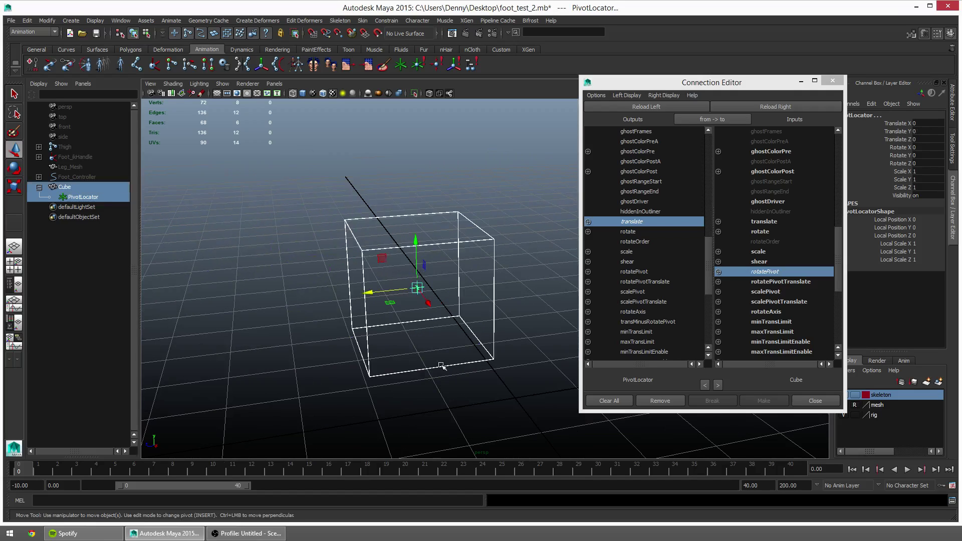
Delete the demonstration Cube together with its child PivotLocator
left_click_drag(454, 369, 394, 331, "alt")
key("z")
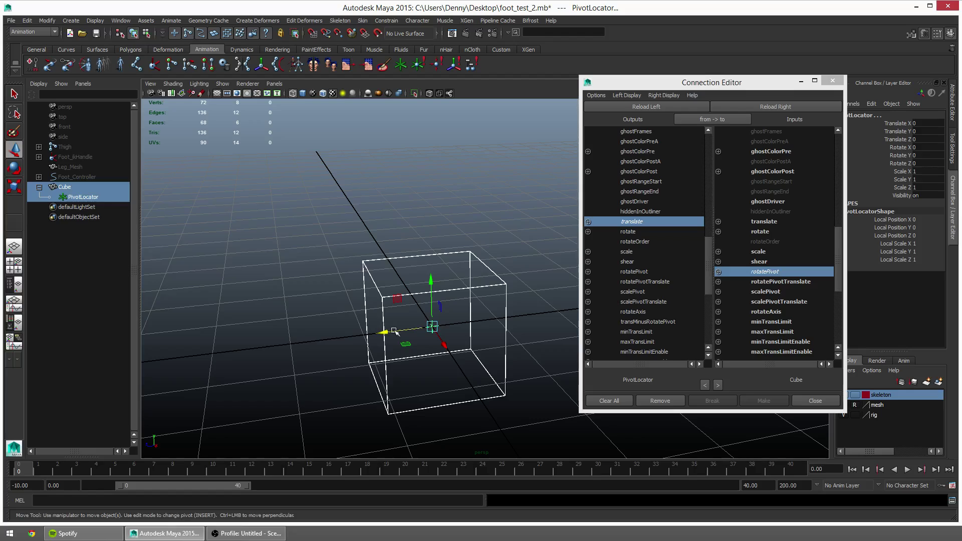
left_click(89, 184)
key("Delete")
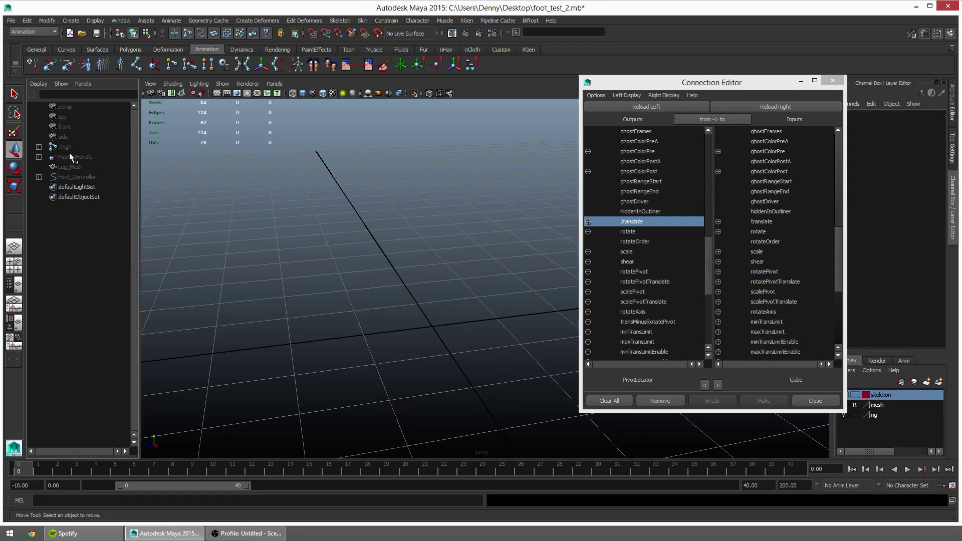
Unhide the Thigh joint chain, Foot_ikHandle and Foot_Controller
left_click(71, 151)
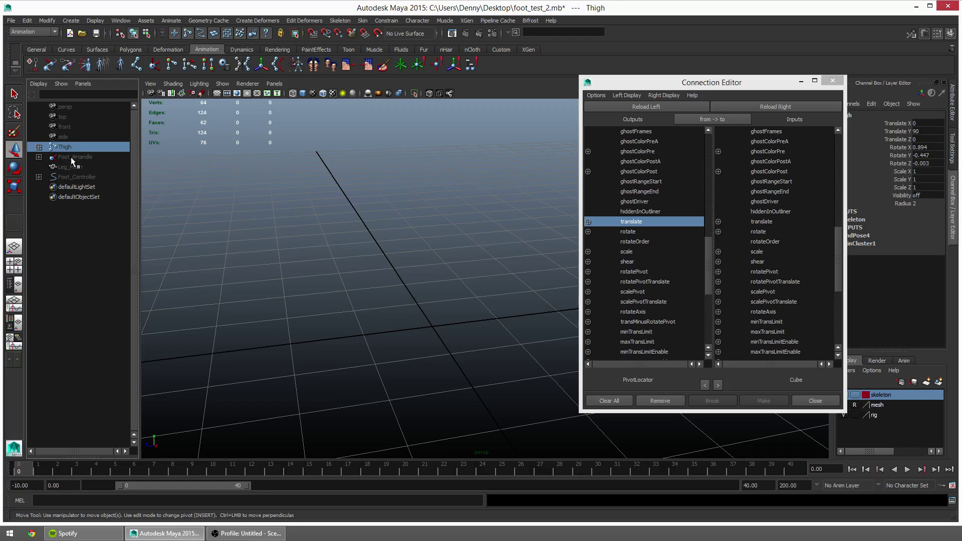
left_click(71, 158, "ctrl")
left_click(75, 175, "ctrl")
key("shift+h")
left_click_drag(304, 263, 352, 300, "alt")
scroll(359, 313, "down", 3)
left_click(80, 149)
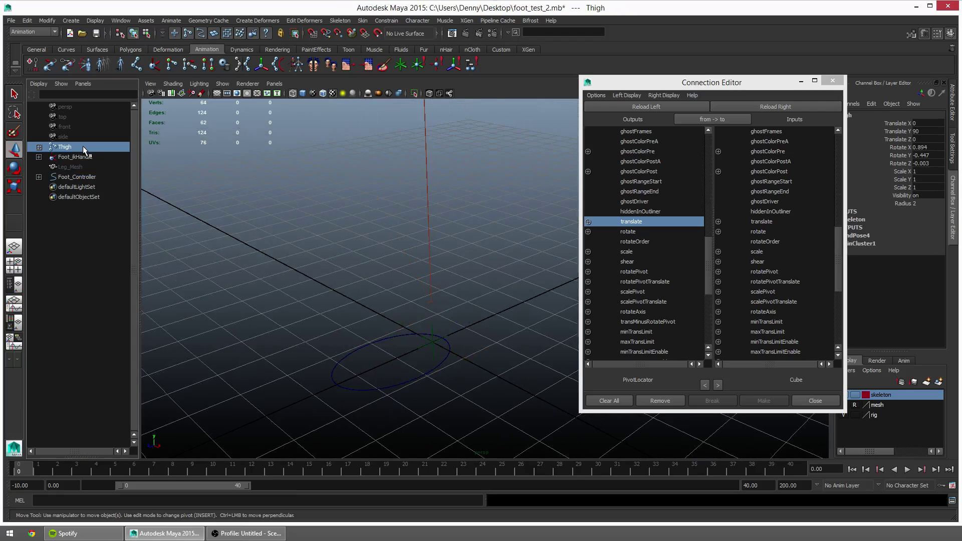
left_click_drag(359, 268, 333, 232, "alt")
key("shift+h")
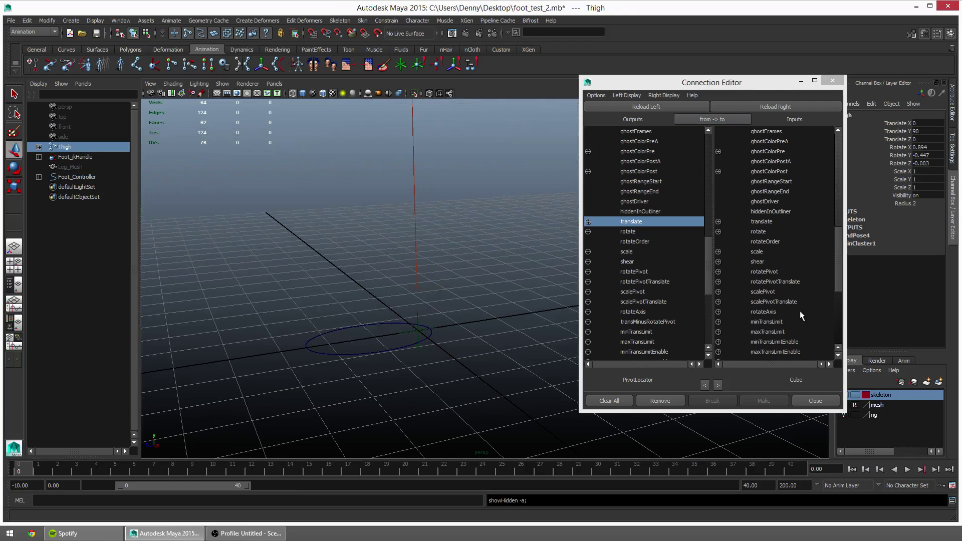
Close the Connection Editor and make the skeleton display layer visible
left_click(812, 401)
left_click(843, 395)
scroll(742, 258, "down", 3)
middle_click_drag(199, 159, 245, 180, "alt")
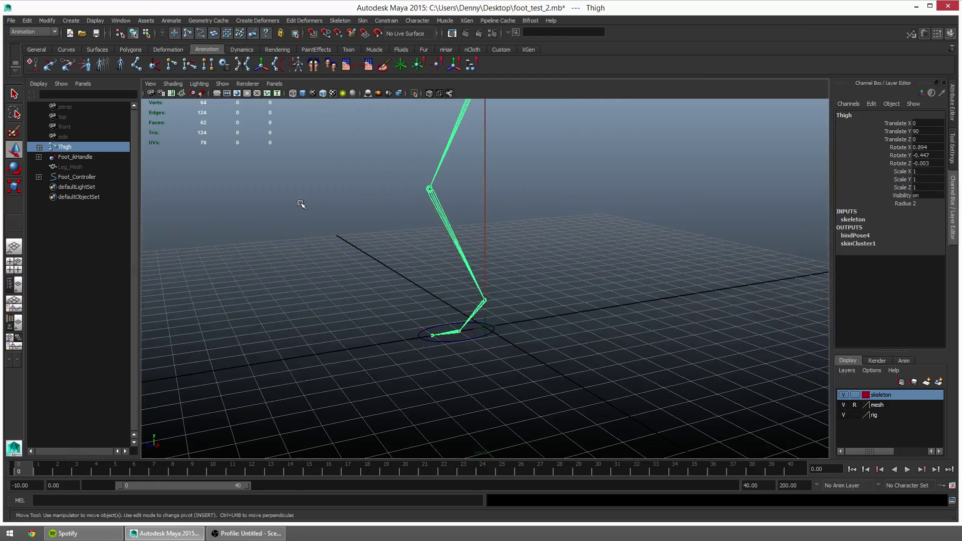
Unhide Leg_Mesh and clear the selection
left_click(71, 168)
key("shift+h")
middle_click_drag(503, 273, 509, 306, "alt")
mouse_move(509, 306)
left_mouse_down("alt")
mouse_move(436, 306)
mouse_move(526, 311)
left_mouse_up("alt")
left_click(565, 303)
Inspect the leg mesh and its skeleton in shaded display, and return to wireframe
middle_click_drag(546, 240, 570, 254, "alt")
right_click_drag(570, 254, 573, 309, "alt")
left_click_drag(574, 309, 555, 299, "alt")
middle_click_drag(556, 300, 557, 339, "alt")
key("5")
right_click_drag(552, 336, 447, 296, "alt")
mouse_move(447, 296)
left_mouse_down("alt")
mouse_move(312, 284)
mouse_move(629, 335)
mouse_move(610, 355)
mouse_move(577, 352)
left_mouse_up("alt")
key("4")
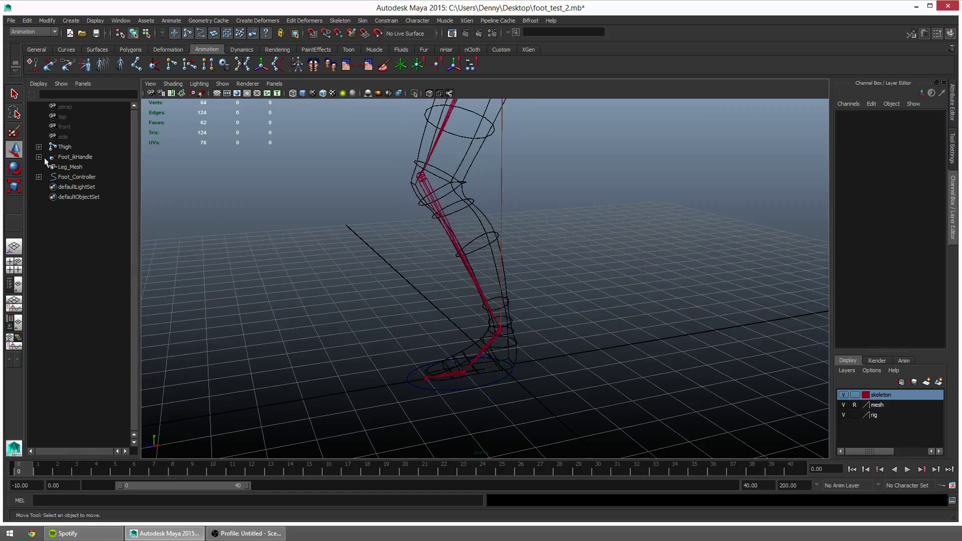
Hide the skeleton layer, try out the foot controls with the move and rotate tools, and select the FootPivot locator
left_click(47, 187)
middle_click_drag(538, 340, 546, 326, "alt")
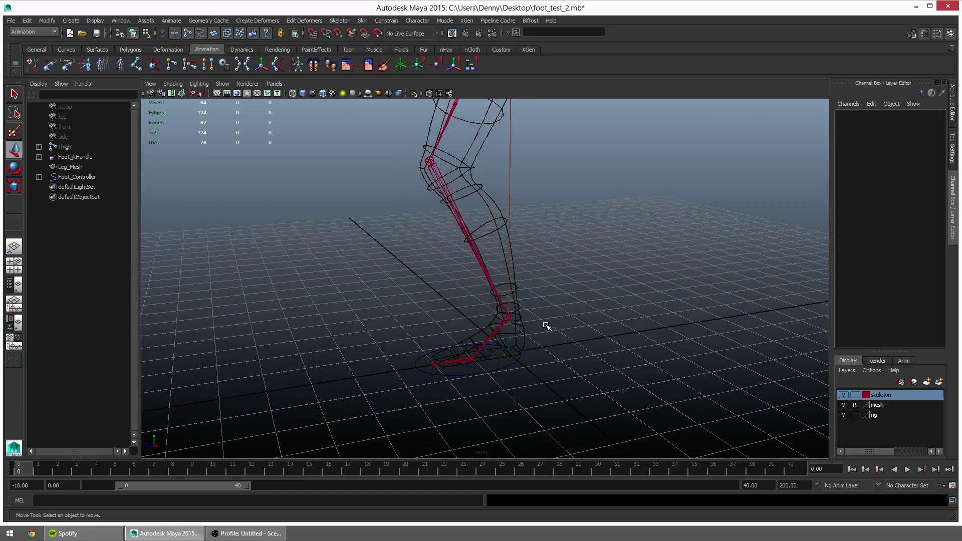
left_click(844, 395)
left_click_drag(577, 371, 444, 341, "alt")
left_click(478, 360)
key("e")
key("ctrl+z")
key("w")
left_click_drag(500, 351, 446, 275)
key("e")
key("q")
left_click(445, 276)
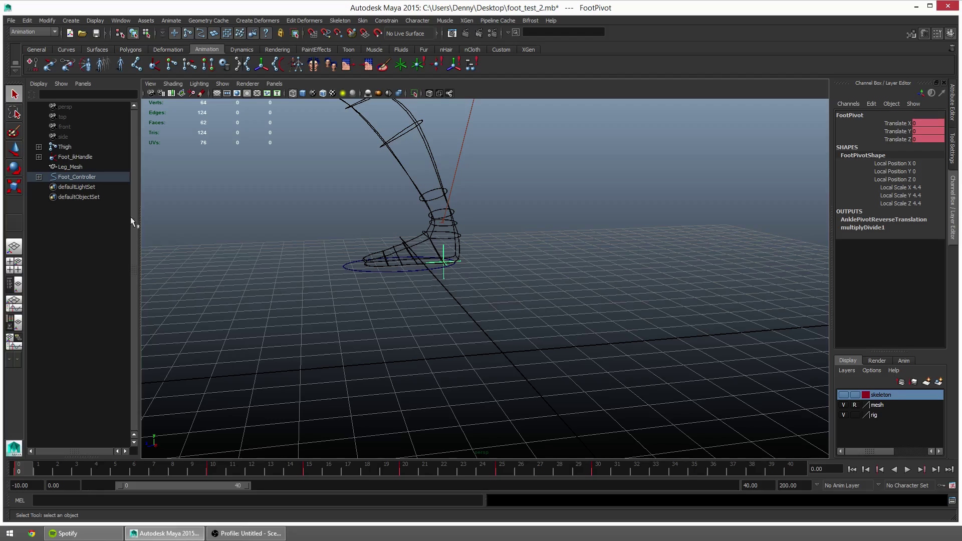
Expand Foot_Controller's hierarchy, and test the pivot by moving FootPivot forward and rotating the controller
left_click(39, 177)
key("w")
middle_click_drag(383, 277, 464, 317, "alt")
left_click_drag(490, 305, 435, 312)
left_click(505, 319)
left_click(508, 316)
key("e")
left_click_drag(478, 267, 444, 274)
key("q")
Move FootPivot past the toes and rotate the foot controller about the shifted pivot
left_click(498, 300)
left_click(494, 299)
key("w")
left_click_drag(495, 299, 321, 281)
key("q")
left_click(306, 290)
key("e")
key("q")
left_click(329, 271)
key("e")
left_click_drag(329, 271, 394, 287)
Undo the test moves and rotations of FootPivot and the foot controller
key("ctrl+z")
key("ctrl+z")
key("ctrl+z")
Break the connections on FootPivot's Translate X, Y and Z channels
middle_click_drag(522, 394, 478, 275, "alt")
right_click_drag(478, 276, 593, 357, "alt")
key("q")
left_click(478, 275)
middle_click_drag(477, 275, 432, 311, "alt")
key("ctrl+z")
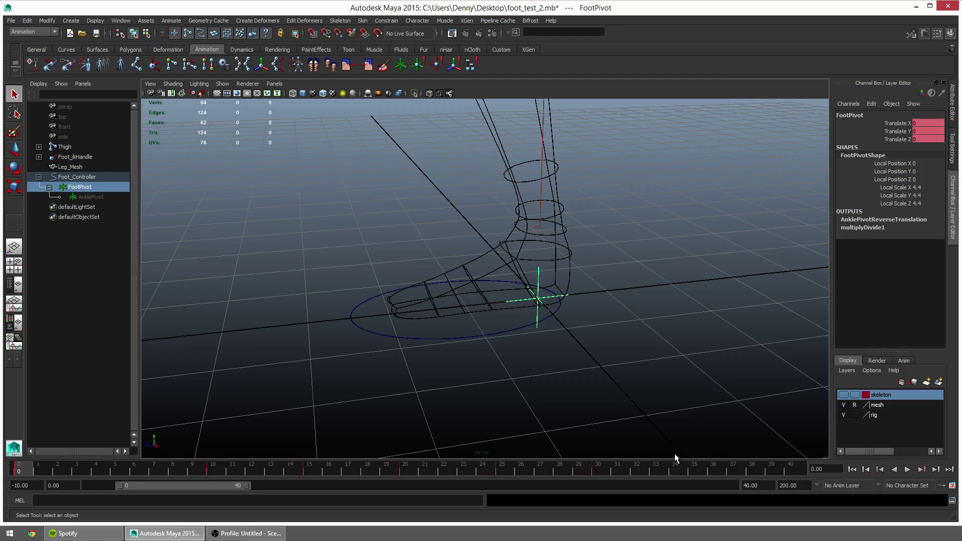
left_click_drag(907, 124, 902, 141)
right_click(902, 139)
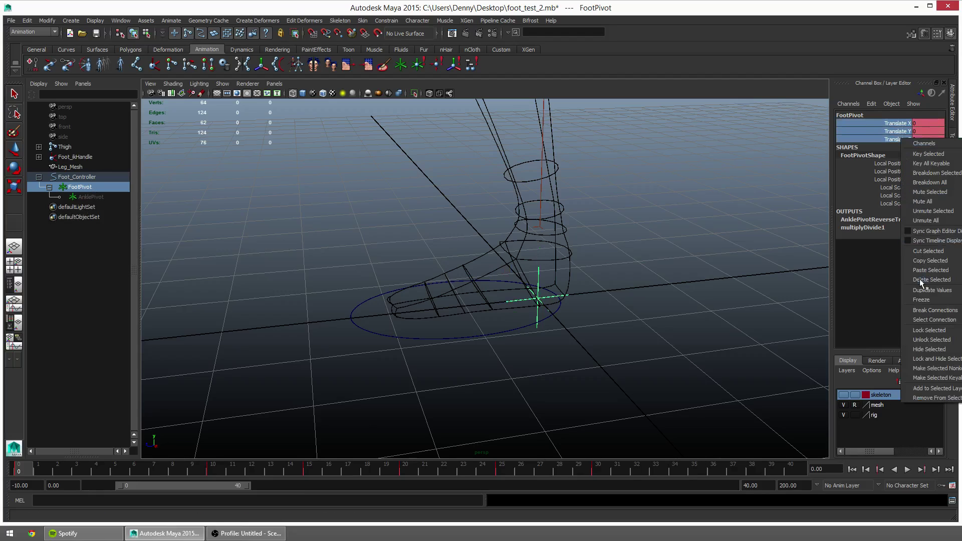
left_click(925, 306)
left_click_drag(782, 256, 615, 235, "alt")
left_click_drag(660, 267, 590, 266, "alt")
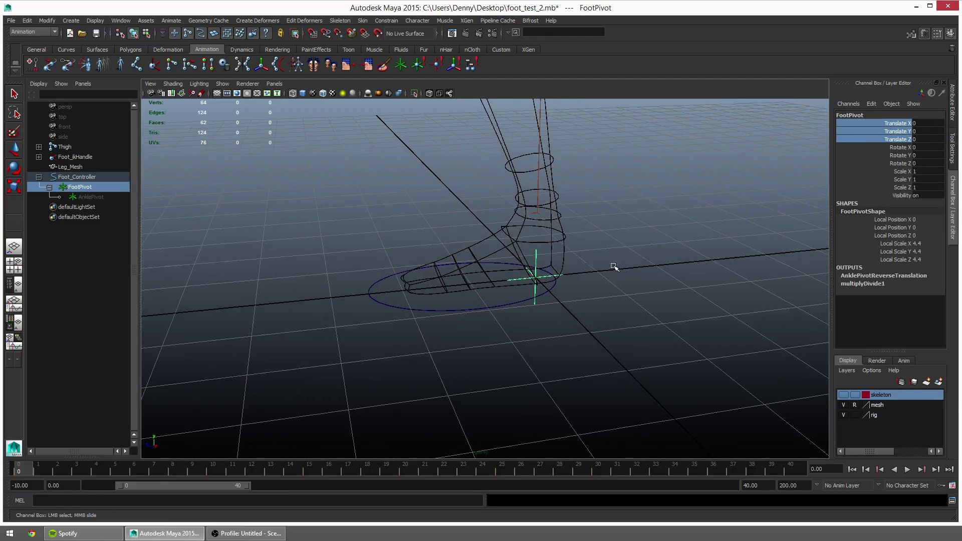
Delete the AnklePivot locator under FootPivot
double_click(92, 196)
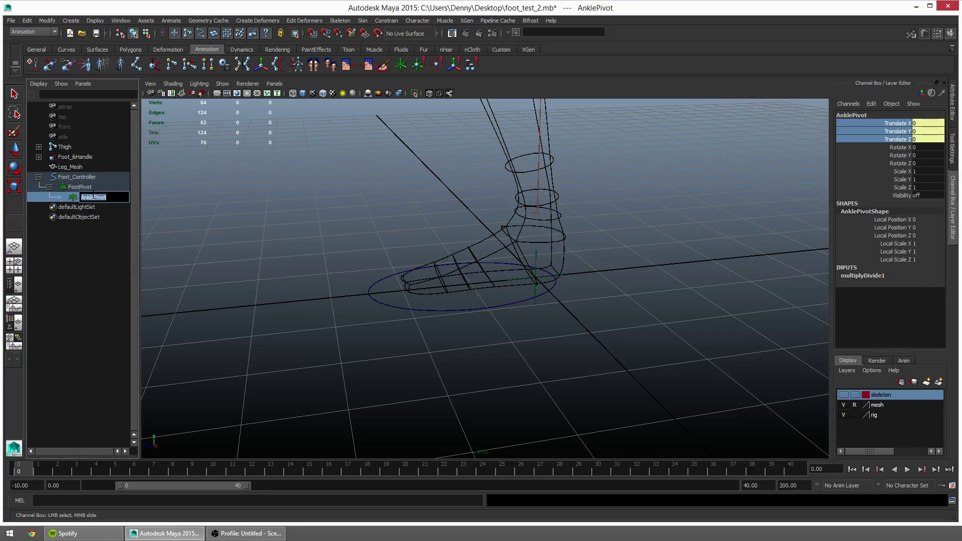
left_click(84, 236)
left_click(74, 197)
key("Delete")
Show the skeleton layer and delete Foot_ikHandle
right_click_drag(422, 218, 211, 251, "alt")
left_click(79, 156)
middle_click_drag(410, 226, 400, 249, "alt")
left_click(844, 395)
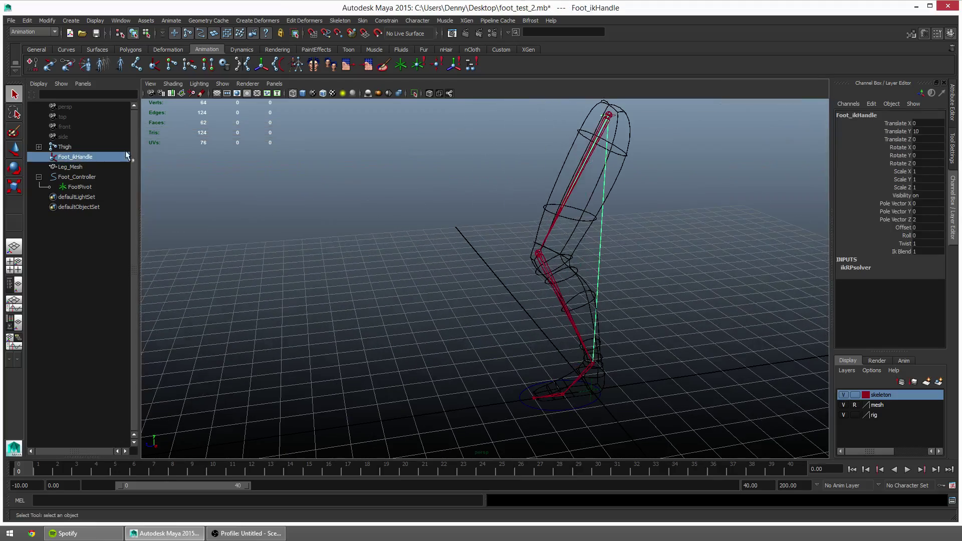
key("Delete")
Test-rotate Foot_Controller slightly and undo the rotation
left_click_drag(456, 232, 494, 284, "alt")
left_click(518, 336)
key("e")
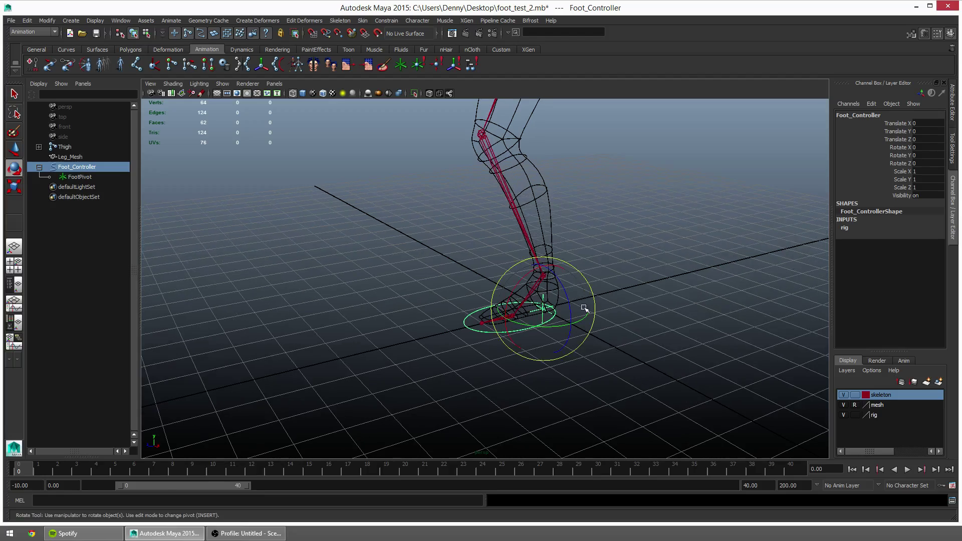
left_click_drag(584, 312, 564, 314, "alt")
mouse_move(531, 300)
left_mouse_down()
mouse_move(543, 286)
mouse_move(516, 308)
mouse_move(576, 282)
mouse_move(528, 304)
left_mouse_up()
key("ctrl+z")
Test-move the FootPivot locator toward the toes, try the controller's rotation, and undo the changes
right_click_drag(528, 305, 604, 316, "alt")
middle_click_drag(604, 315, 590, 315, "alt")
key("q")
left_click(542, 320)
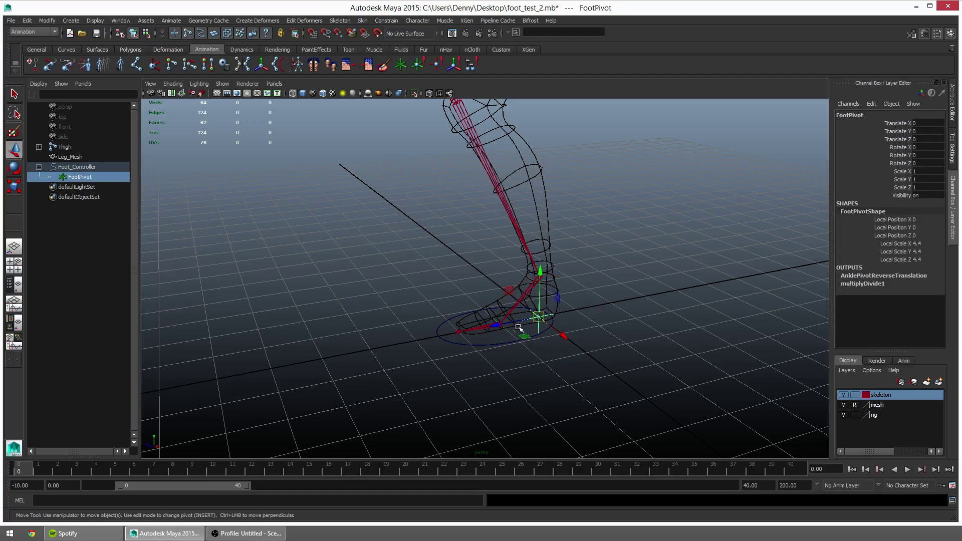
key("w")
left_click_drag(499, 322, 477, 335)
left_click(436, 323)
key("e")
key("ctrl+z")
middle_click_drag(478, 335, 465, 337, "alt")
key("q")
left_click(452, 340)
key("ctrl+z")
Create an IK handle from the Thigh joint to the ankle joint
left_click_drag(548, 327, 249, 195, "alt")
left_click_drag(532, 206, 436, 163, "alt")
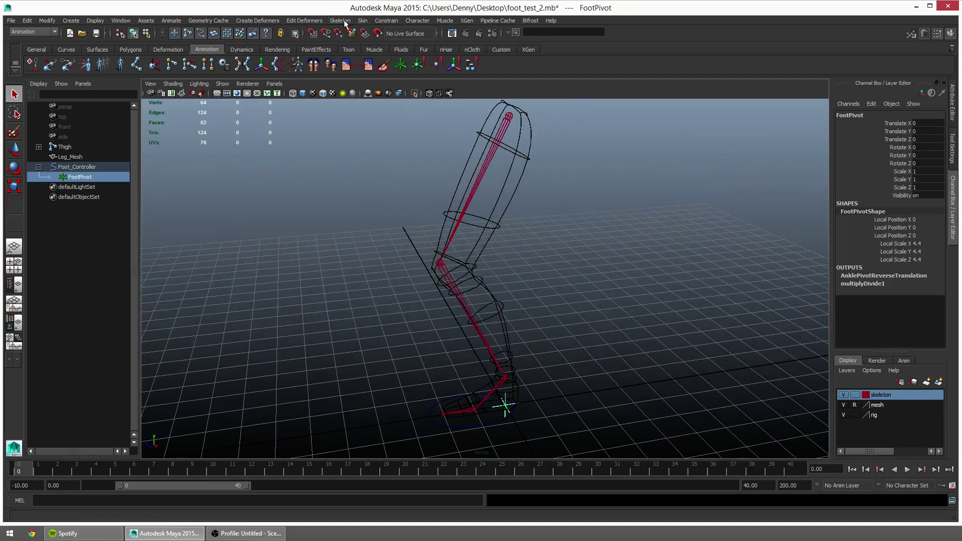
left_click(340, 21)
left_click(351, 45)
left_click(508, 116)
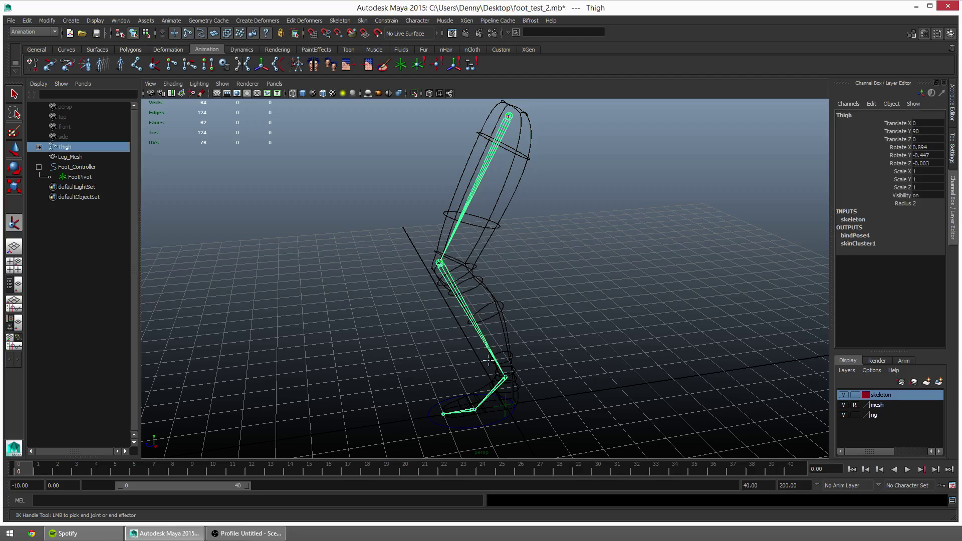
left_click(506, 377)
key("q")
left_click_drag(508, 379, 528, 323, "alt")
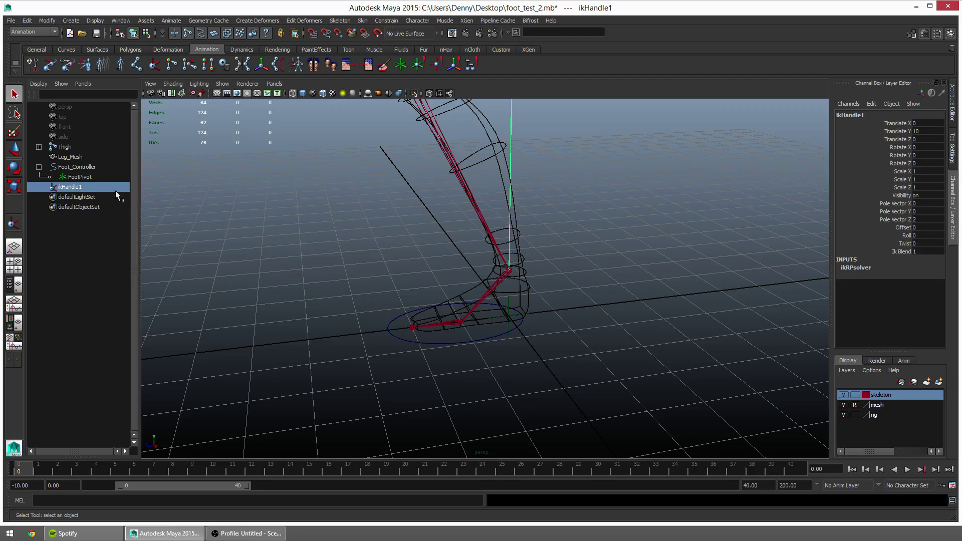
Parent-constrain ikHandle1 to the FootPivot locator
left_click(90, 178)
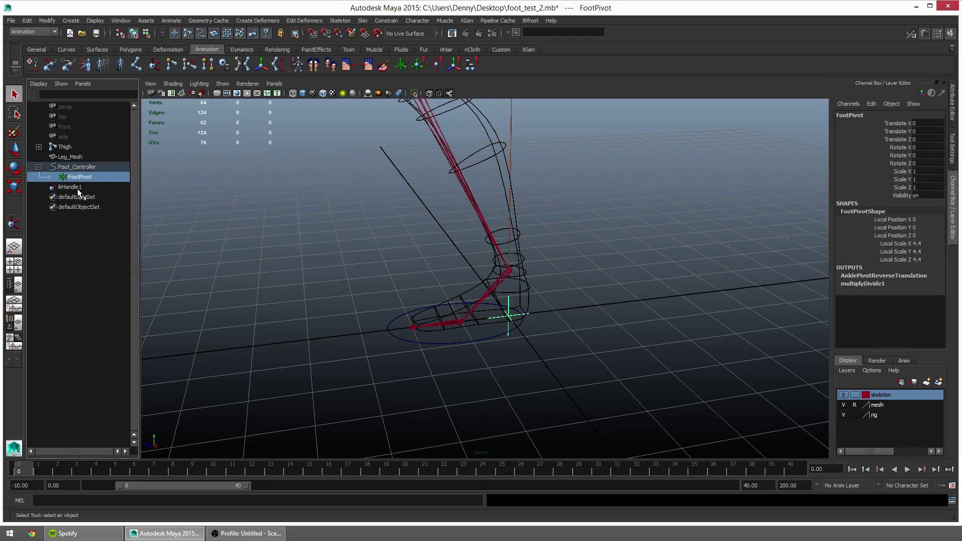
left_click(87, 187, "ctrl")
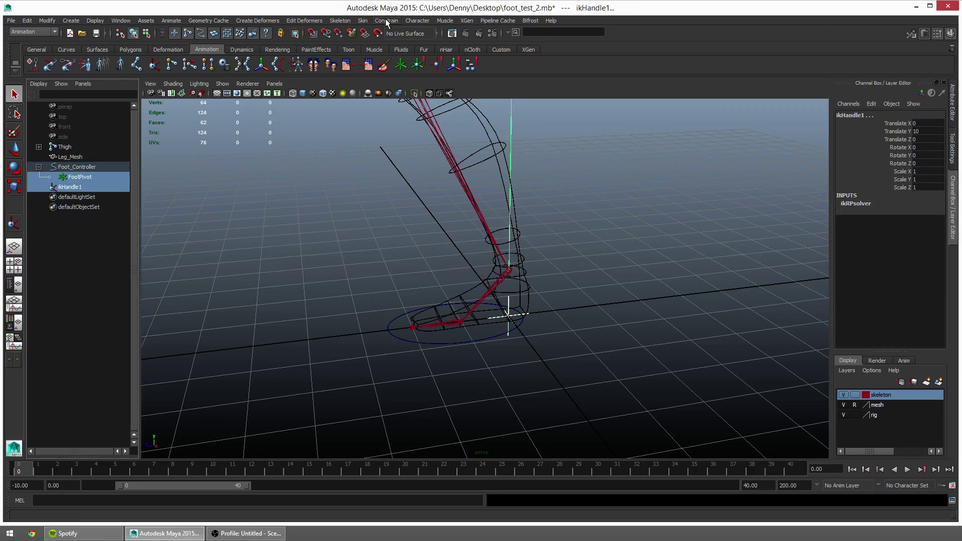
left_click(387, 20)
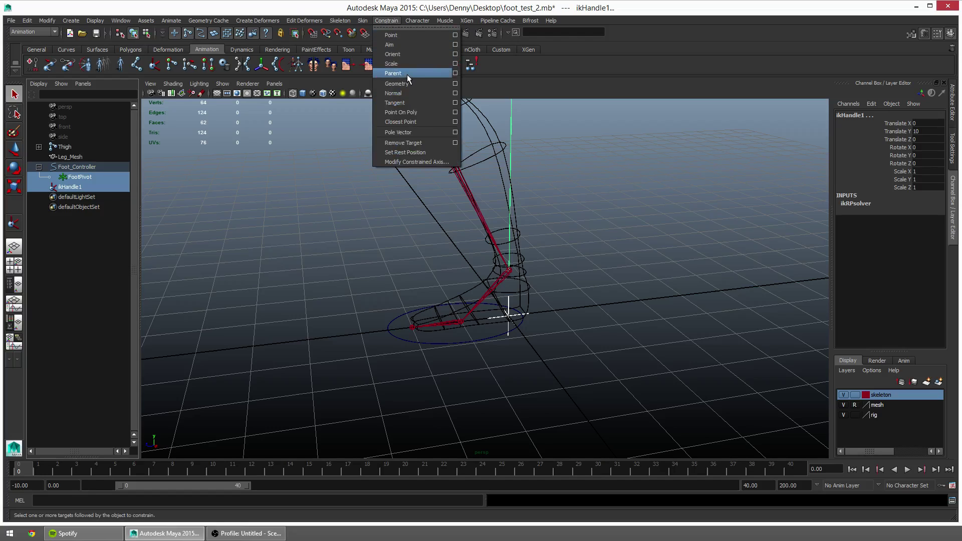
left_click(407, 75)
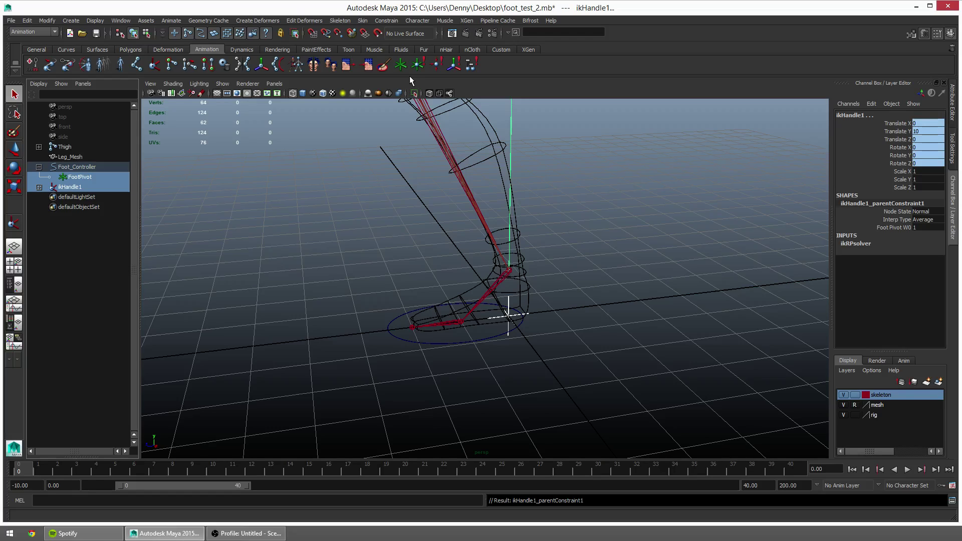
Orient-constrain the Foot joint to the FootPivot locator
left_click(112, 164)
left_click(95, 177)
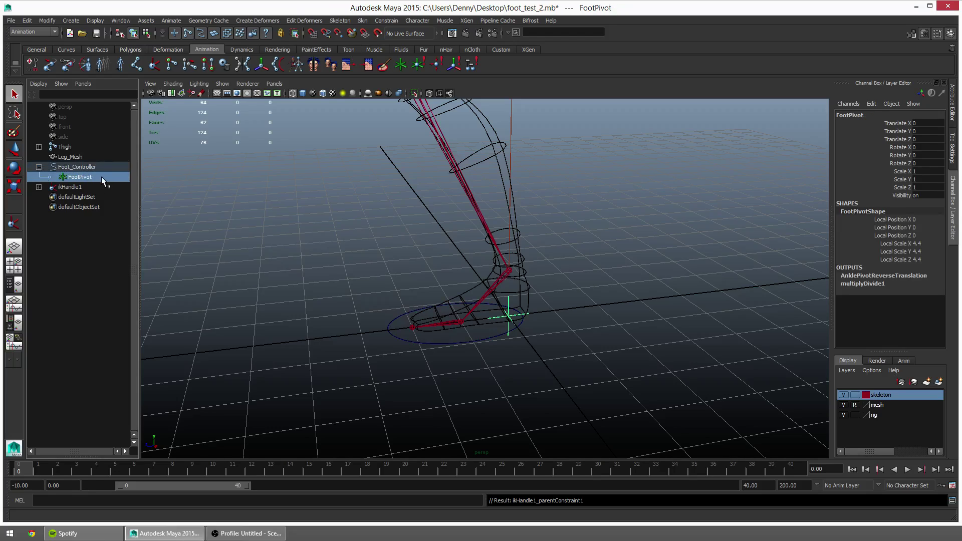
left_click(108, 167)
left_click_drag(381, 262, 504, 337, "alt")
left_click(505, 337)
left_click(504, 337, "shift")
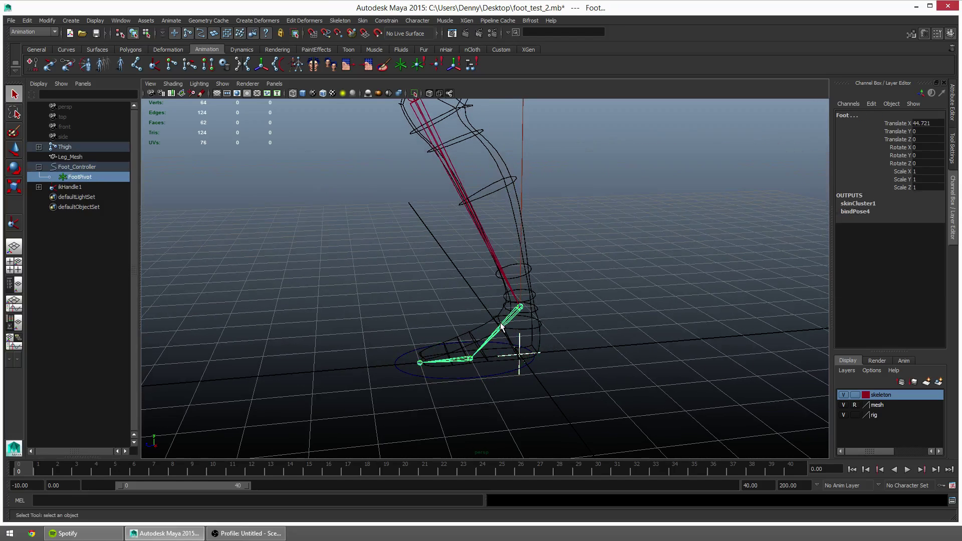
left_click(387, 20)
left_click(398, 48)
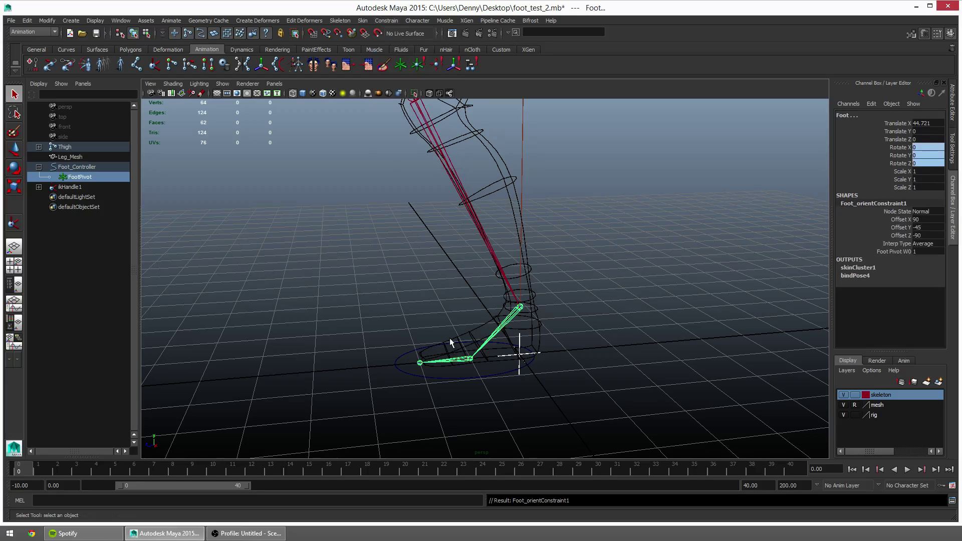
Test the constraints by rotating Foot_Controller, and undo the rotation
left_click(435, 342)
left_click(434, 344)
key("e")
left_click_drag(490, 348, 515, 358)
key("ctrl+z")
key("q")
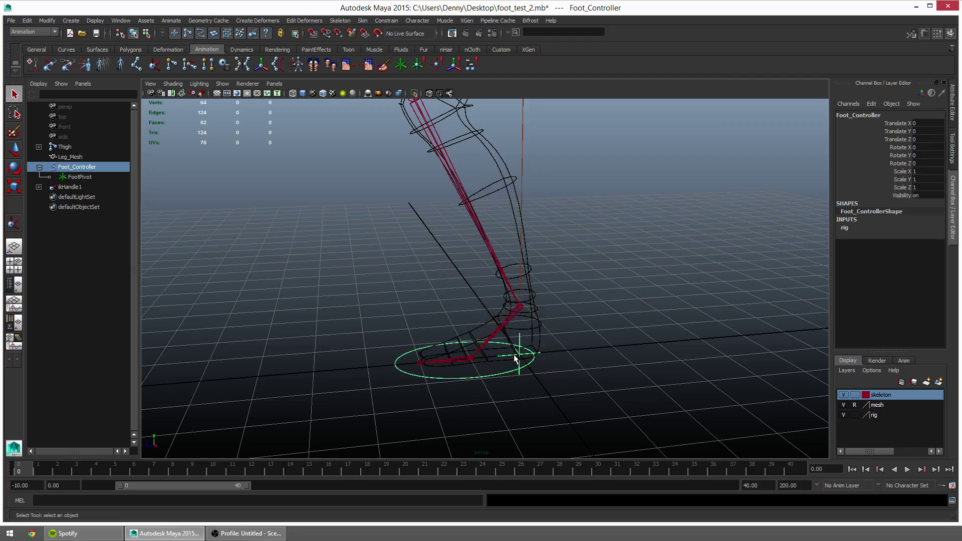
Move FootPivot about 17.7 along Z and rotate Foot_Controller about the shifted pivot
left_click(514, 356)
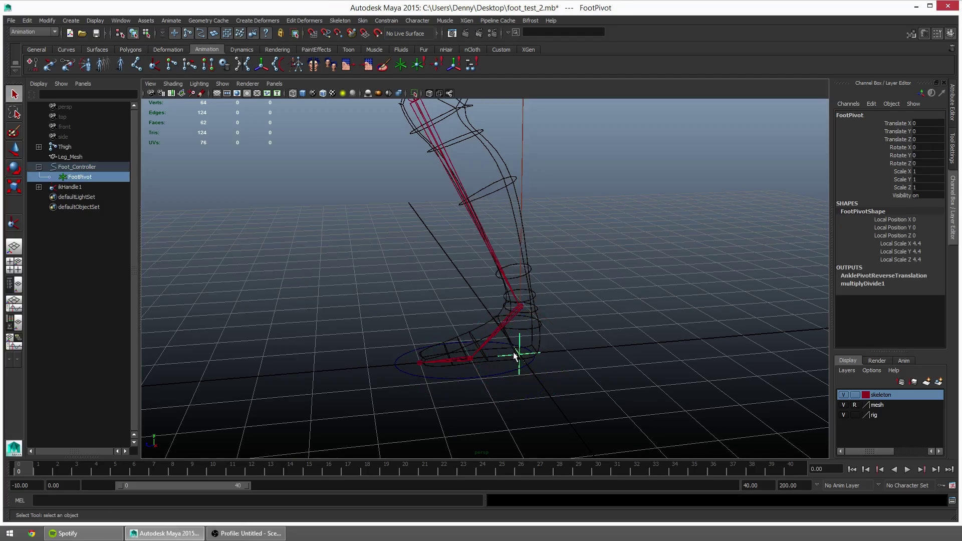
key("w")
left_click_drag(509, 356, 416, 368)
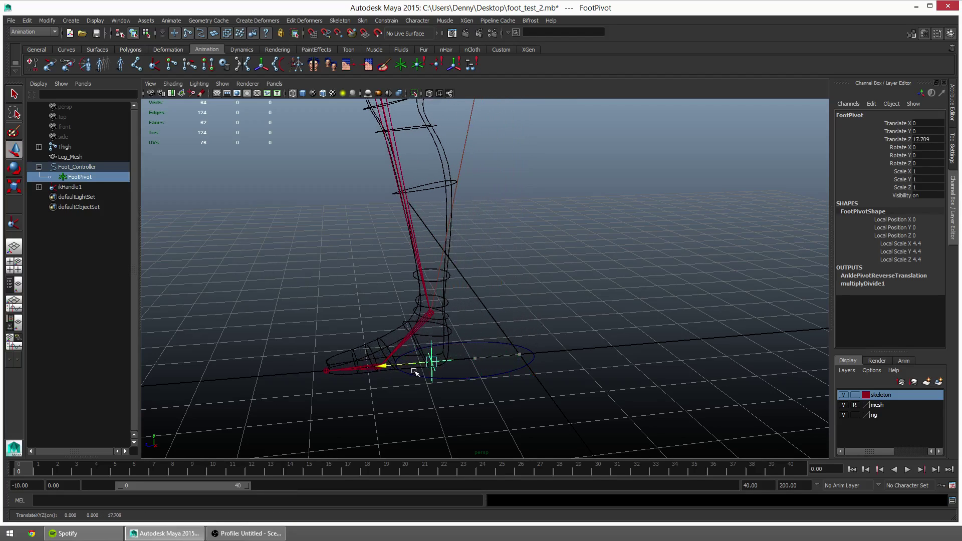
left_click(500, 346)
left_click(501, 344)
key("e")
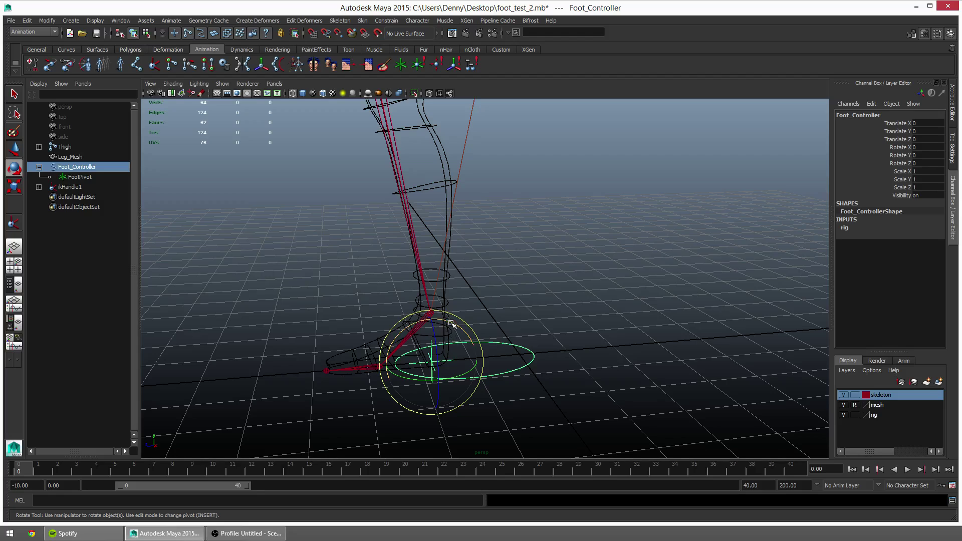
left_click_drag(451, 323, 479, 340)
Undo the controller's test rotation and return FootPivot to Translate Z 0
key("ctrl+z")
key("q")
key("ctrl+z")
key("ctrl+z")
key("ctrl+z")
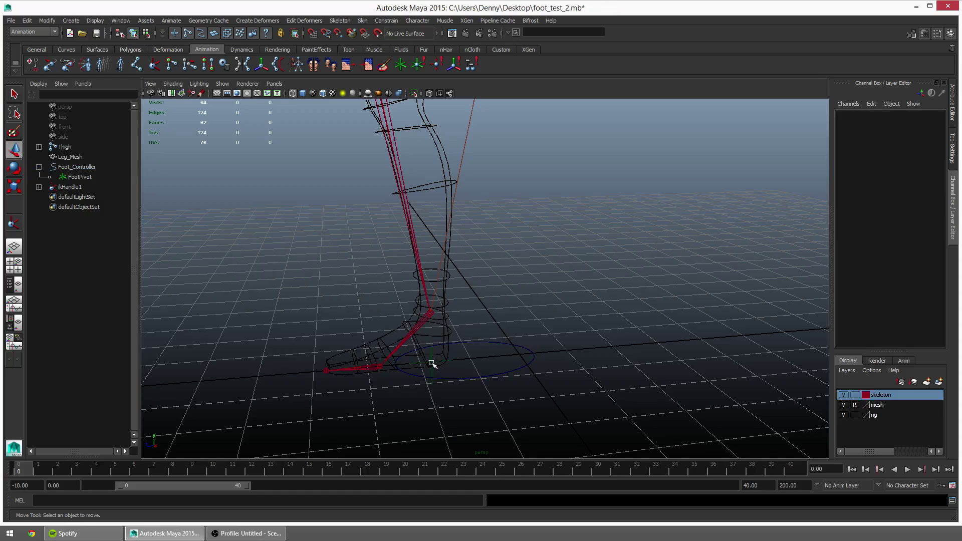
left_click_drag(410, 365, 500, 310)
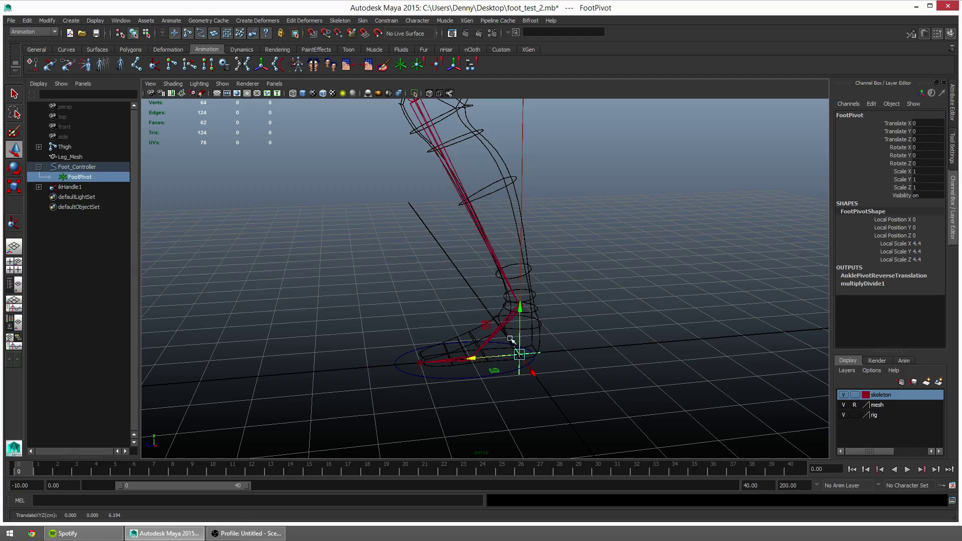
Delete the parent constraint under ikHandle1
left_click(39, 186)
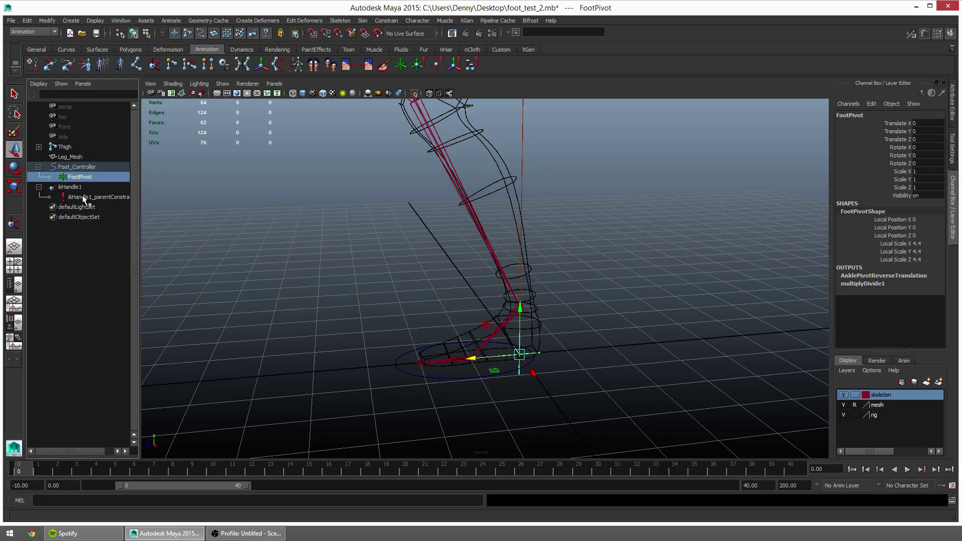
left_click(82, 197)
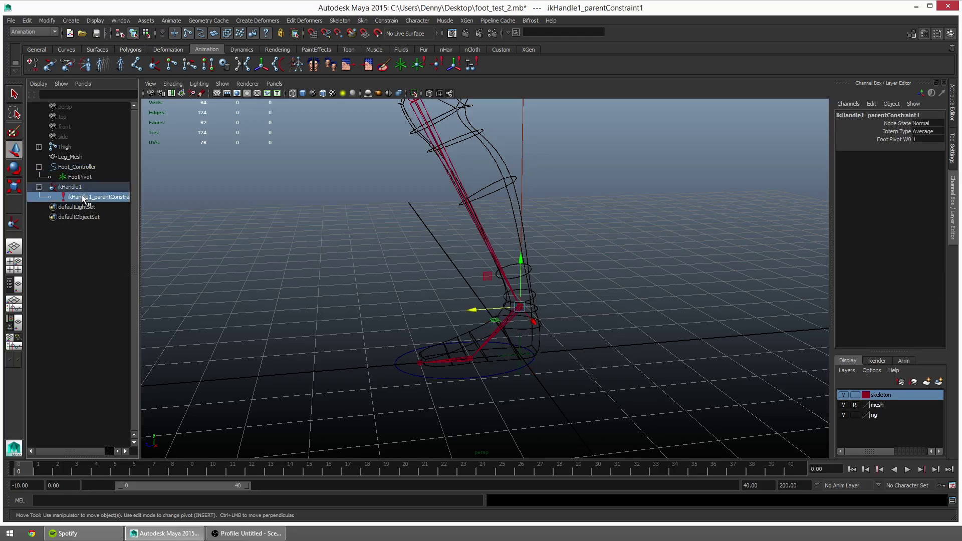
key("Delete")
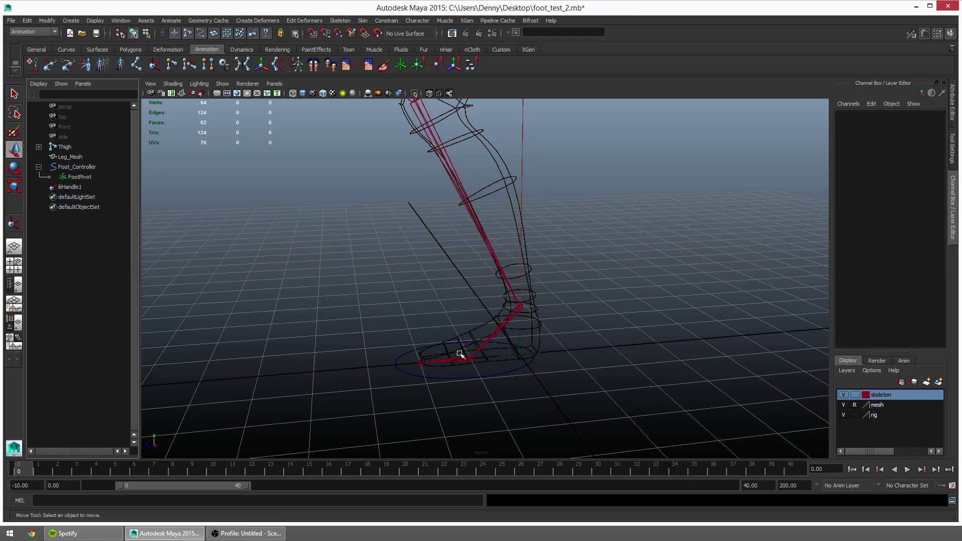
Remove FootPivot as the orient constraint target of the foot joint
left_click(518, 352)
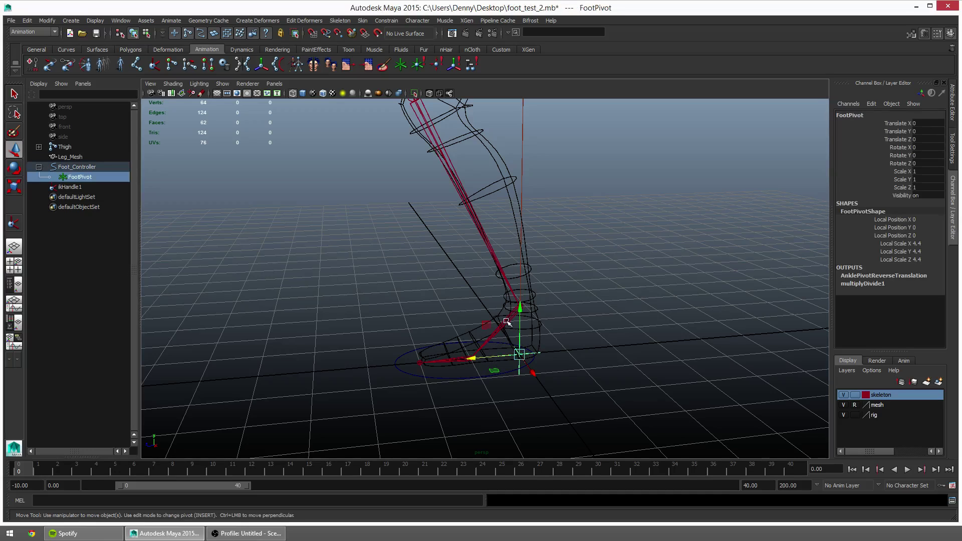
left_click(520, 306, "shift")
left_click_drag(907, 163, 911, 148)
left_click(396, 21)
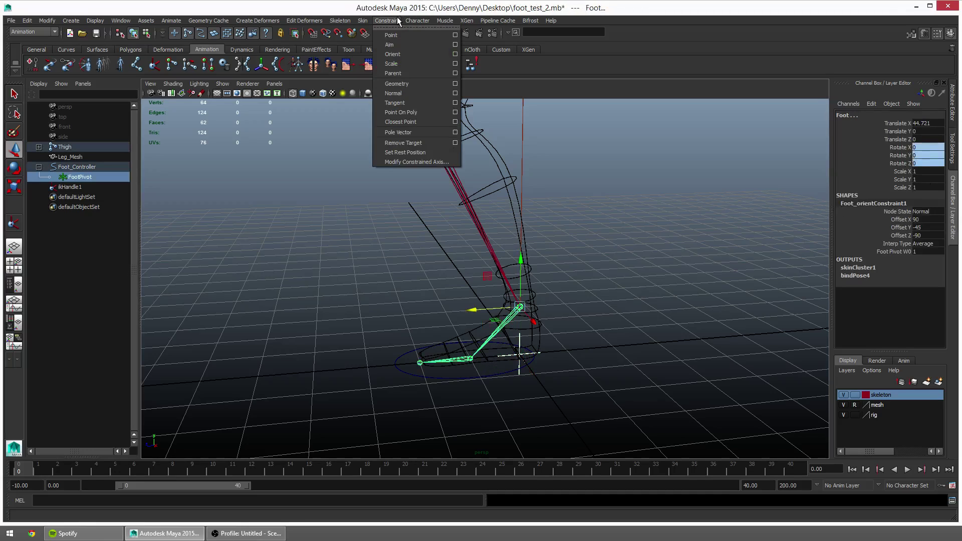
left_click(416, 143)
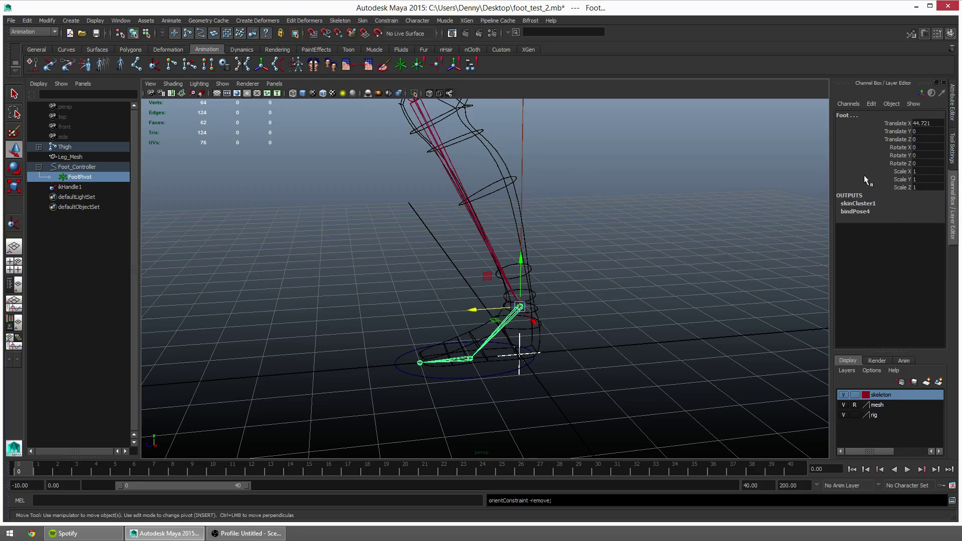
left_click(488, 327)
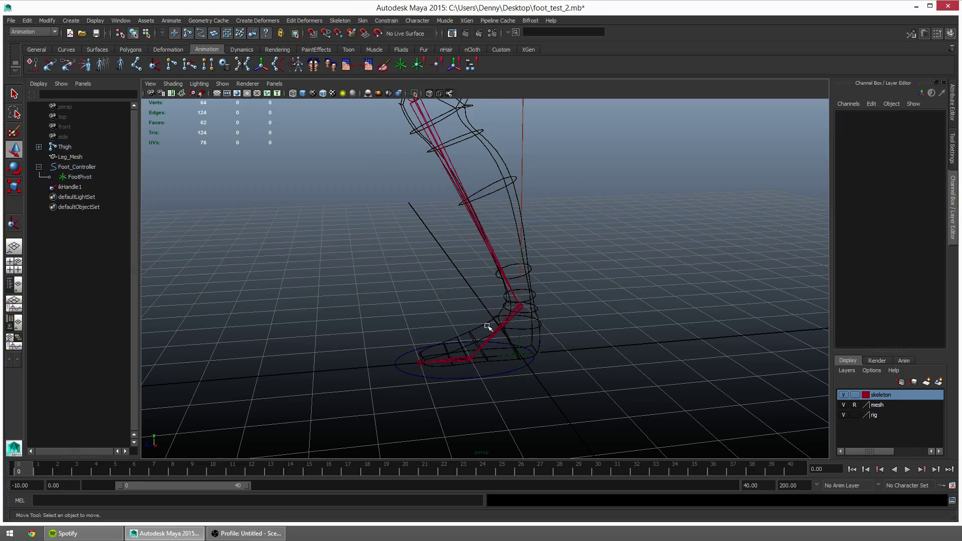
Test-rotate Foot_Controller without the constraints on the foot, and undo the rotation
left_click(503, 371)
key("e")
left_click_drag(503, 374, 507, 351)
key("ctrl+z")
right_click_drag(500, 312, 567, 331, "alt")
middle_click_drag(567, 331, 552, 298, "alt")
left_click(204, 189)
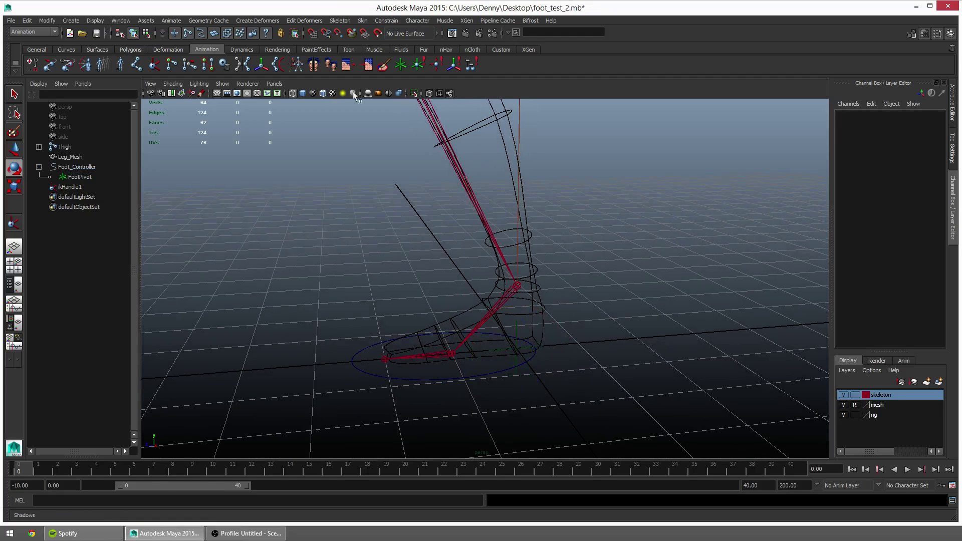
Create a locator, parent it under FootPivot, and name it AnklePivot
left_click(403, 65)
middle_click_drag(92, 200, 85, 177)
double_click(92, 185)
type("Ankle")
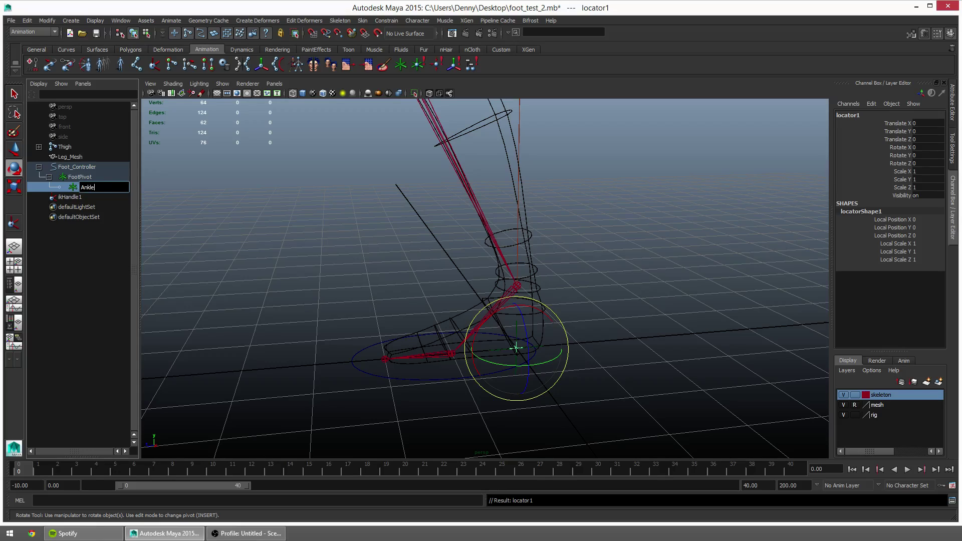
type("Pivot")
key("Return")
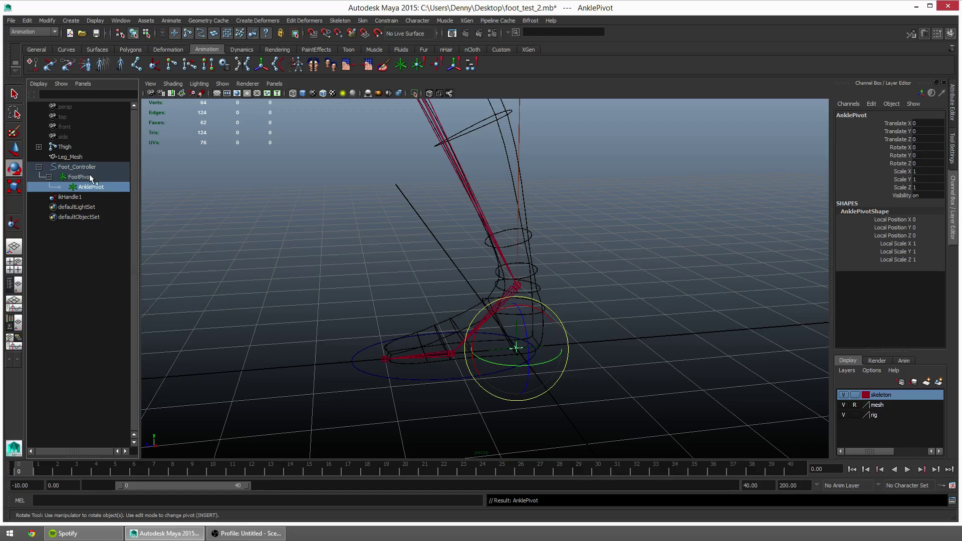
left_click_drag(501, 346, 387, 310, "alt")
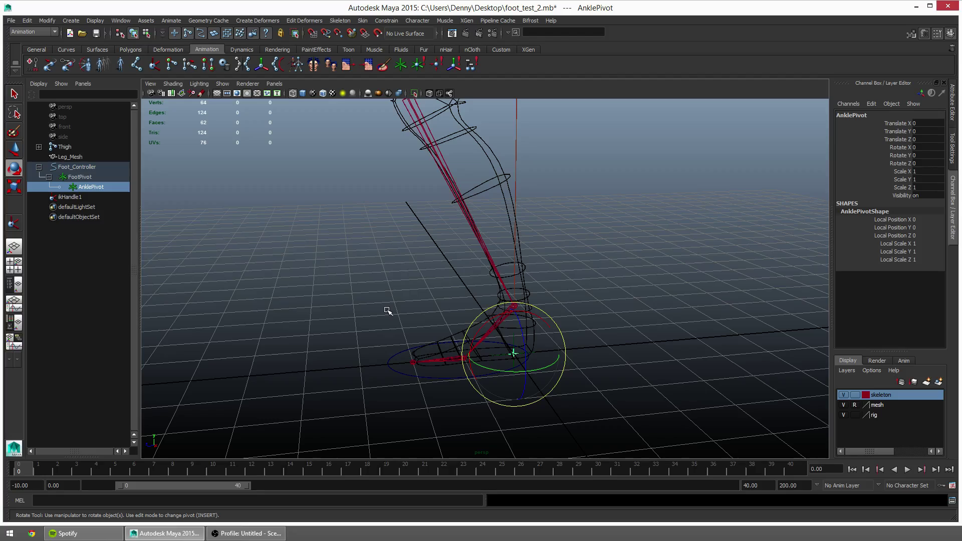
left_click(121, 21)
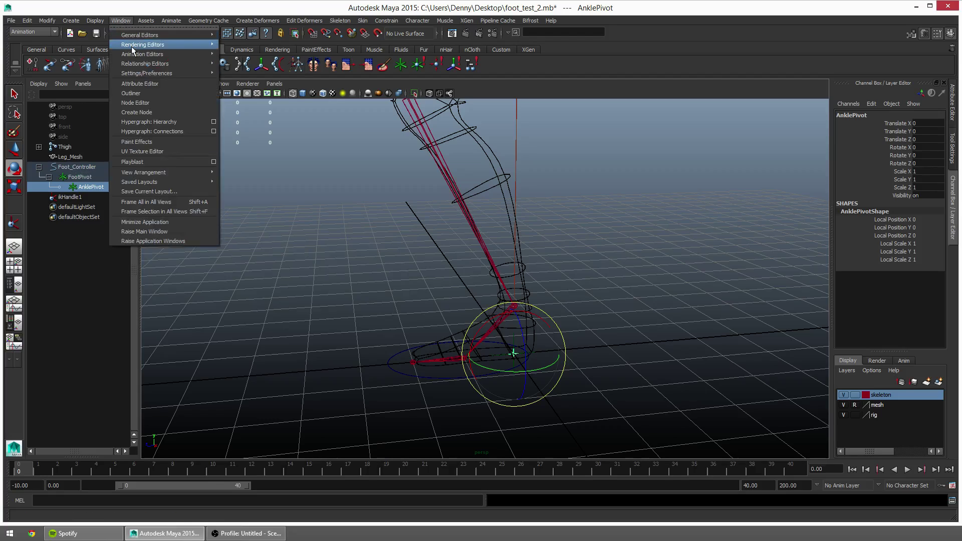
left_click(121, 22)
Parent-constrain ikHandle1 to the AnklePivot locator
left_click_drag(383, 286, 499, 316, "alt")
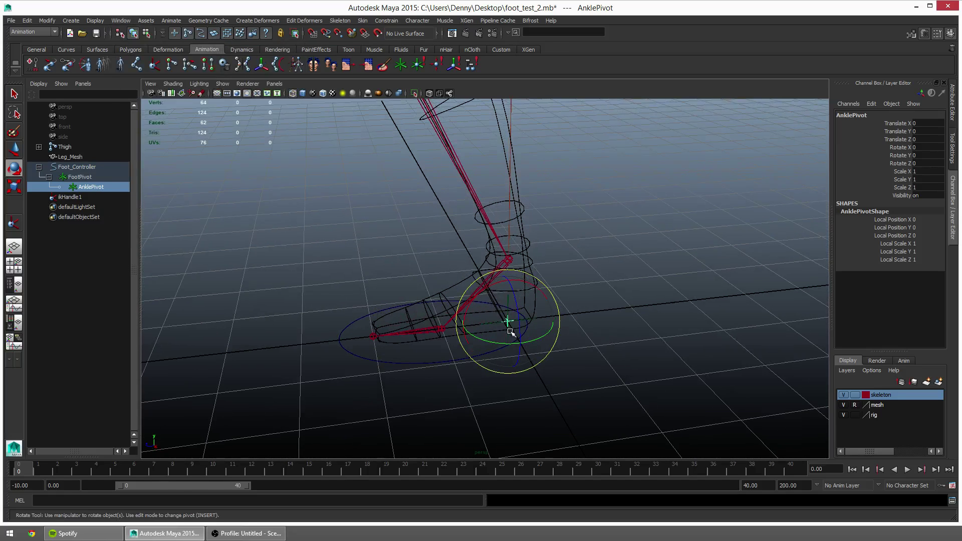
key("q")
left_click(509, 260, "shift")
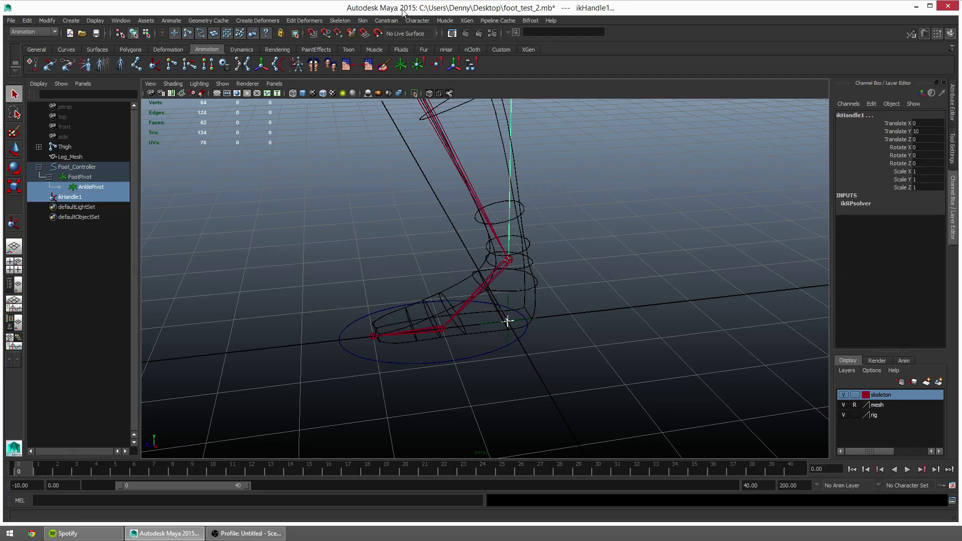
left_click(387, 20)
left_click(389, 71)
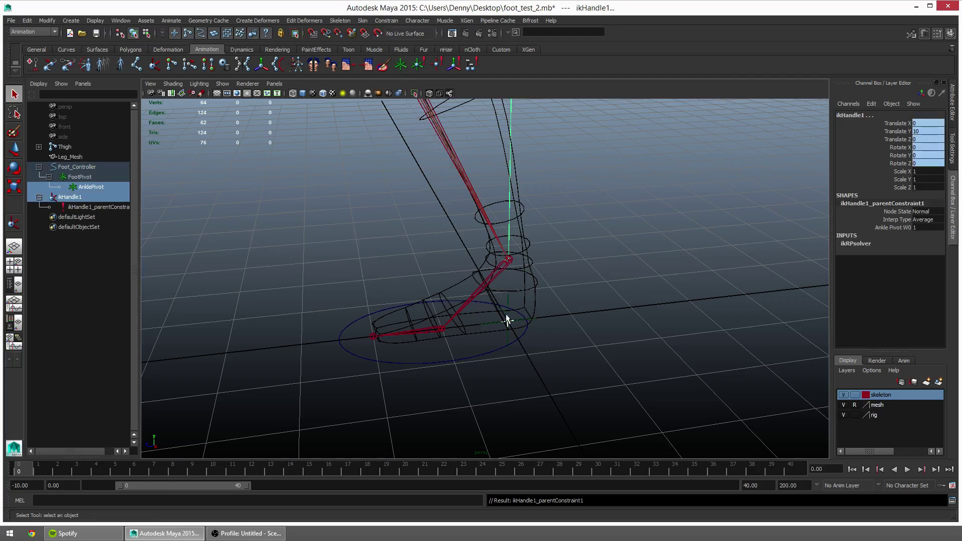
Orient-constrain the foot joint to the AnklePivot locator
left_click(97, 189)
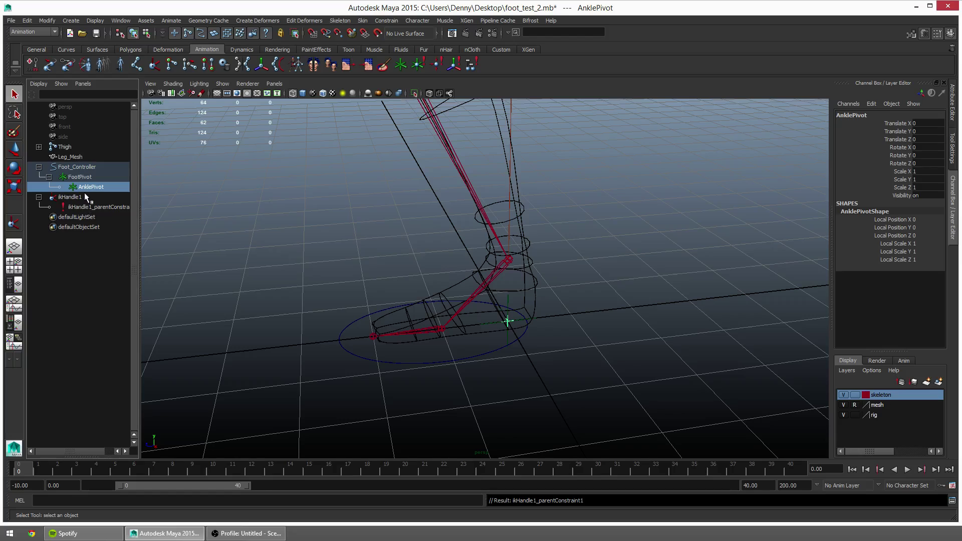
left_click(471, 296, "shift")
left_click(386, 20)
left_click(395, 55)
Test the new AnklePivot constraints by rotating Foot_Controller, and undo the rotation
left_click(432, 364)
key("e")
left_click_drag(468, 313, 530, 315)
key("ctrl+z")
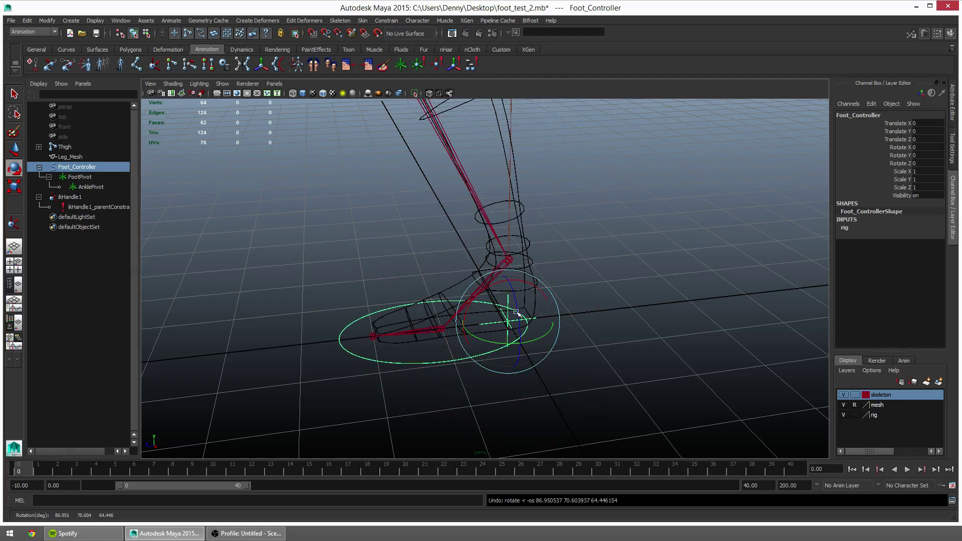
left_click(312, 255)
Open the Hypershade, widen its work area, and reposition the window
left_click(132, 20)
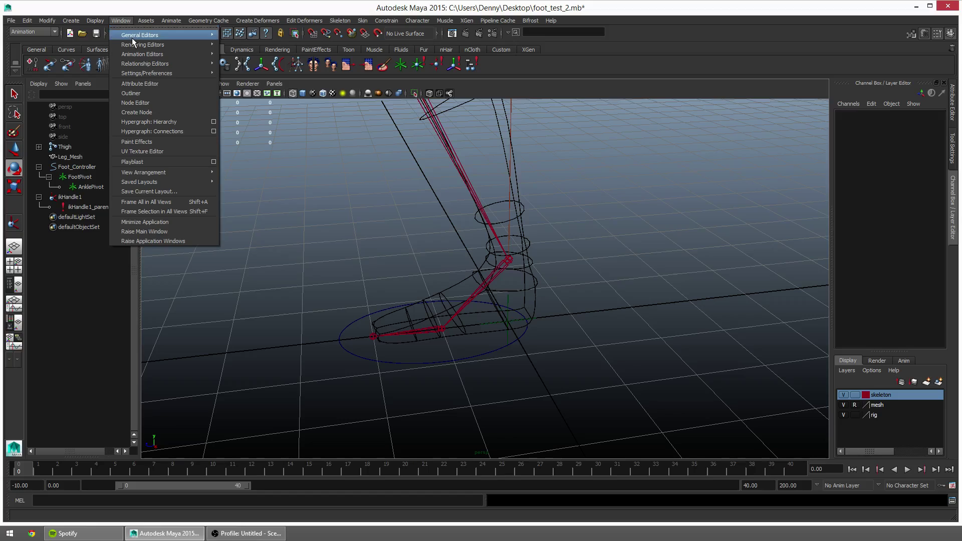
mouse_move(131, 42)
left_click(268, 69)
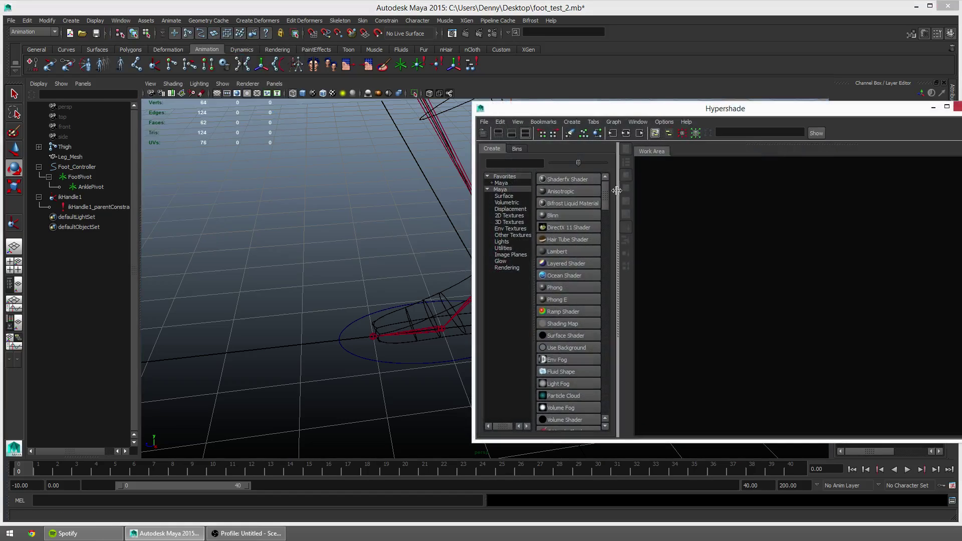
left_click_drag(617, 190, 586, 188)
left_click_drag(642, 110, 600, 94)
Move FootPivot about 17.5 along Z, shift AnklePivot back the opposite way, and undo both moves
middle_click_drag(337, 192, 219, 175, "alt")
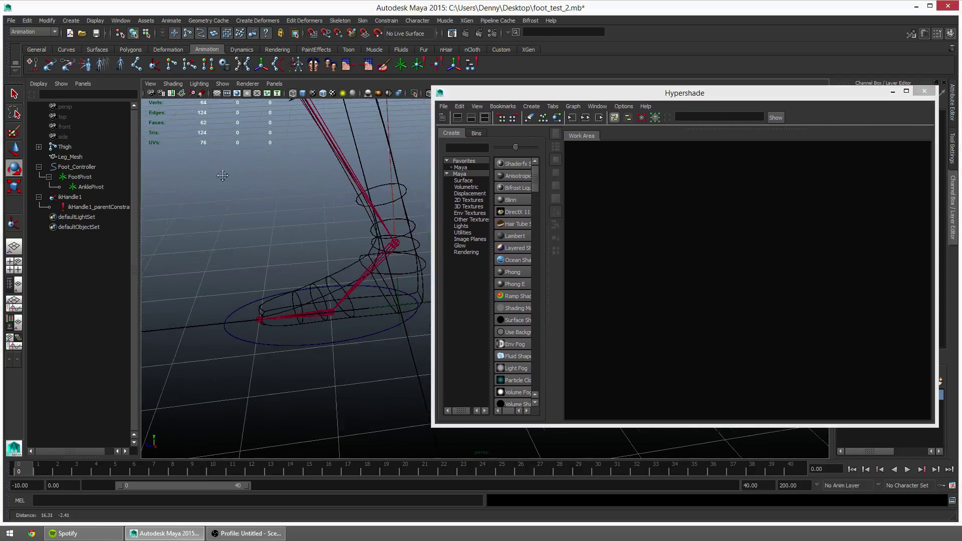
left_click_drag(219, 174, 310, 224, "alt")
left_click(80, 177)
left_click_drag(237, 225, 185, 256, "alt")
key("w")
left_click(85, 187)
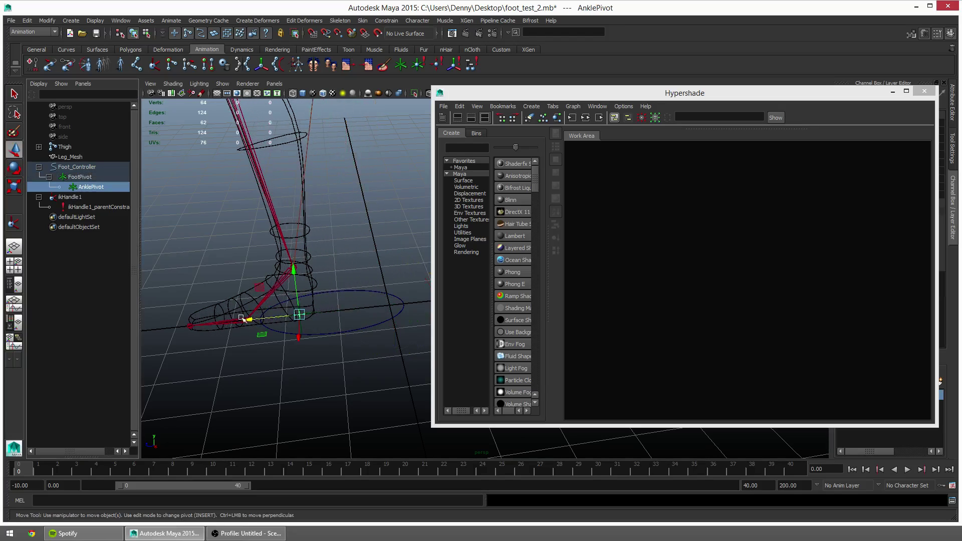
left_click_drag(247, 320, 340, 311)
key("ctrl+z")
key("ctrl+z")
key("ctrl+z")
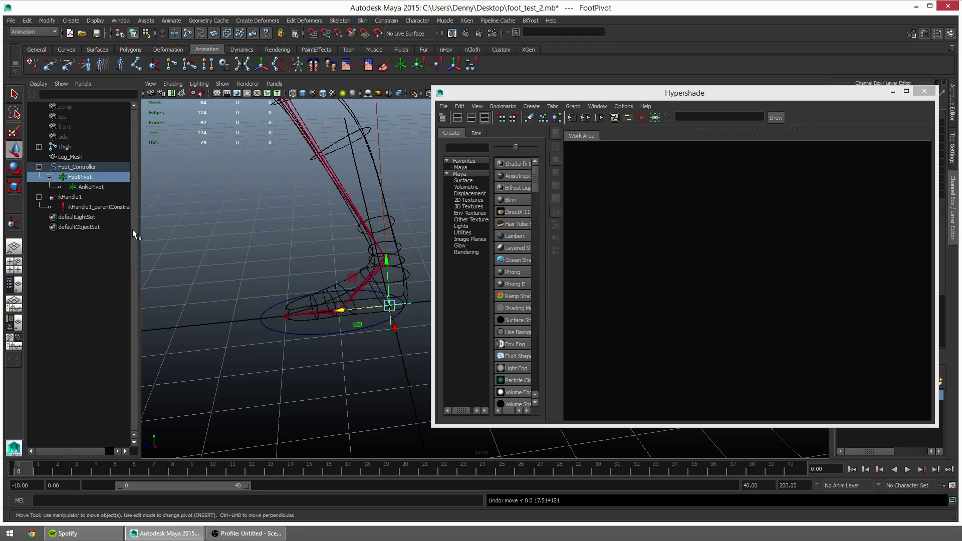
Add FootPivot and AnklePivot to the Hypershade graph and place the AnklePivot node well to the right of FootPivot
left_click(580, 106)
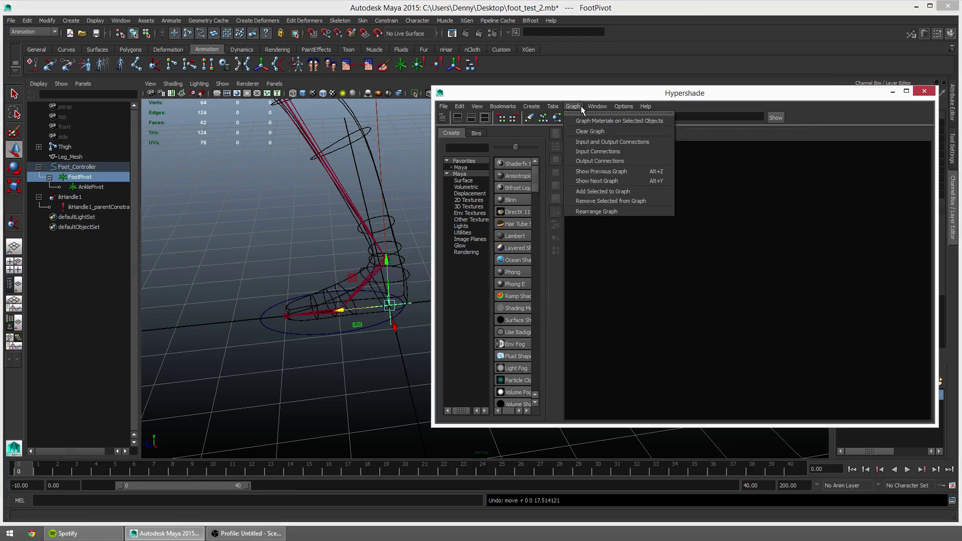
left_click(612, 192)
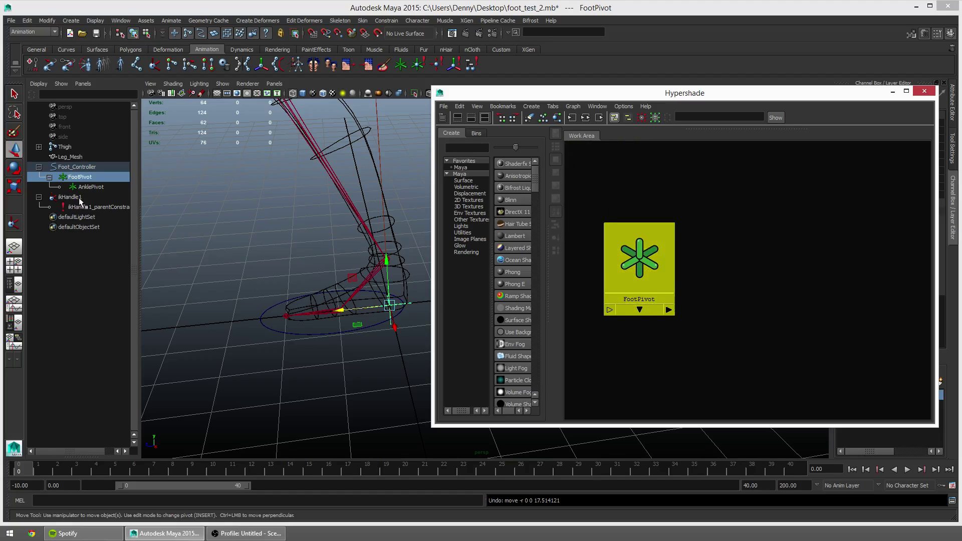
left_click(94, 188)
left_click(573, 106)
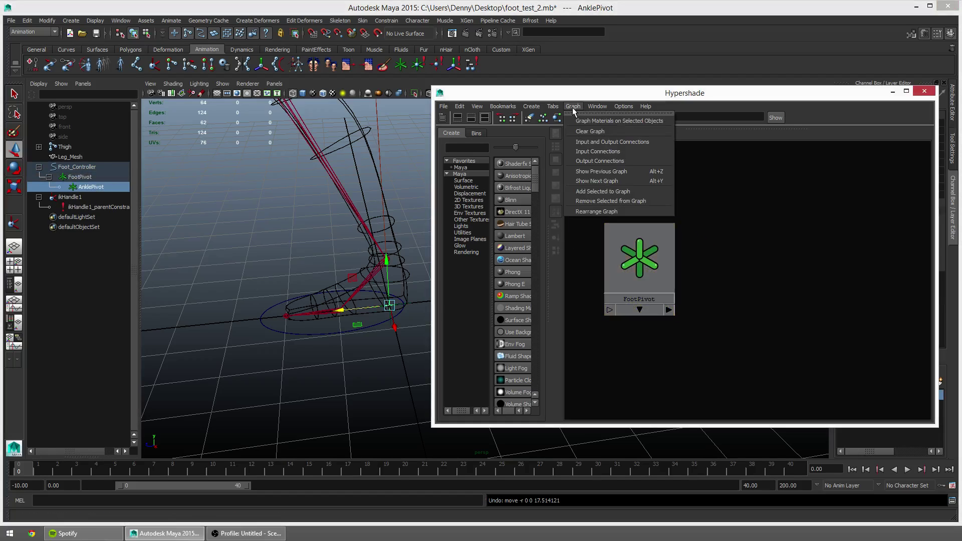
left_click(614, 190)
left_click_drag(607, 306, 874, 288)
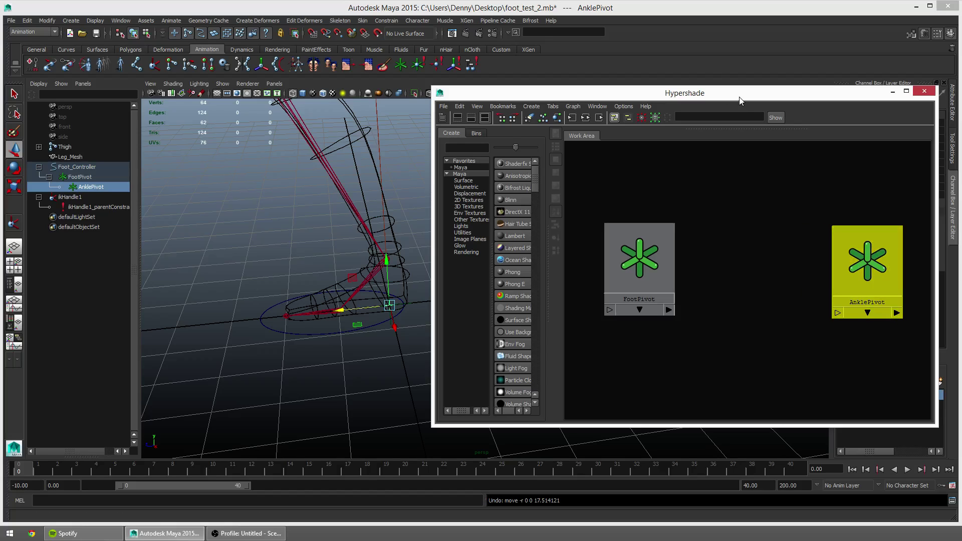
Uncover the leg behind the Hypershade and move FootPivot about 14.6 along Z
left_click_drag(739, 99, 606, 395)
right_click_drag(521, 304, 479, 298, "alt")
middle_click_drag(479, 298, 496, 276, "alt")
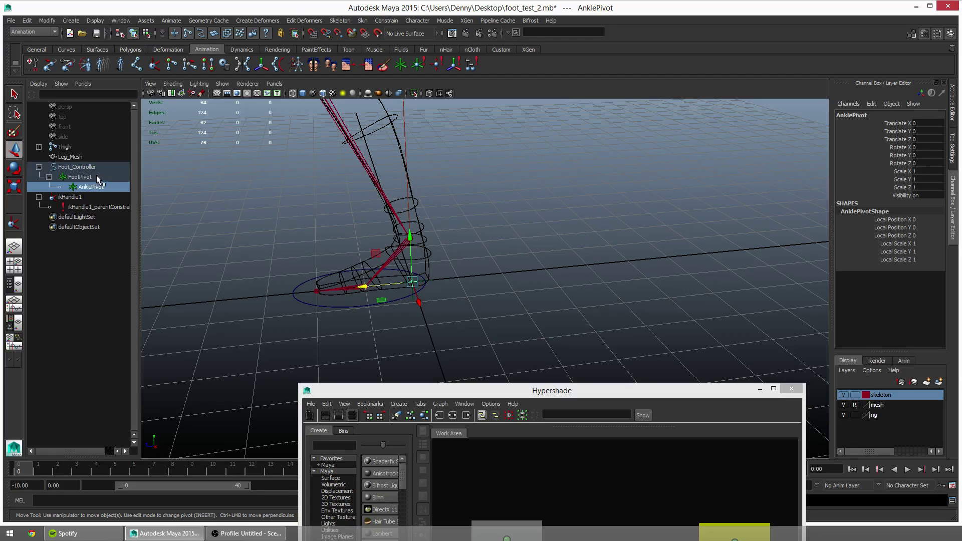
left_click(96, 177)
left_click_drag(364, 288, 324, 292)
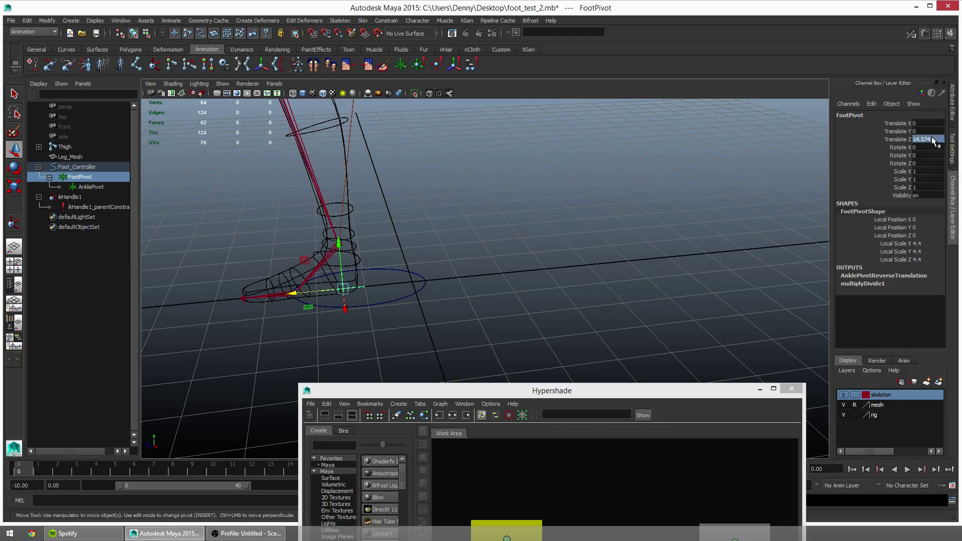
left_click(892, 156)
Set AnklePivot's Translate Z to -14.574 to counter FootPivot's offset
left_click(93, 187)
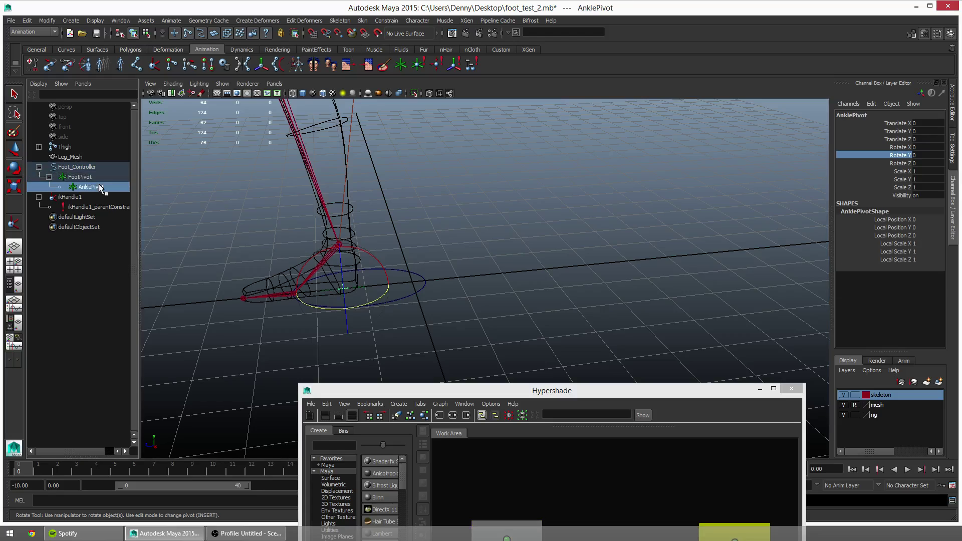
left_click(929, 140)
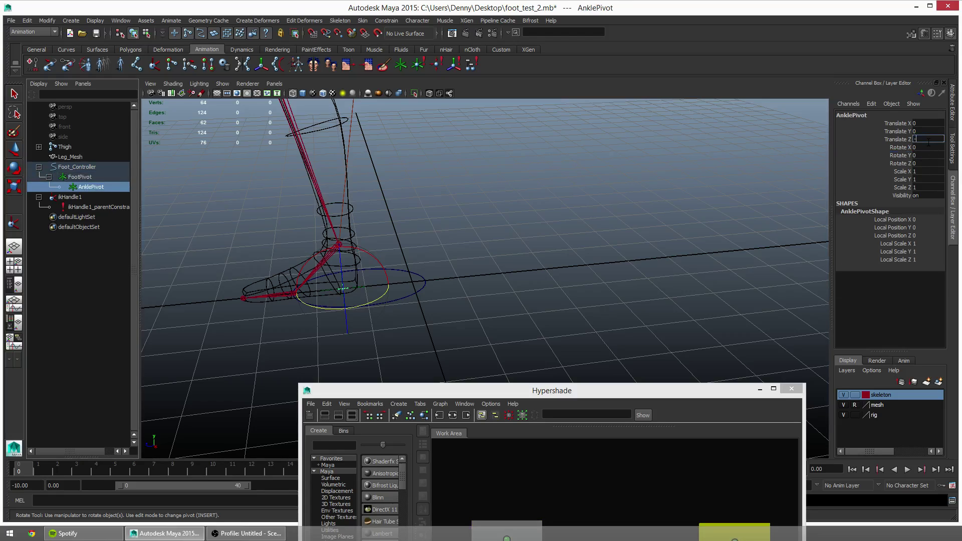
type("-14.574")
key("Return")
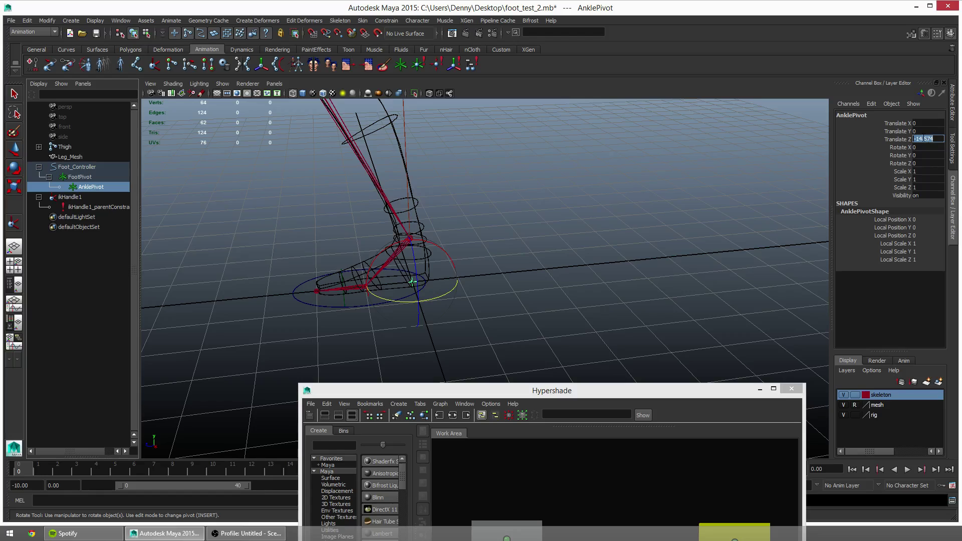
Undo the Z translations of AnklePivot and FootPivot
left_click_drag(897, 123, 904, 140)
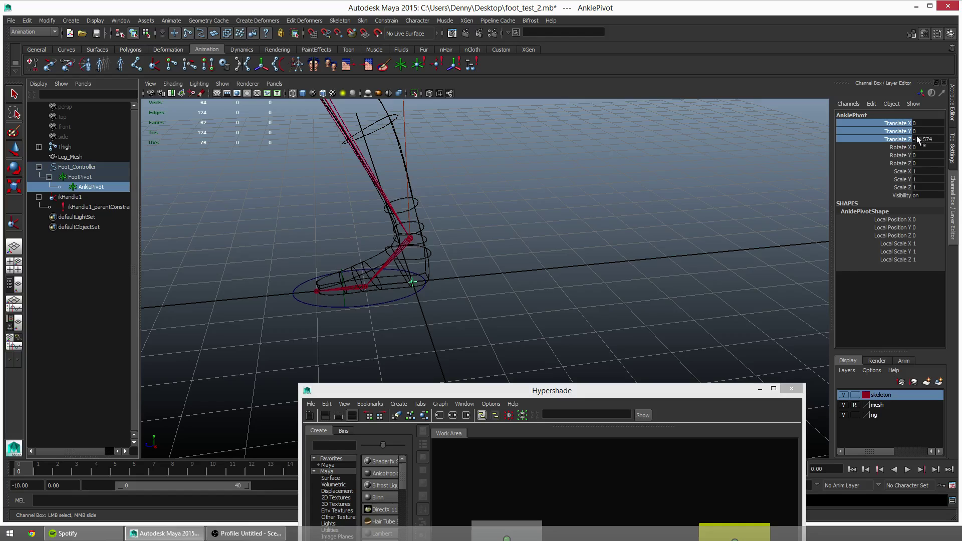
key("ctrl+z")
middle_click_drag(574, 188, 610, 215, "alt")
key("ctrl+z")
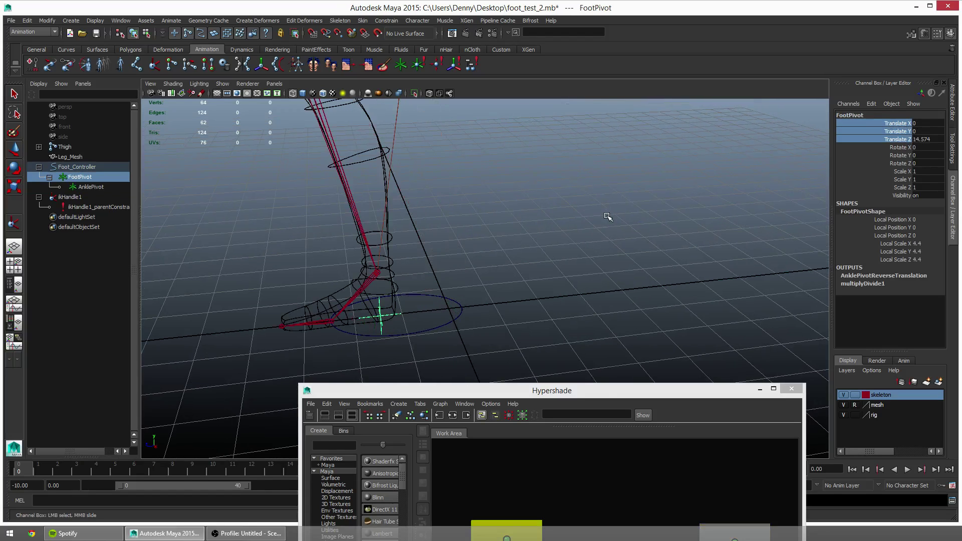
key("ctrl+z")
Bring the Hypershade graph back into view and create a Multiply Divide node in it
left_click_drag(561, 391, 546, 106)
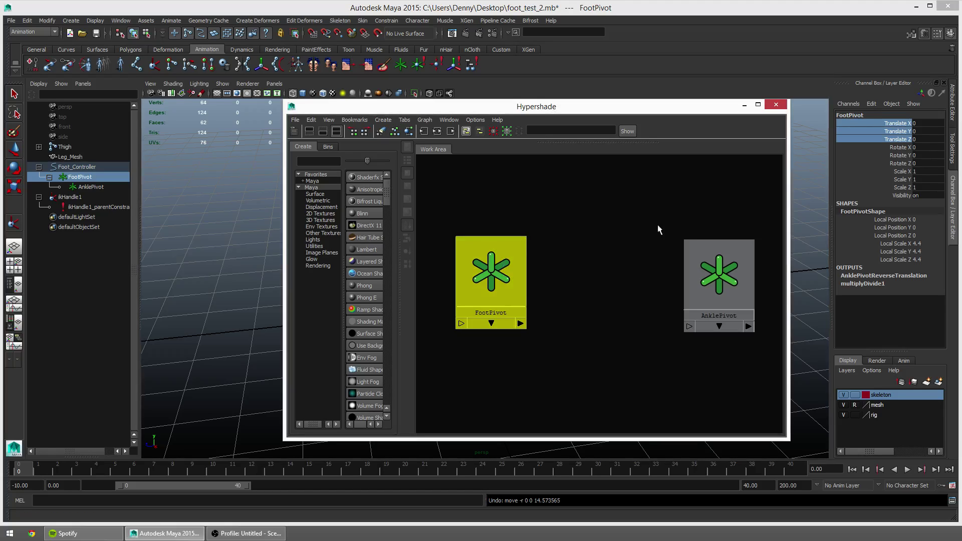
left_click(726, 262)
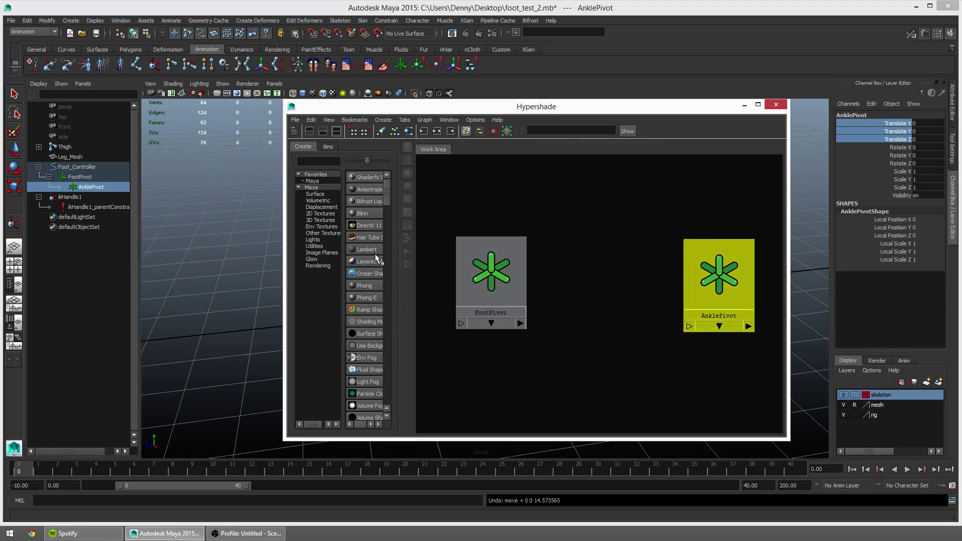
scroll(374, 254, "down", 15)
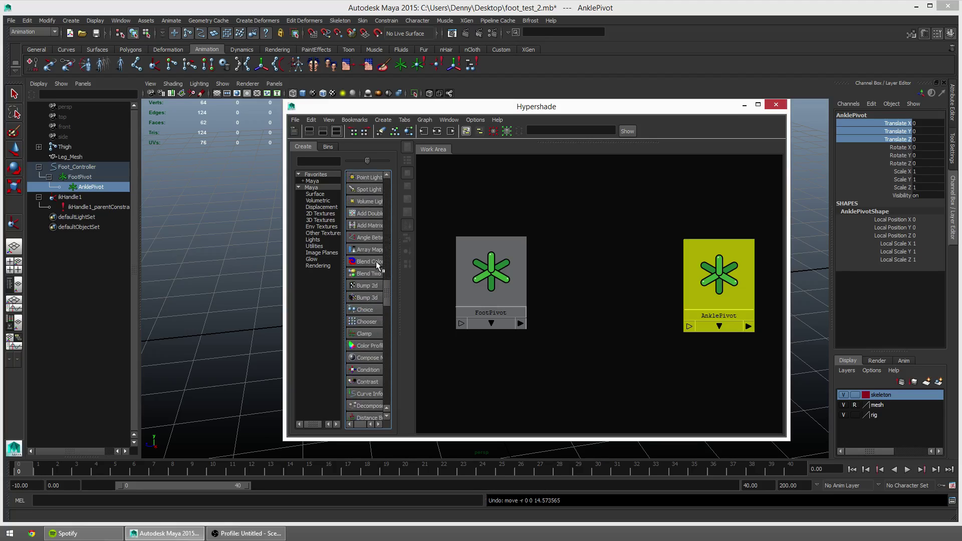
scroll(377, 264, "down", 7)
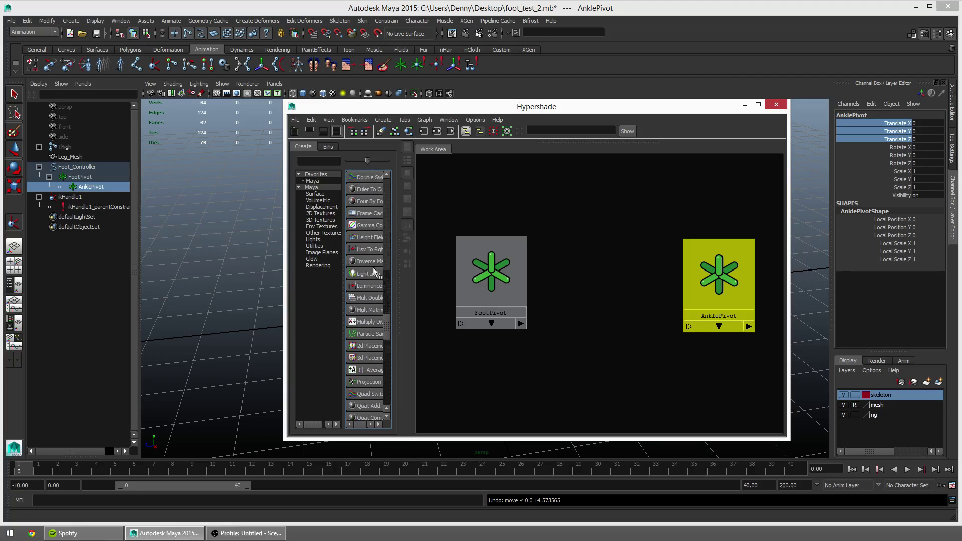
left_click(365, 322)
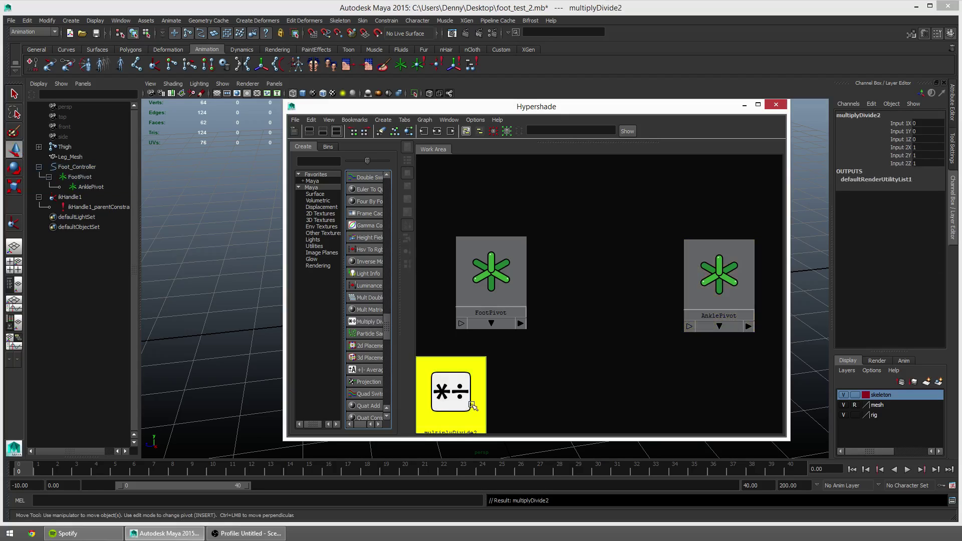
Place the multiplyDivide2 node between FootPivot and AnklePivot and set its Input 2X, 2Y and 2Z to -1
left_click_drag(472, 405, 614, 285)
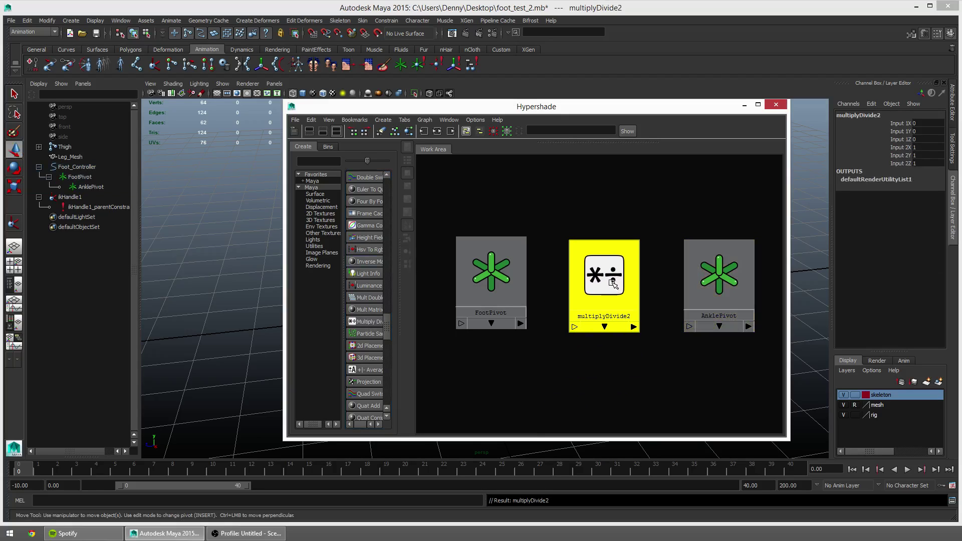
left_click_drag(895, 126, 897, 165)
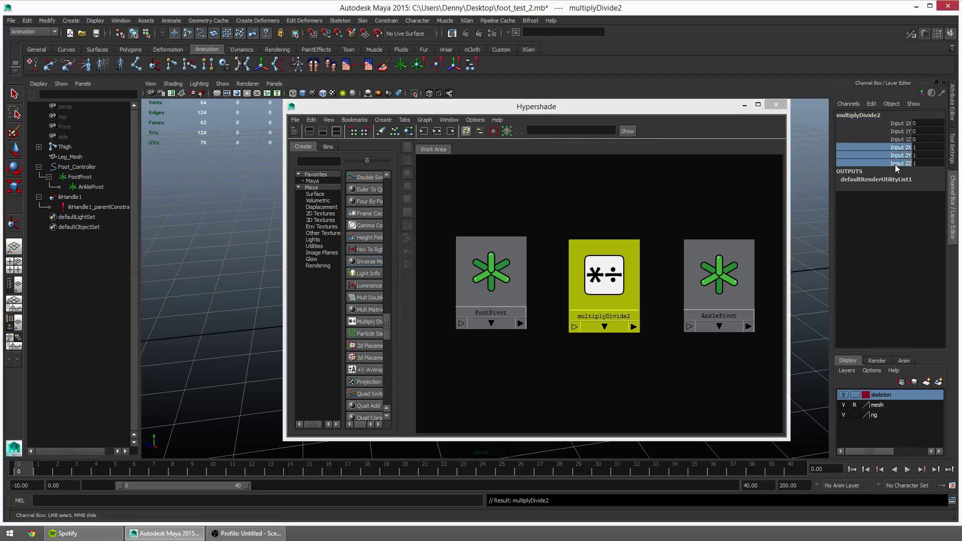
double_click(917, 147)
key("Tab")
type("-1")
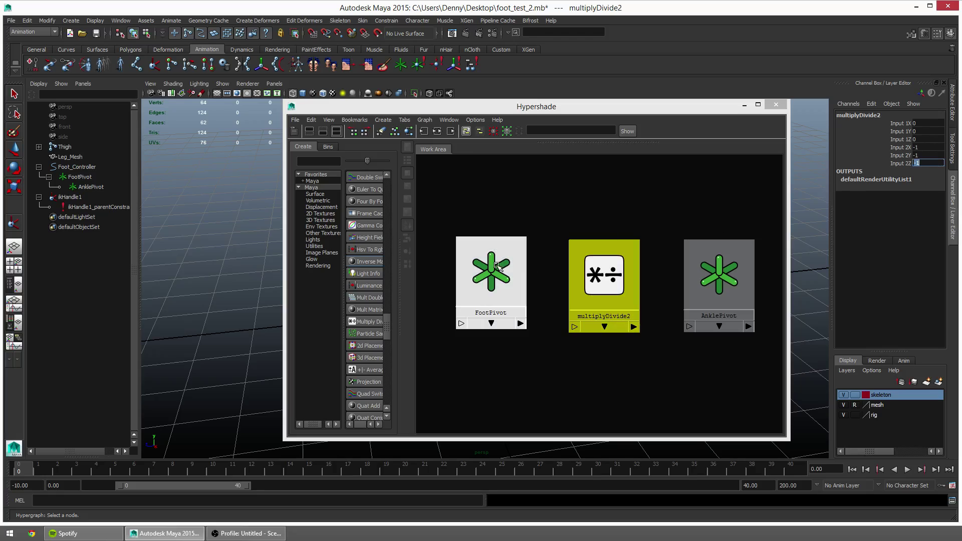
Open the Connection Editor with FootPivot loaded as the outputs and multiplyDivide2 as the inputs
left_click(516, 270)
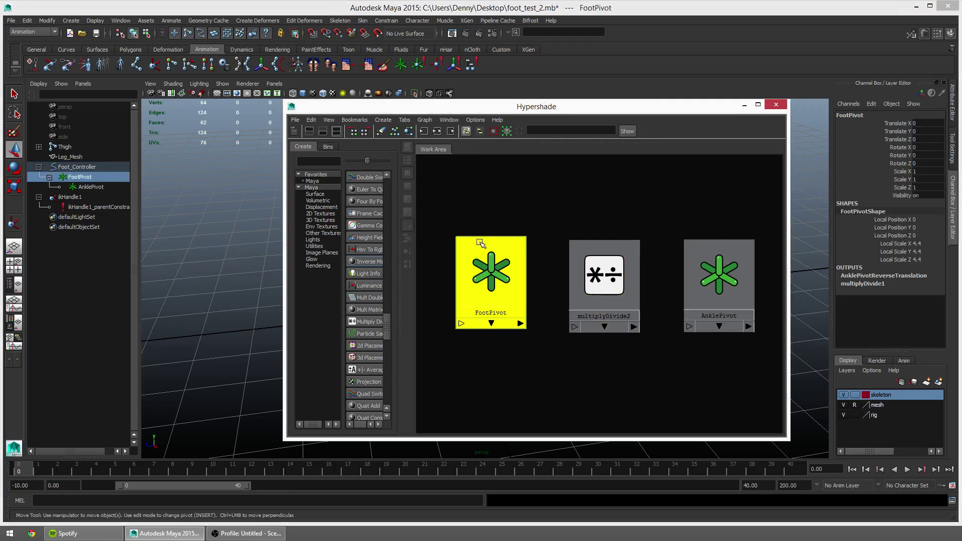
left_click(519, 324)
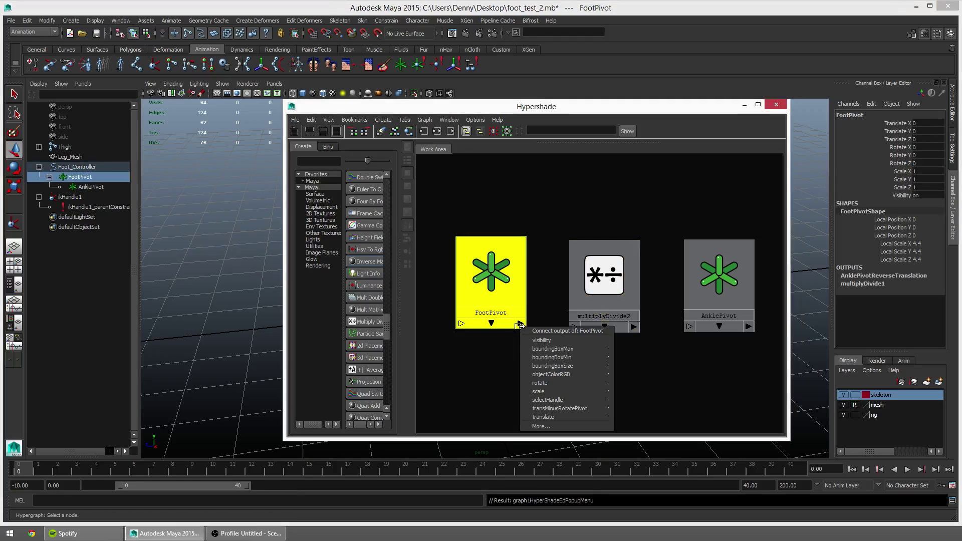
left_click(480, 340)
left_click(120, 20)
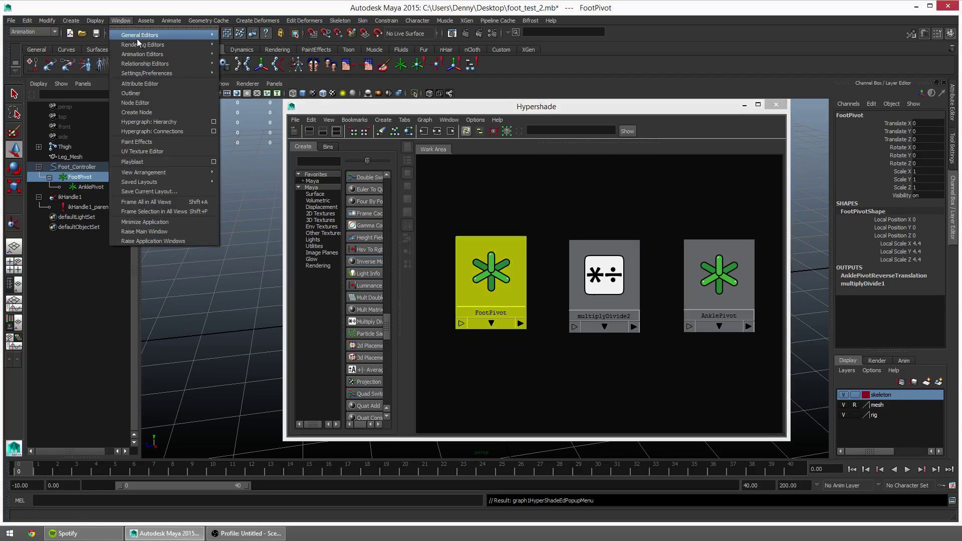
mouse_move(201, 35)
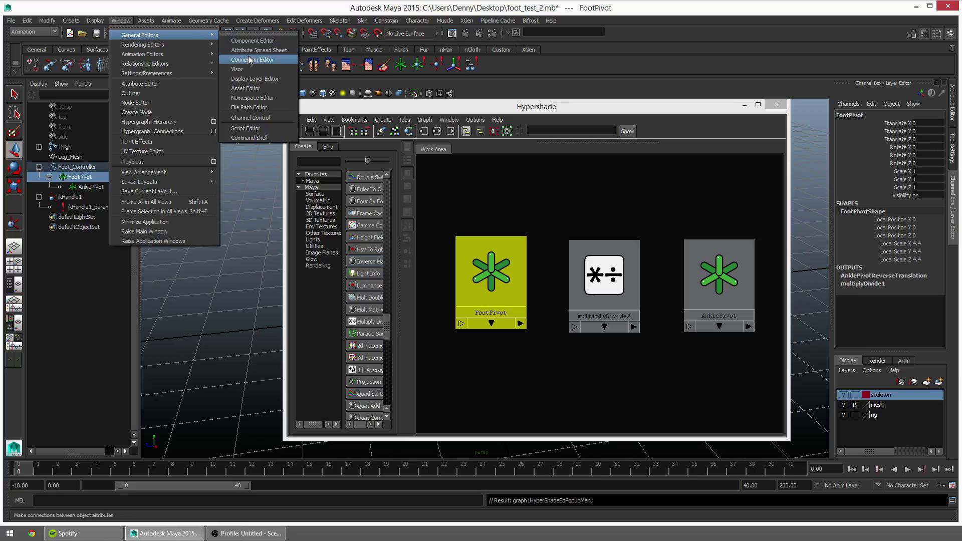
left_click(252, 59)
left_click_drag(679, 89, 228, 121)
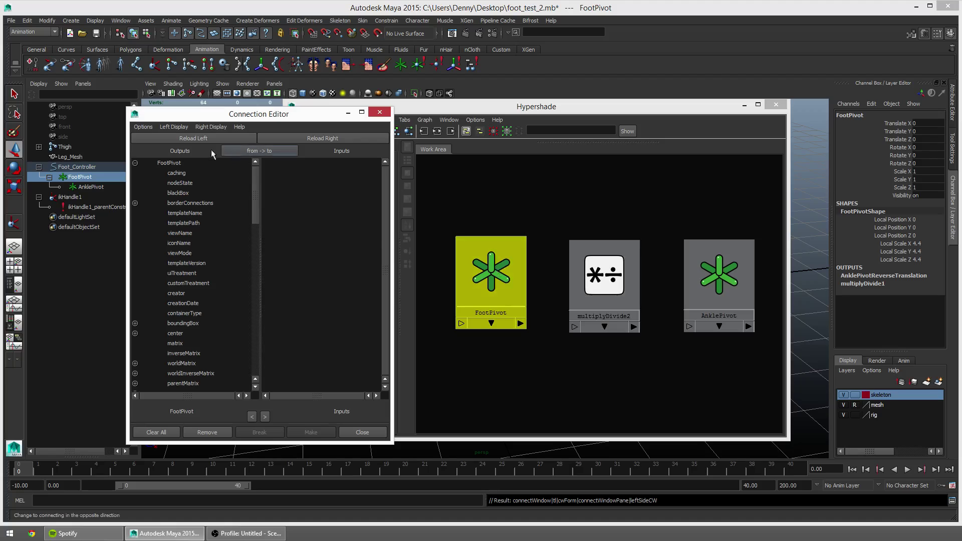
left_click(597, 281)
left_click(272, 137)
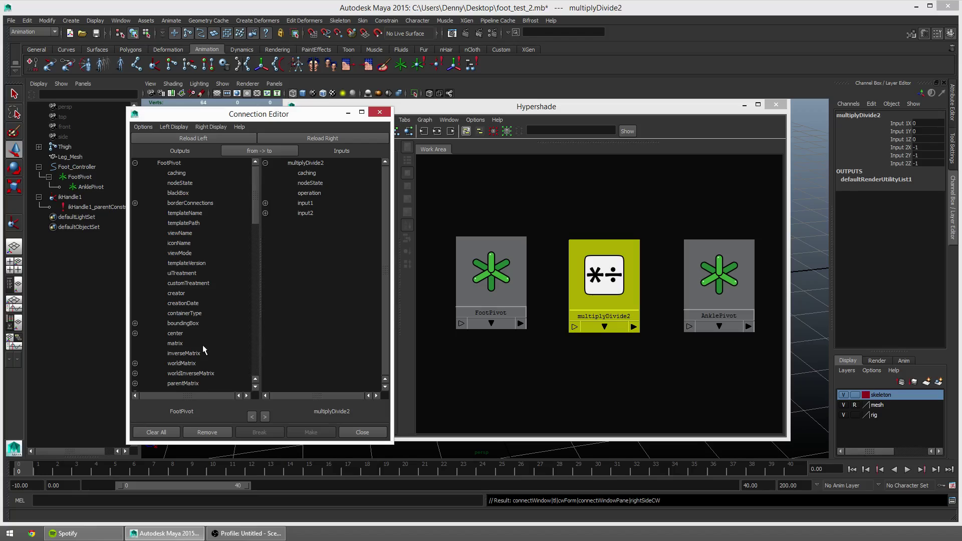
Connect FootPivot's translate output to input1 of multiplyDivide2
scroll(202, 345, "down", 15)
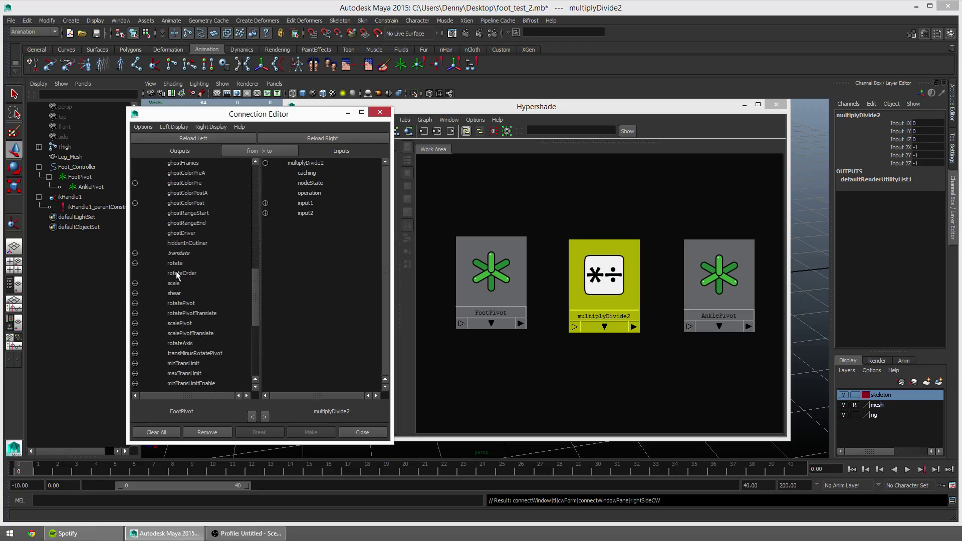
left_click(188, 253)
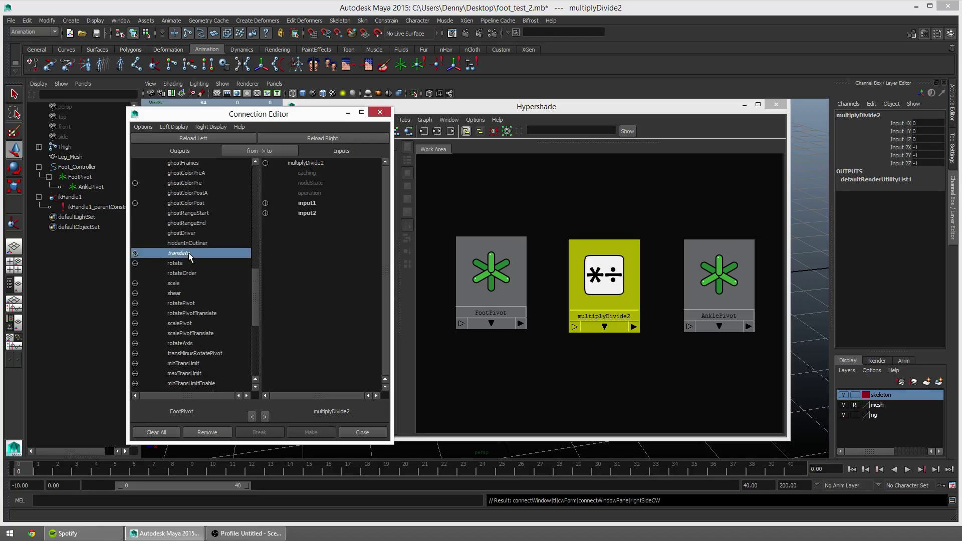
left_click(306, 206)
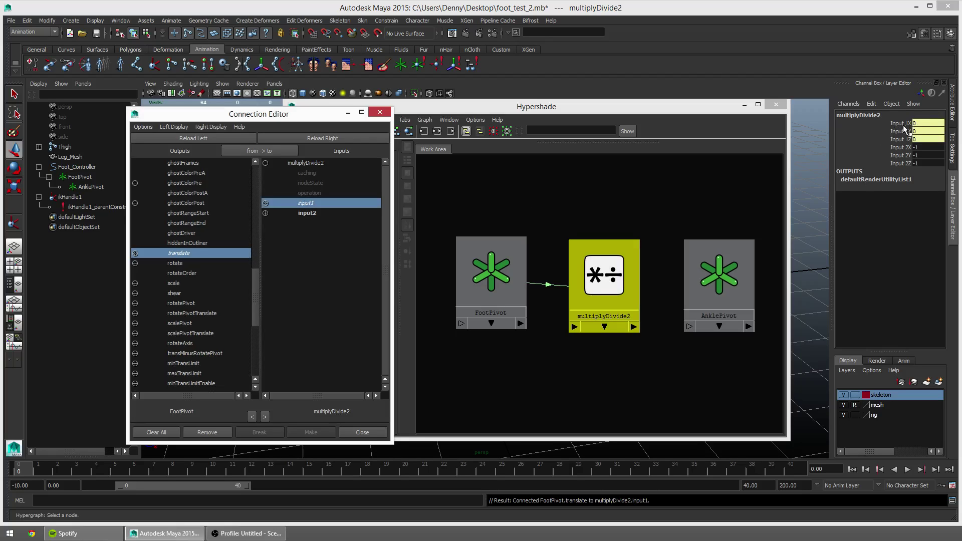
Uncover the leg behind the windows, move FootPivot about 19.2 along Z and check multiplyDivide2's inputs
left_click_drag(539, 111, 552, 415)
left_click_drag(292, 118, 125, 254)
left_click_drag(398, 262, 420, 279, "alt")
left_click(557, 266)
left_click_drag(471, 407, 482, 287)
left_click(631, 477)
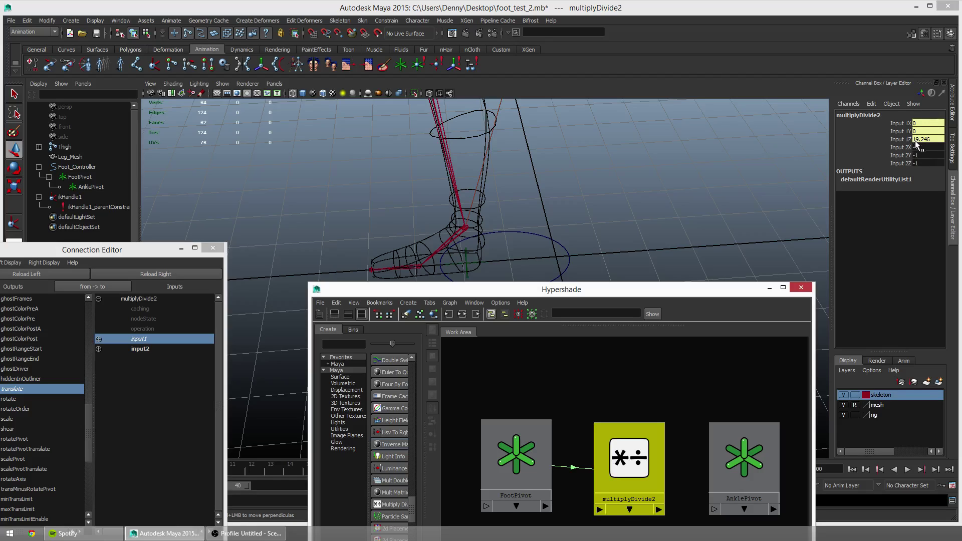
Load multiplyDivide2 as the outputs and AnklePivot as the inputs in the Connection Editor
left_click_drag(587, 291, 651, 99)
left_click_drag(153, 253, 372, 132)
left_click(253, 152)
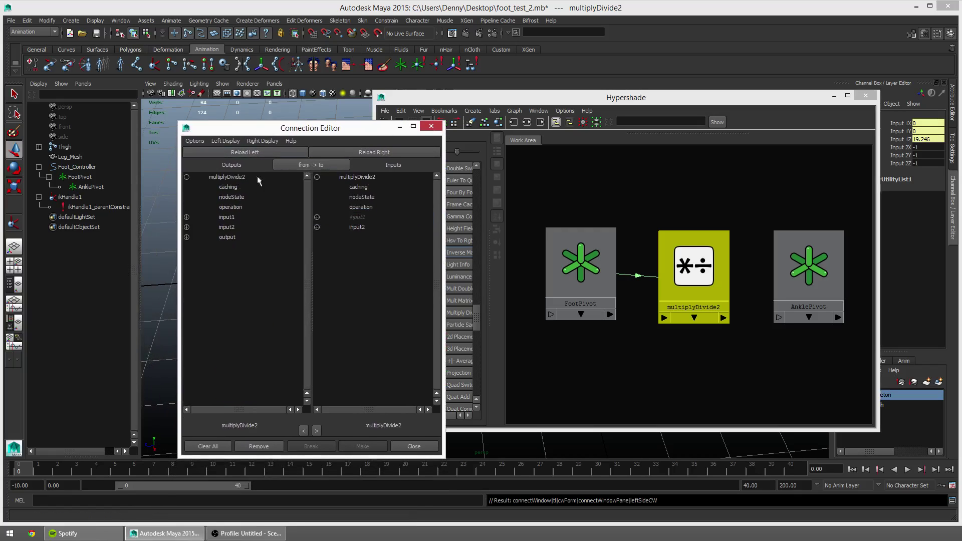
left_click(809, 266)
left_click(347, 151)
left_click(347, 151)
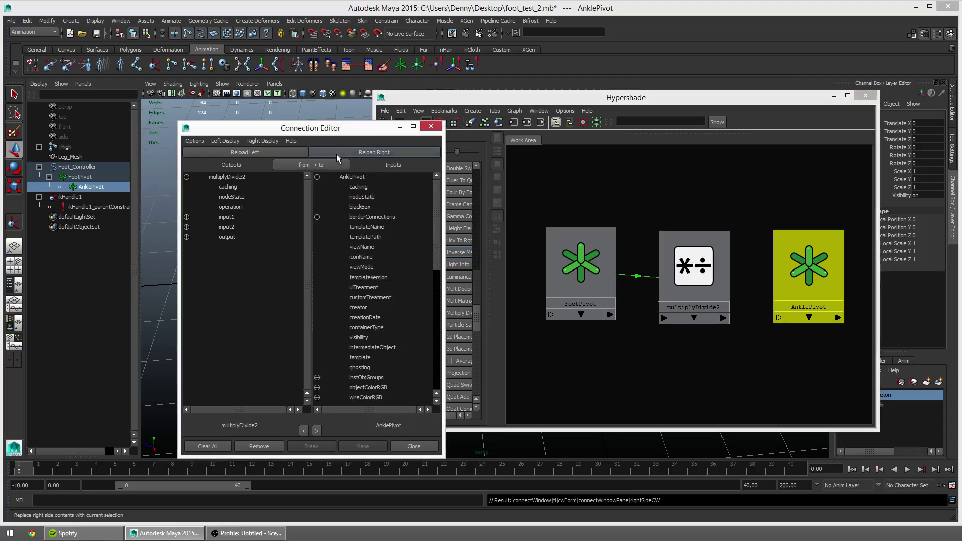
Connect the output of multiplyDivide2 to AnklePivot's translate
left_click(227, 237)
scroll(385, 256, "down", 8)
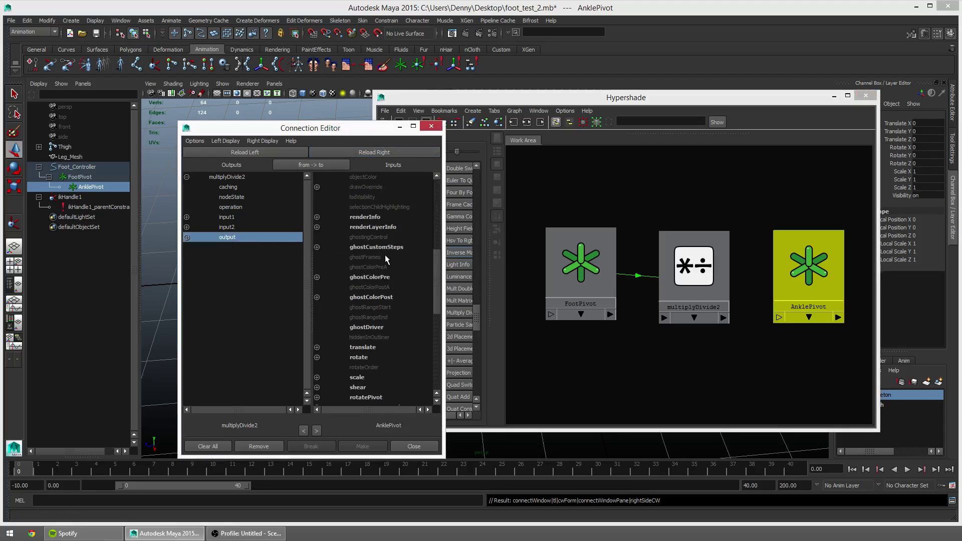
left_click_drag(512, 98, 577, 345)
left_click_drag(301, 128, 207, 155)
scroll(287, 283, "down", 5)
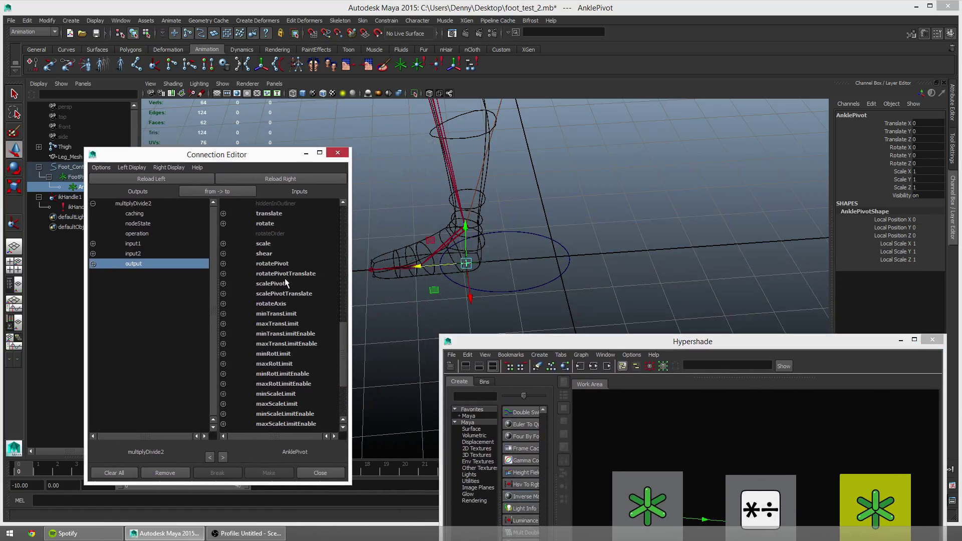
left_click(270, 214)
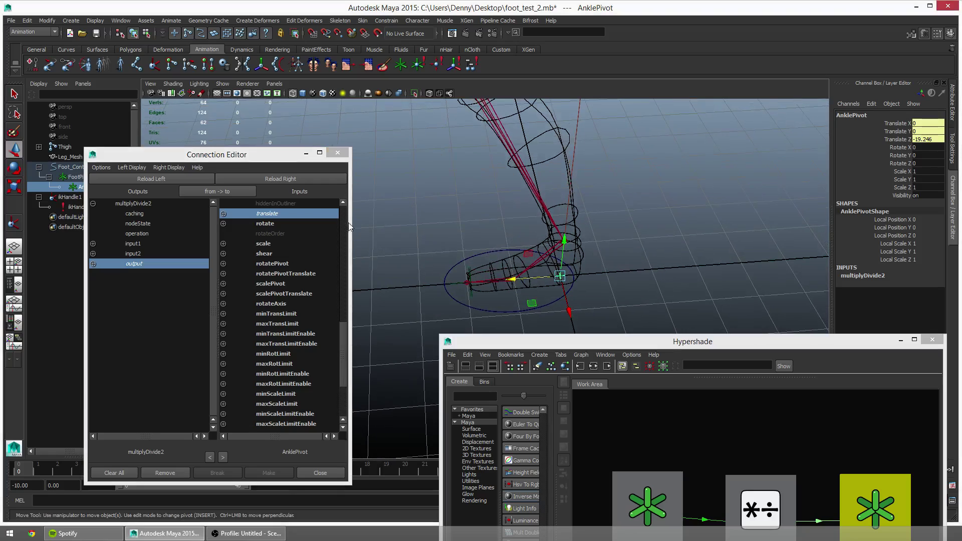
Close the Connection Editor, review the connected node graph and close the Hypershade
left_click(337, 152)
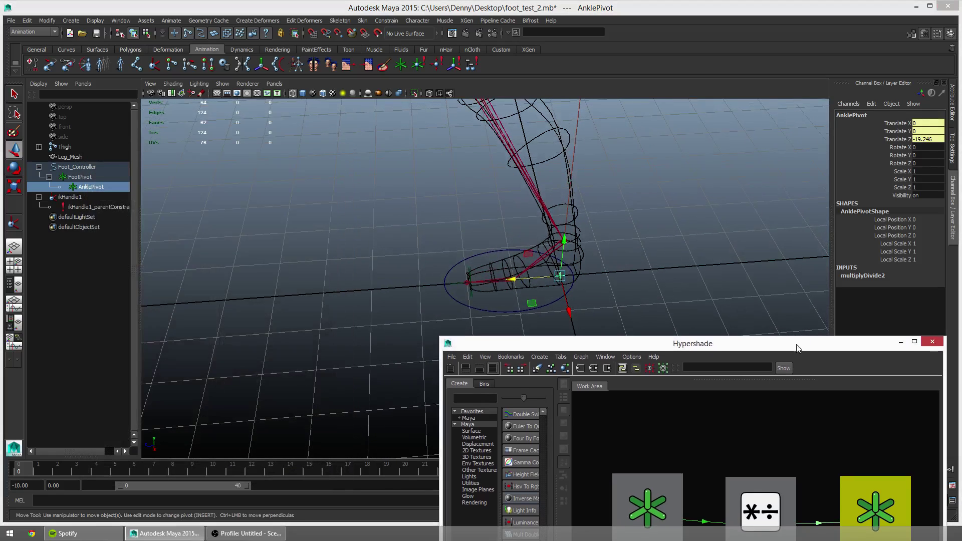
left_click_drag(795, 344, 581, 153)
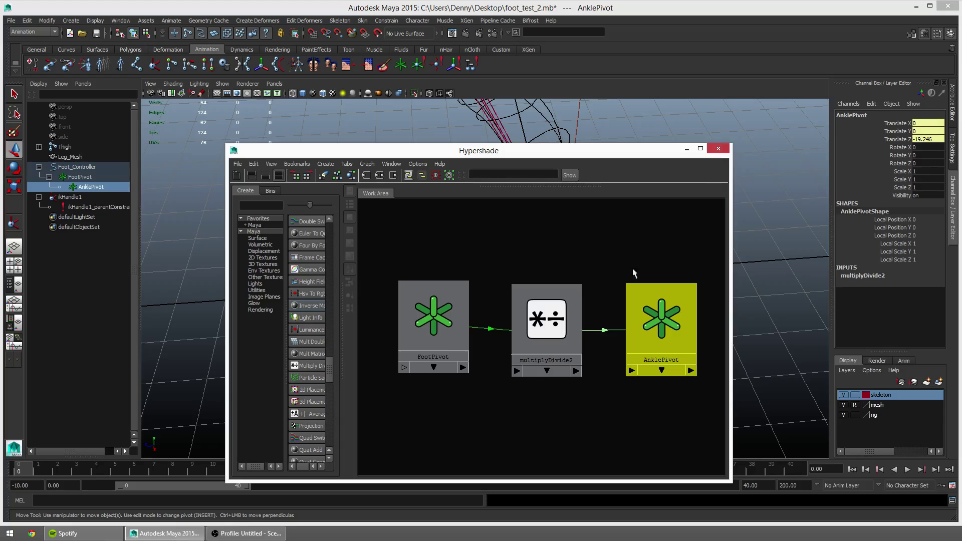
left_click(551, 301)
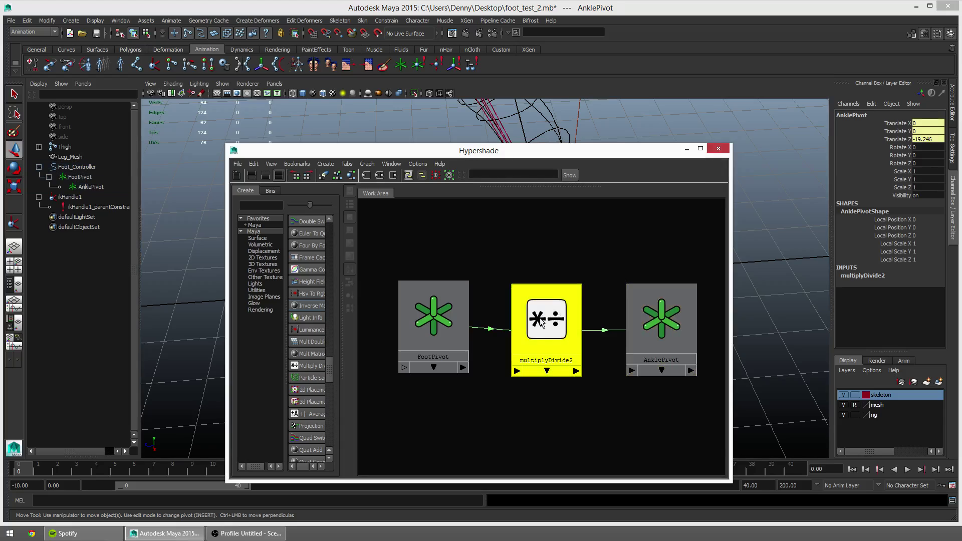
left_click(719, 149)
Try moving FootPivot around the foot to test the inverse translation, and undo the pivot's moves
left_click_drag(453, 322, 542, 351, "alt")
left_click(450, 328)
left_click_drag(427, 321, 540, 329)
middle_click_drag(539, 329, 463, 353)
left_click_drag(464, 353, 474, 294)
key("e")
key("ctrl+z")
key("w")
key("e")
key("ctrl+z")
key("ctrl+z")
key("ctrl+z")
key("ctrl+z")
key("ctrl+z")
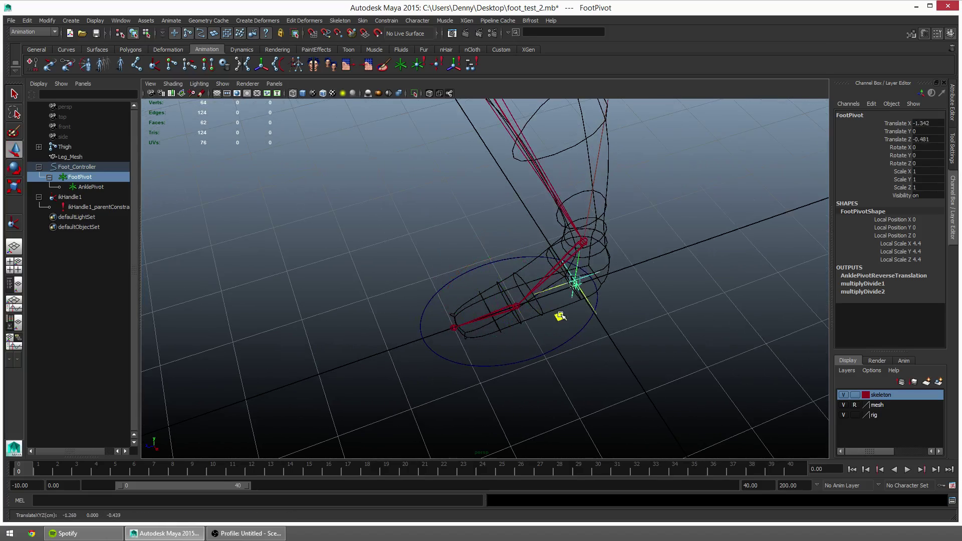
Move FootPivot slightly across the ground plane in X and Z and undo the move
left_click_drag(570, 297, 563, 314)
key("ctrl+z")
key("ctrl+z")
Rotate Foot_Controller around the pivot at the heel and undo the rotation
left_click_drag(595, 341, 503, 320, "alt")
right_click_drag(503, 321, 612, 345, "alt")
left_click_drag(611, 346, 431, 307, "alt")
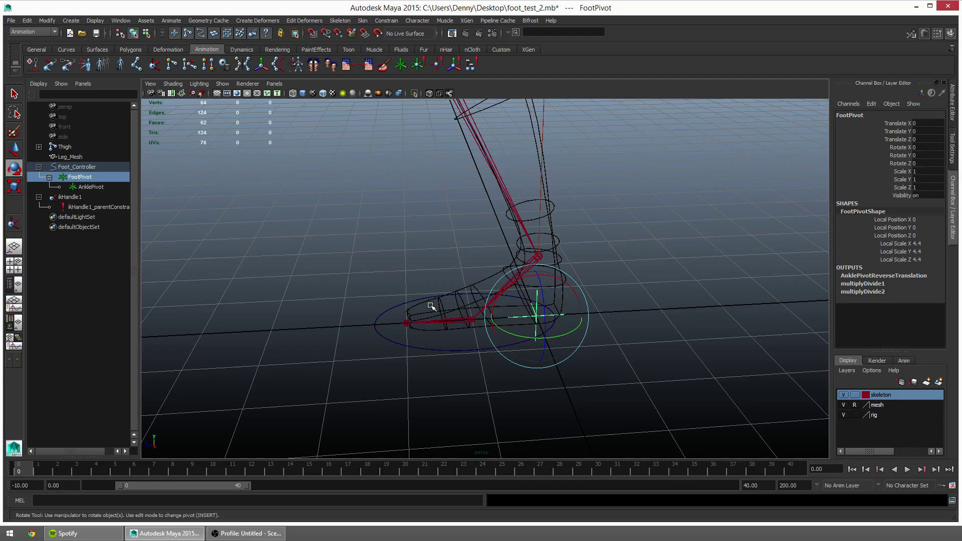
left_click(403, 305)
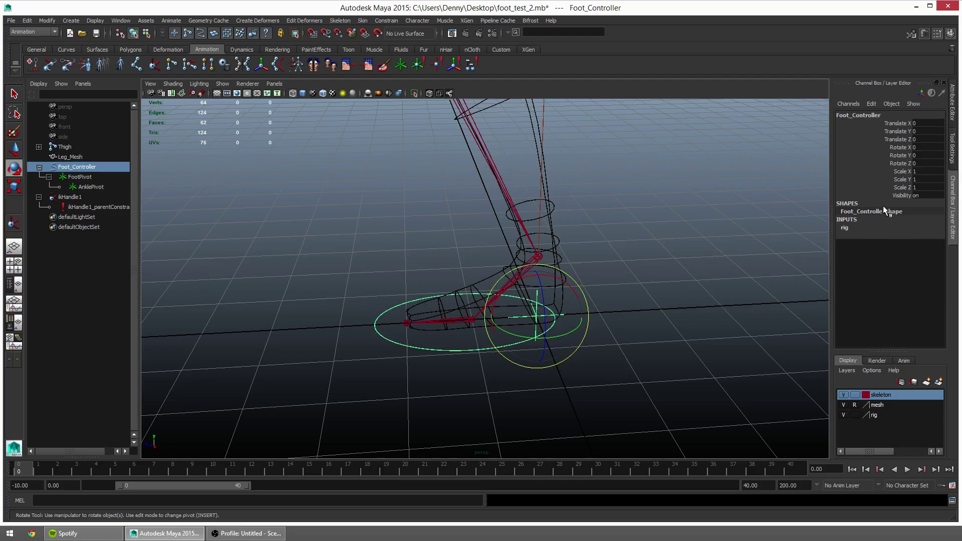
middle_click_drag(572, 251, 620, 287, "alt")
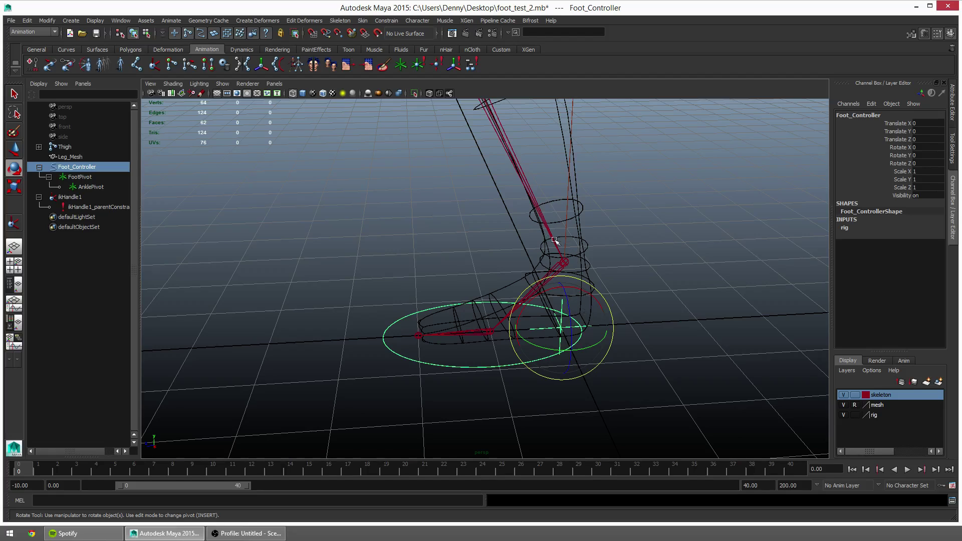
left_click_drag(525, 304, 553, 299)
key("ctrl+z")
Move FootPivot about 10.15 along Z to the ball of the foot
key("q")
left_click(560, 341)
key("w")
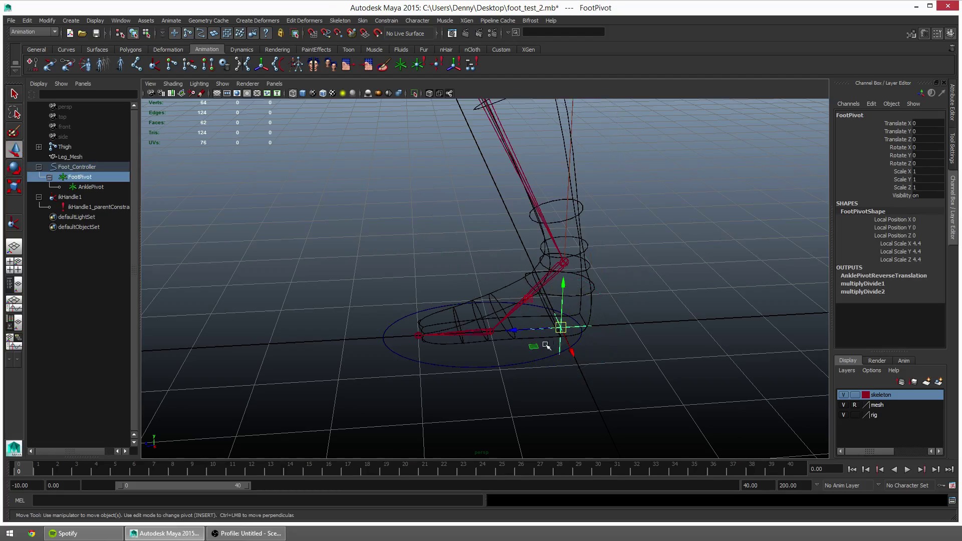
left_click_drag(514, 332, 461, 356)
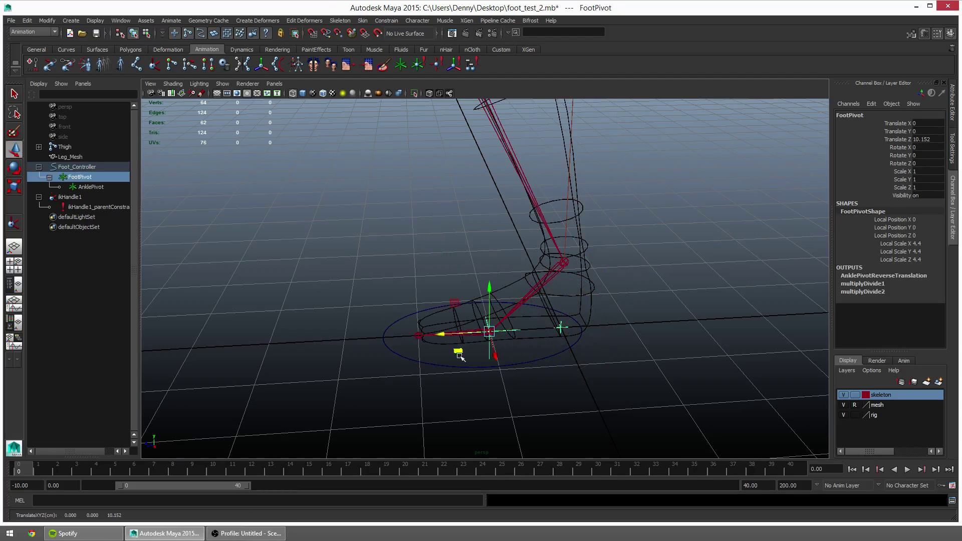
Rotate Foot_Controller about 39 degrees in X around the ball of the foot and undo the rotation
left_click(522, 364)
key("e")
left_click_drag(524, 304, 498, 289)
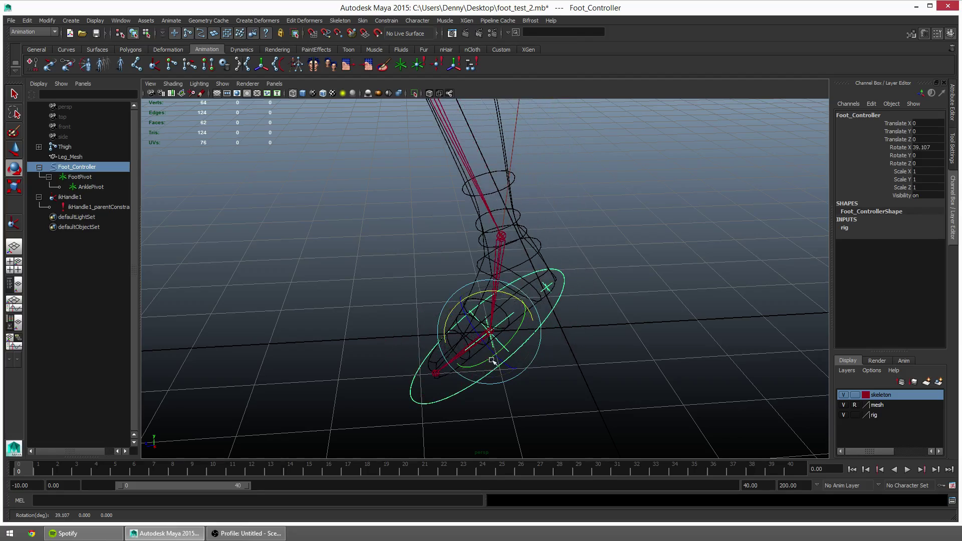
key("ctrl+z")
Move FootPivot about 19.95 along Z to the toe tip, testing the foot's tilt around it
key("q")
left_click(494, 339)
key("w")
left_click_drag(460, 348, 437, 347)
key("ctrl+z")
key("w")
left_click_drag(536, 354, 504, 341)
mouse_move(445, 339)
left_mouse_down()
mouse_move(393, 378)
mouse_move(563, 377)
mouse_move(455, 341)
left_mouse_up()
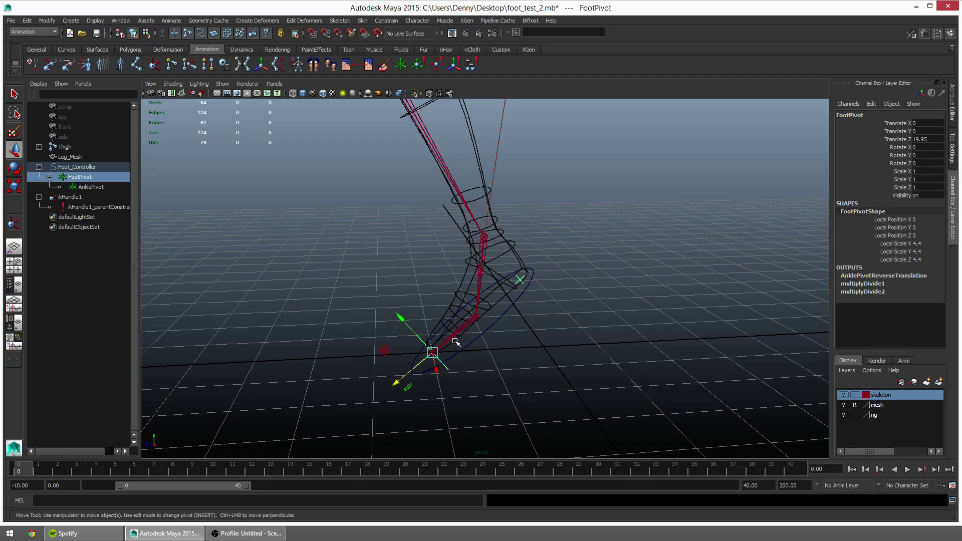
Undo the FootPivot move and the Foot_Controller rotation, returning the foot to its neutral pose
key("ctrl+z")
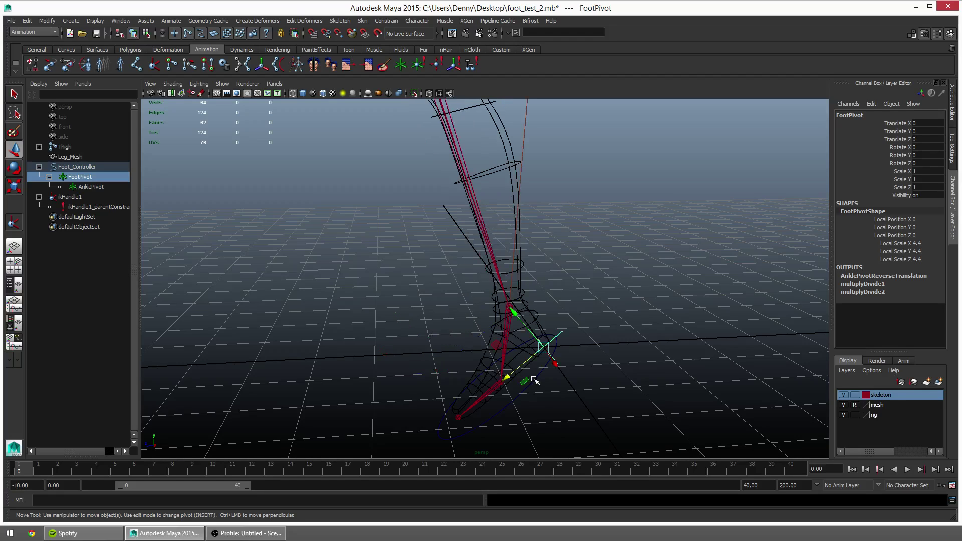
key("ctrl+z")
key("ctrl+z")
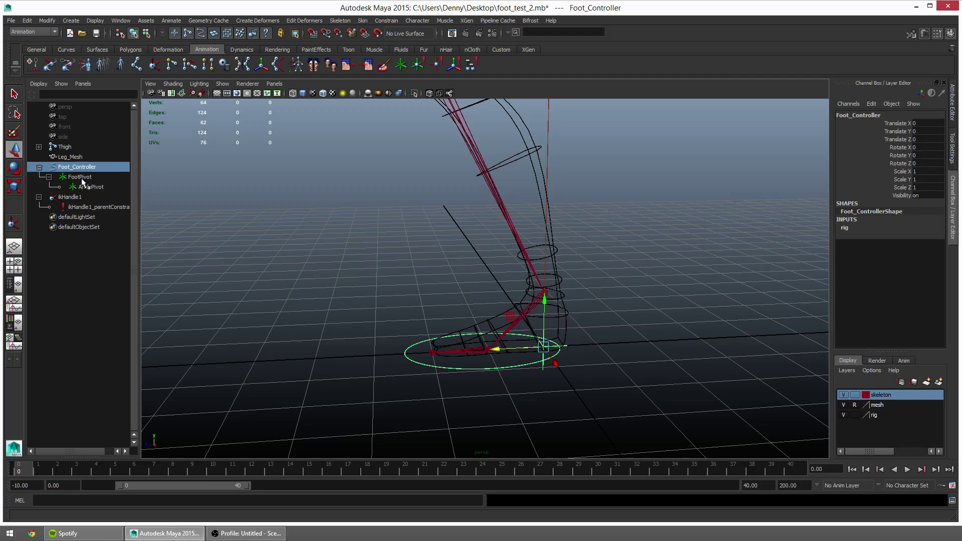
Select FootPivot in the hierarchy and view the foot from a low side angle
left_click_drag(381, 211, 475, 305, "alt")
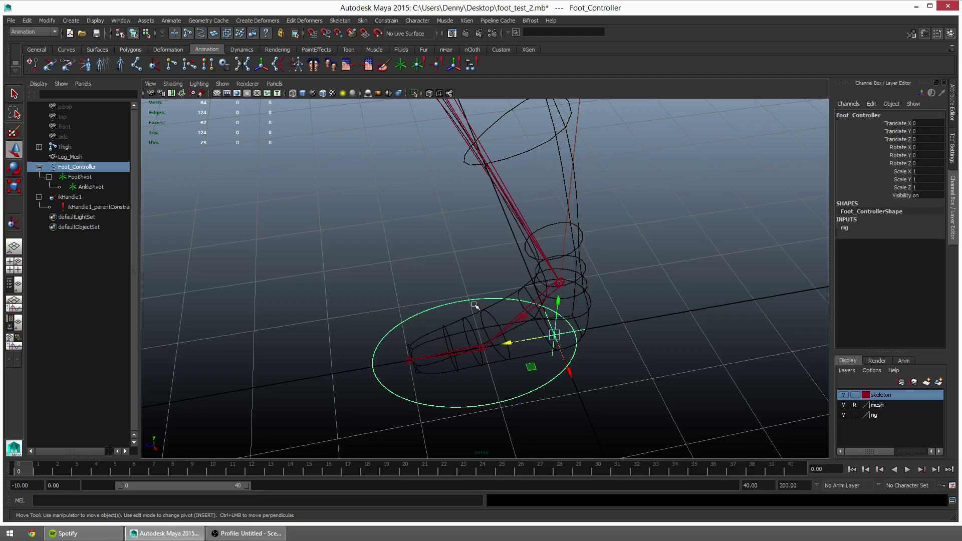
left_click(80, 177)
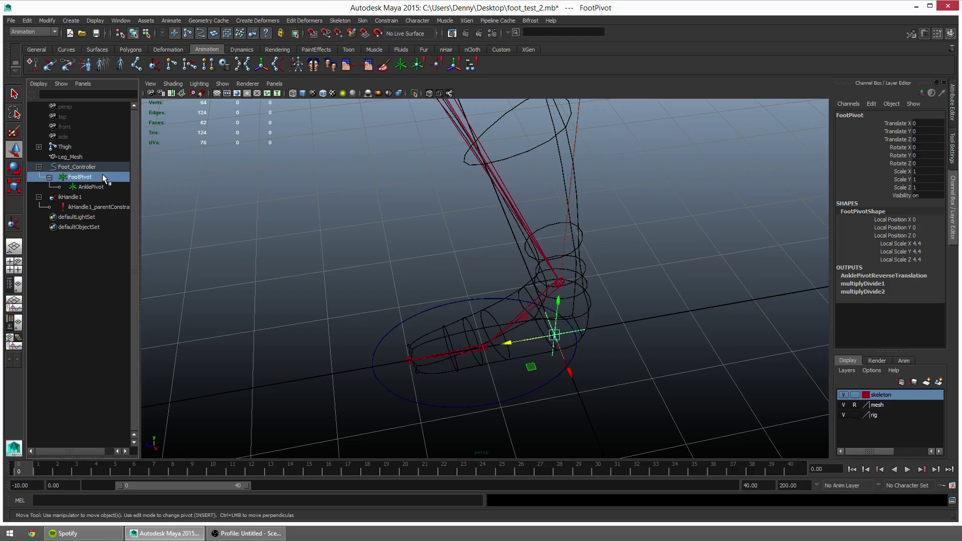
left_click_drag(506, 353, 535, 367, "alt")
left_click_drag(236, 206, 281, 224, "alt")
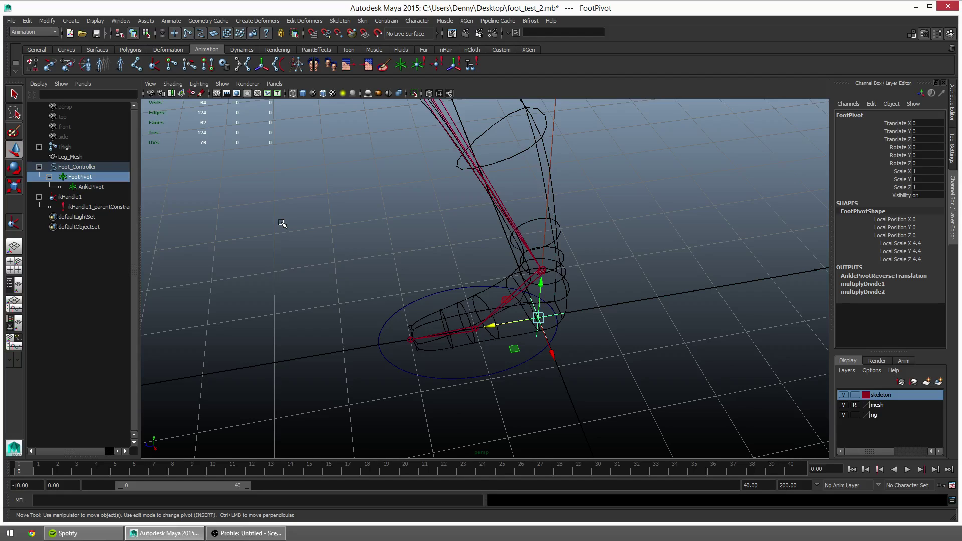
left_click_drag(436, 265, 545, 313, "alt")
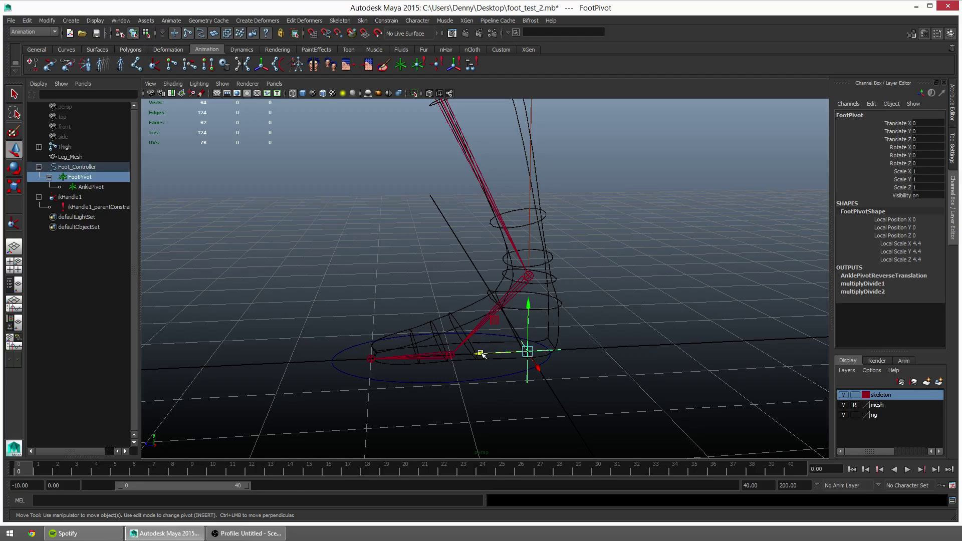
Move FootPivot about 2.3 backward along Z to the heel, test rotating Foot_Controller around it, and undo the rotation
left_click_drag(480, 354, 534, 320)
left_click(512, 380)
key("e")
scroll(440, 318, "down", 3)
mouse_move(440, 318)
left_mouse_down("alt")
mouse_move(356, 323)
mouse_move(399, 331)
mouse_move(451, 308)
left_mouse_up("alt")
key("ctrl+z")
Select FootPivot and move it up to the ankle joint, at Translate Y 10 and Translate Z 0
key("q")
left_click(530, 326)
left_click(527, 331)
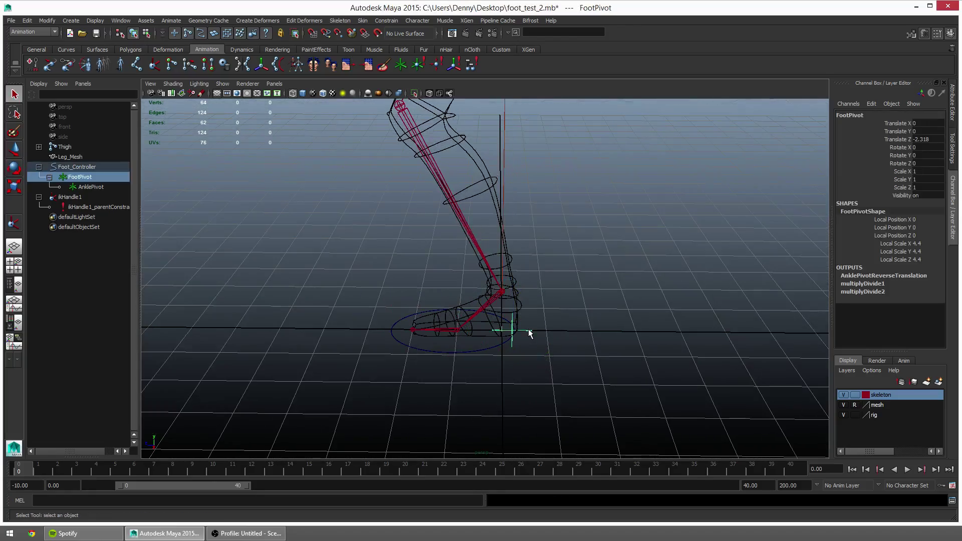
key("w")
left_click_drag(513, 331, 507, 292)
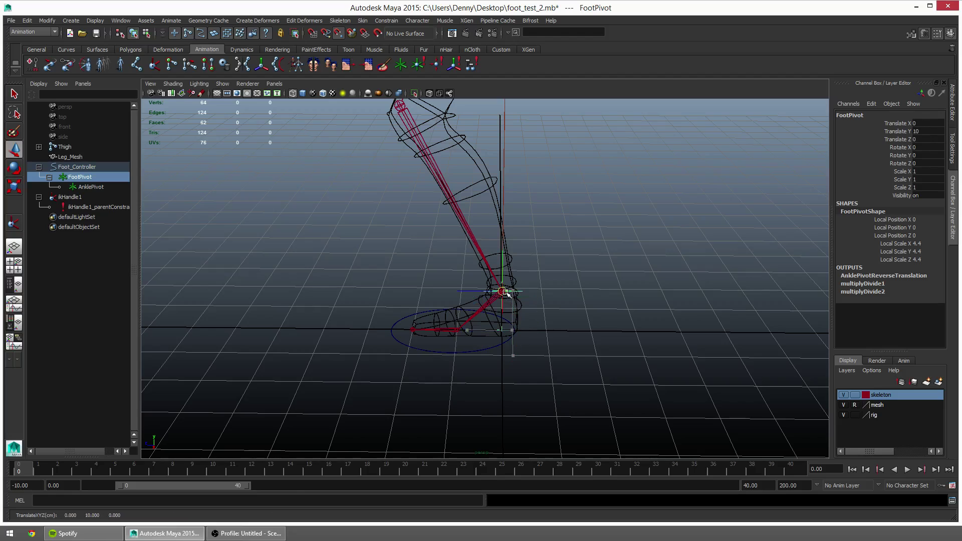
Select Foot_Controller, test rotating it around the ankle, and undo the rotation
left_click_drag(507, 350, 537, 342, "alt")
left_click(512, 334)
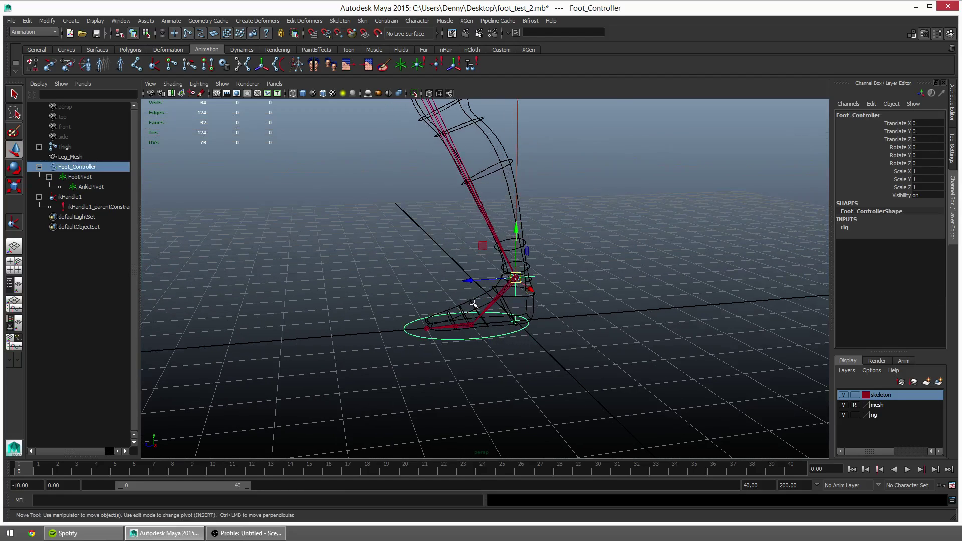
key("e")
left_click_drag(481, 248, 501, 215)
key("ctrl+z")
Move Foot_Controller to about -4.5, 14.1, 3.1, rotate it about 14.6 degrees in X, and undo both changes
key("w")
key("e")
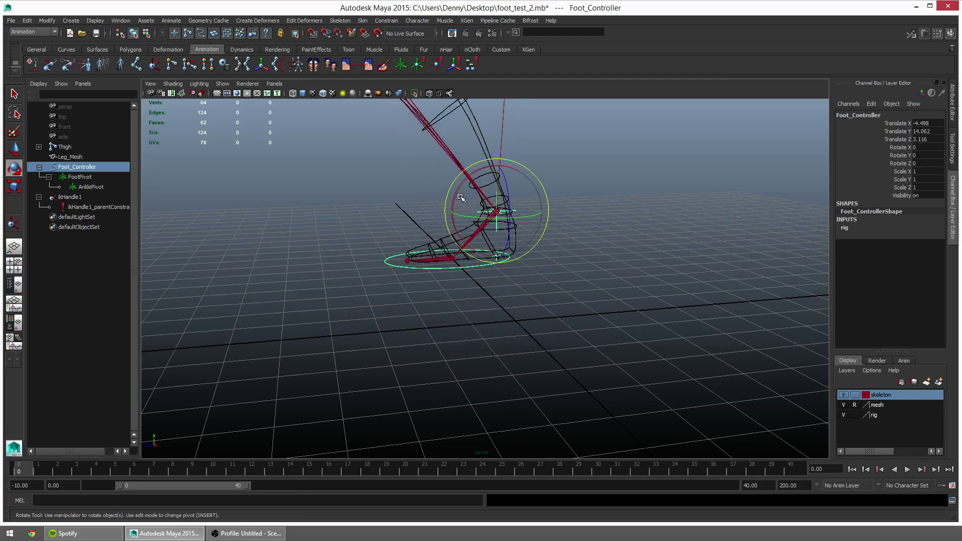
left_click_drag(460, 189, 463, 204)
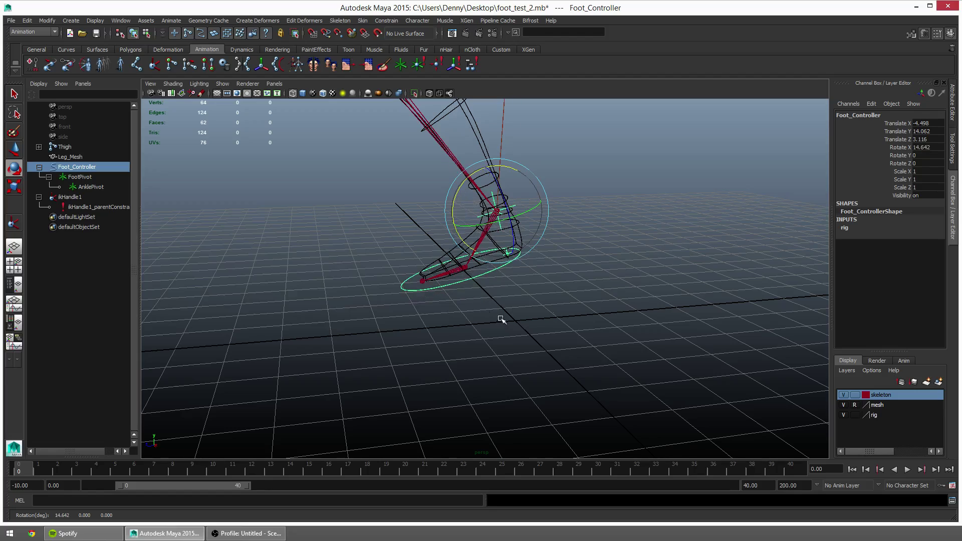
key("ctrl+z")
middle_click_drag(525, 315, 525, 317, "alt")
key("ctrl+z")
left_click_drag(526, 317, 496, 318, "alt")
right_click_drag(497, 317, 569, 368, "alt")
Move Foot_Controller freely in the YZ plane and undo the move
key("w")
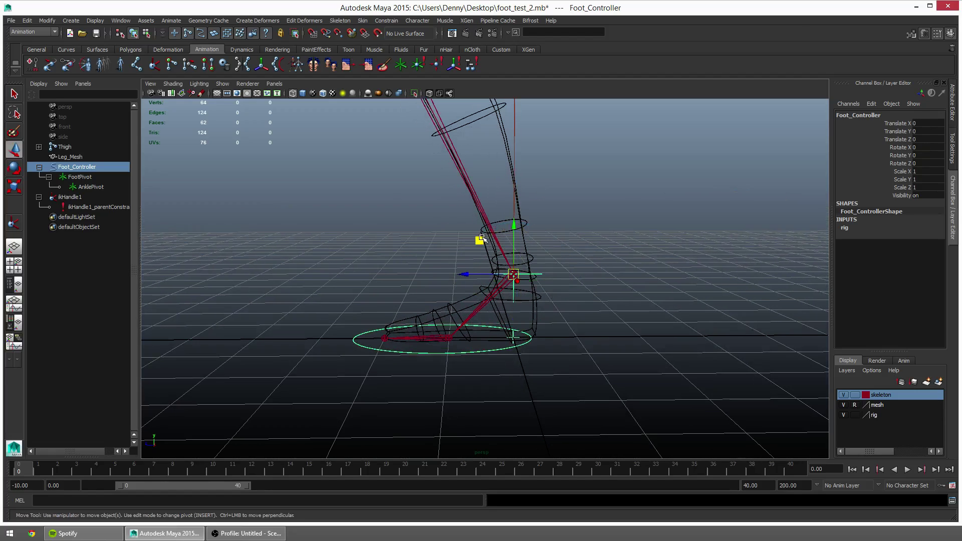
left_click_drag(482, 240, 493, 289)
key("ctrl+z")
key("ctrl+z")
Place FootPivot at the heel, rotate Foot_Controller around it, and undo the rotation
key("Down")
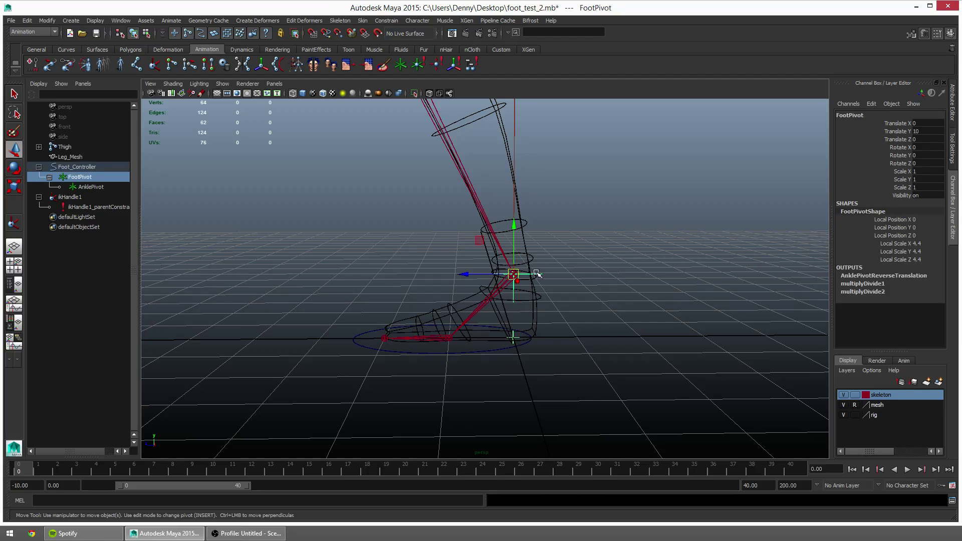
key("Up")
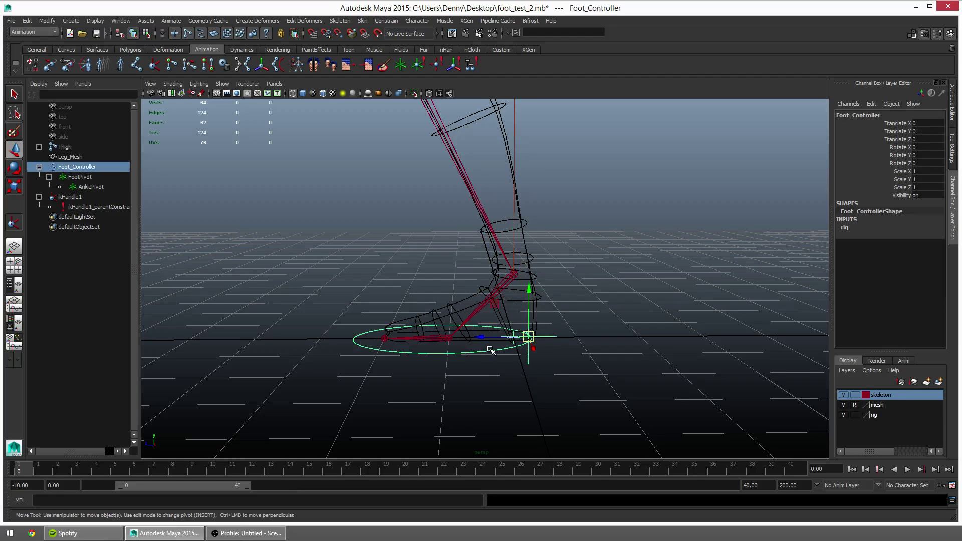
key("e")
left_click_drag(554, 314, 642, 321)
right_click_drag(642, 320, 496, 318, "alt")
left_click_drag(496, 318, 381, 326, "alt")
right_click_drag(381, 326, 630, 349, "alt")
key("ctrl+z")
left_click_drag(629, 349, 615, 332, "alt")
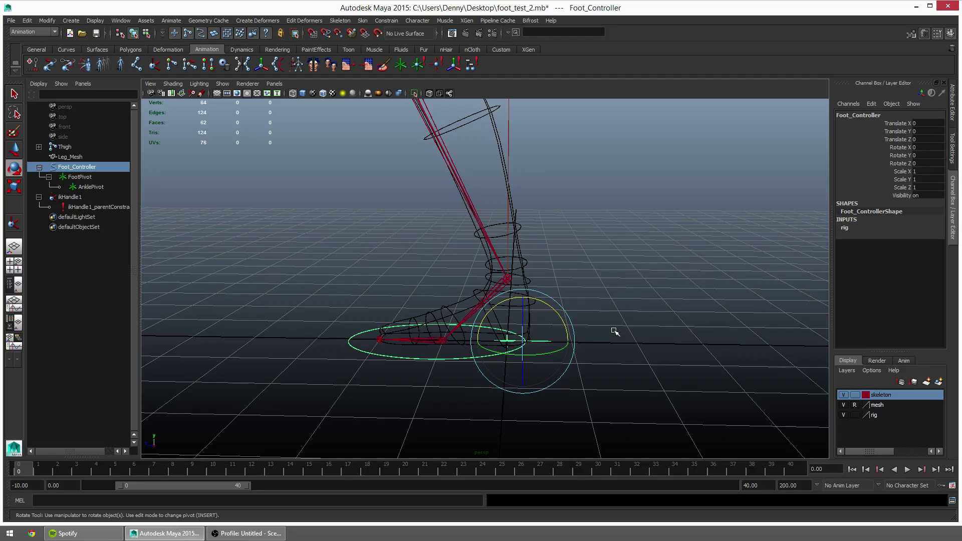
Reselect Foot_Controller, test its heel rotation, and move it to about 0.2, 0.9, 7.5 in X, Y and Z
left_click(621, 312)
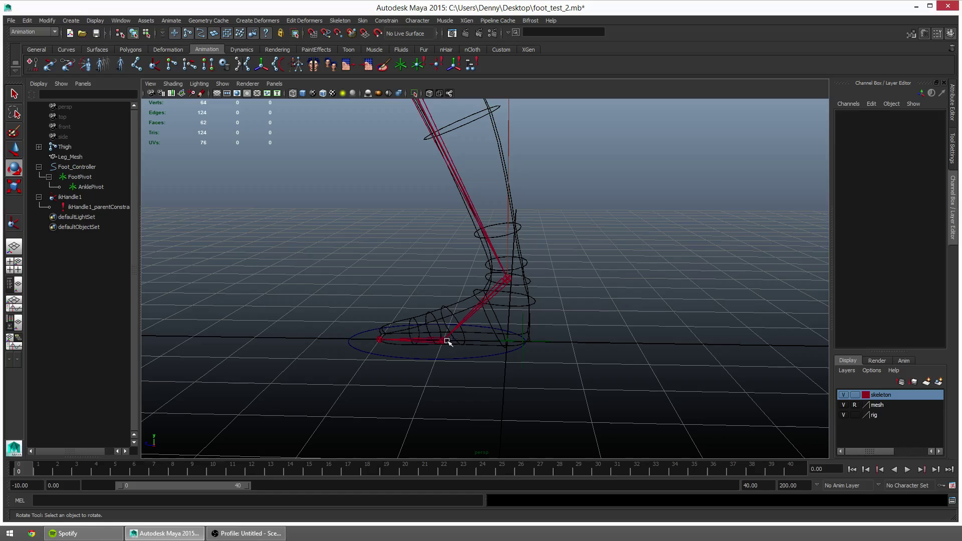
left_click(452, 359)
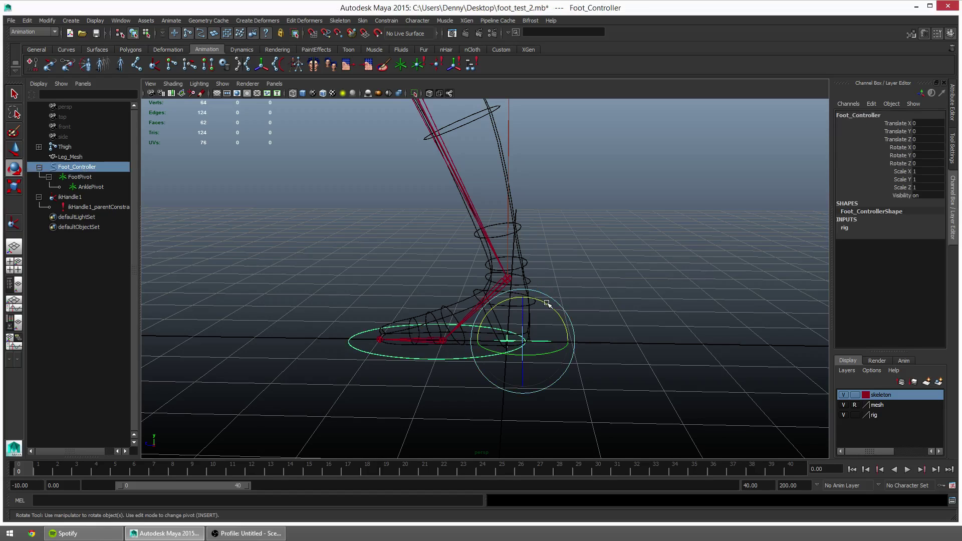
left_click_drag(547, 303, 581, 346)
key("w")
left_click_drag(523, 341, 474, 335)
left_click_drag(483, 341, 457, 349, "alt")
Select FootPivot on the tilted foot, try moving it, and undo the pivot move and the foot rotation
key("q")
left_click(500, 369)
key("w")
key("ctrl+z")
key("ctrl+z")
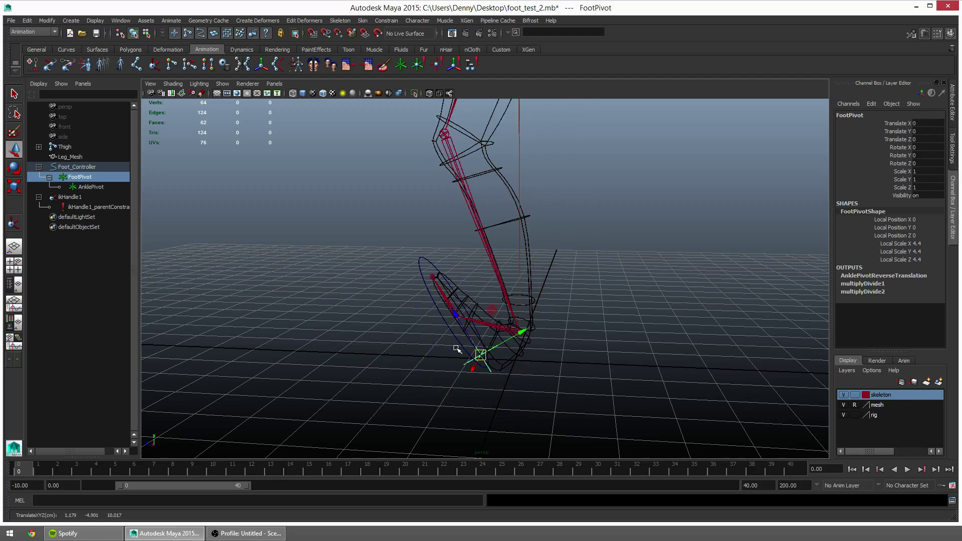
key("ctrl+z")
key("ctrl+z")
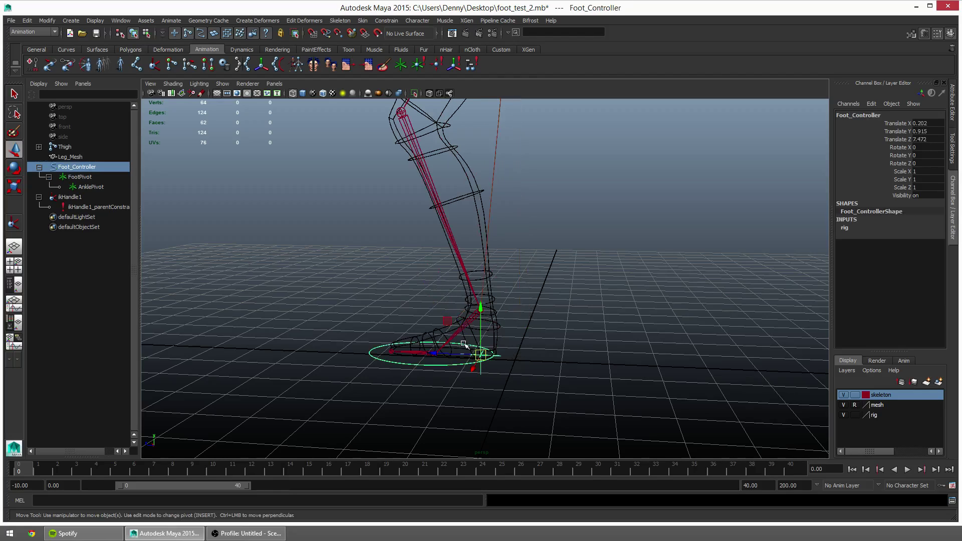
key("ctrl+z")
key("ctrl+z")
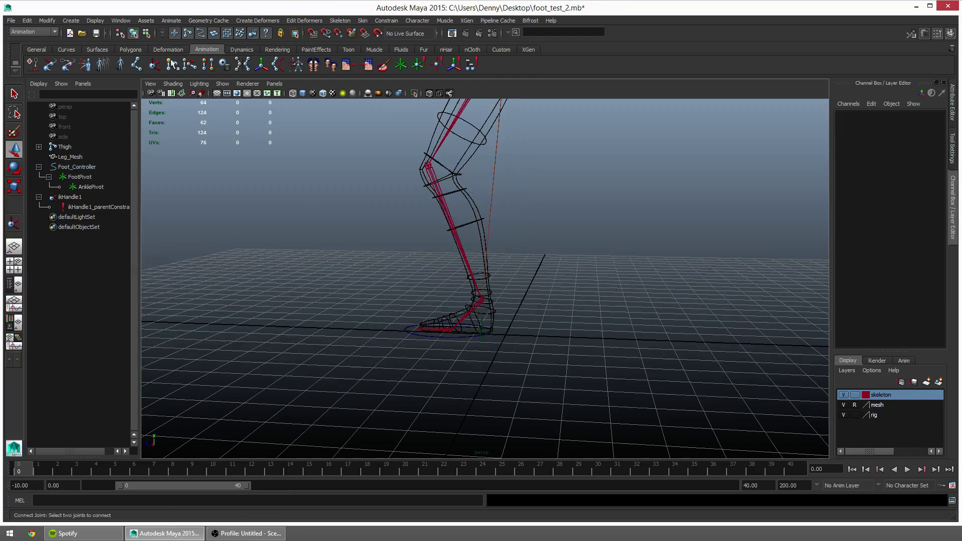
Create a polygon plane scaled to about 40, tilted about -49.5 degrees in X, place it as a slope before the foot, and shade the view
left_click(134, 50)
left_click(102, 65)
key("r")
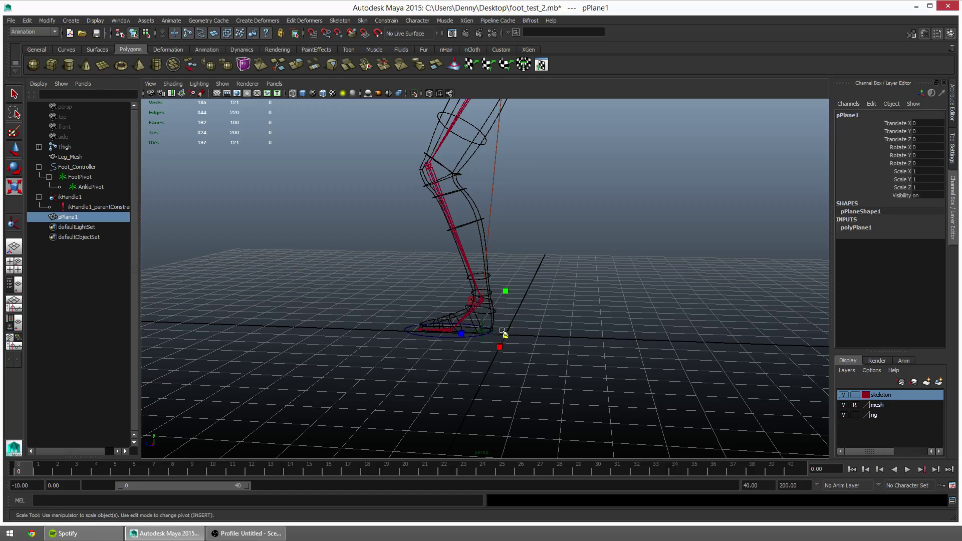
mouse_move(505, 336)
left_mouse_down()
mouse_move(555, 340)
mouse_move(551, 303)
mouse_move(559, 336)
left_mouse_up()
key("e")
key("w")
left_click_drag(560, 336, 532, 340, "alt")
mouse_move(499, 334)
left_mouse_down()
mouse_move(481, 339)
mouse_move(424, 296)
mouse_move(593, 370)
mouse_move(642, 376)
mouse_move(522, 361)
left_mouse_up()
key("5")
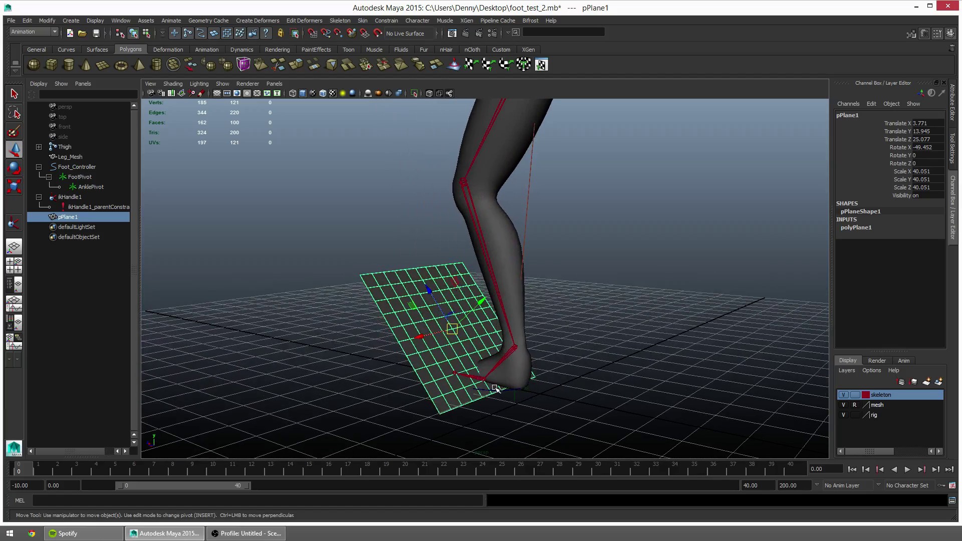
Rotate Foot_Controller about -48 degrees in X and lift it to about 5.9 in Y to match the slope
left_click(495, 389)
left_click_drag(529, 405, 534, 377, "alt")
key("e")
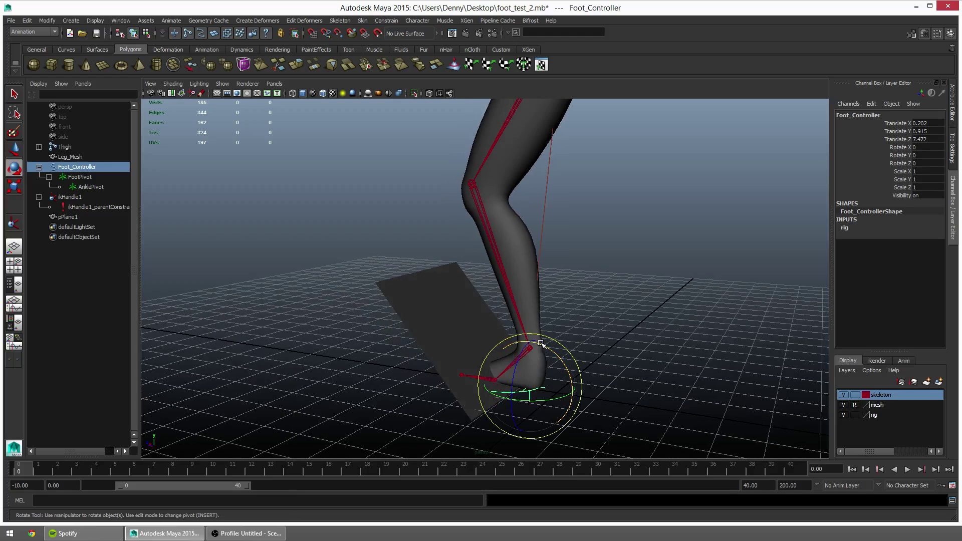
left_click_drag(541, 344, 507, 318)
key("w")
key("e")
key("w")
Select FootPivot on the sloped foot, try moving it, and undo the move
key("q")
left_click(545, 364)
key("w")
key("ctrl+z")
Delete the sloped plane and return Foot_Controller to zero translation and rotation
middle_click_drag(572, 391, 570, 361, "alt")
left_click(489, 356)
key("Delete")
left_click_drag(471, 341, 626, 393, "alt")
left_click(561, 322)
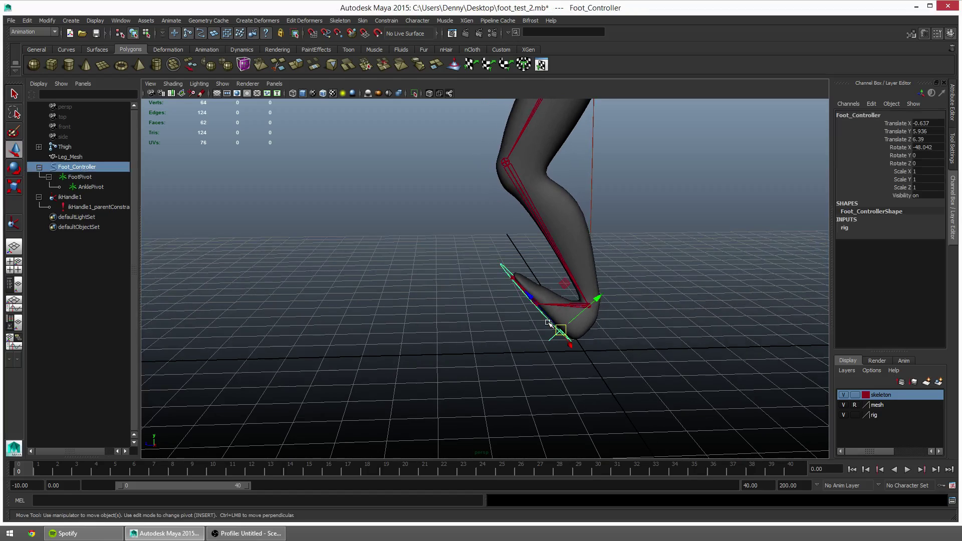
left_click_drag(556, 326, 622, 381, "alt")
right_click_drag(621, 381, 501, 310, "alt")
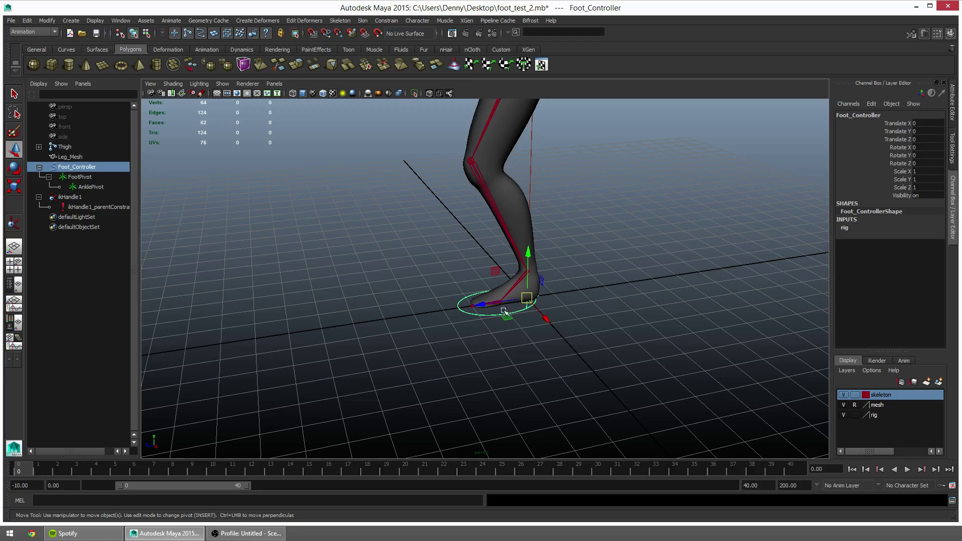
Select FootPivot and move it to about 18.95 along Z, at the tip of the toes
key("q")
left_click(523, 307)
key("e")
key("w")
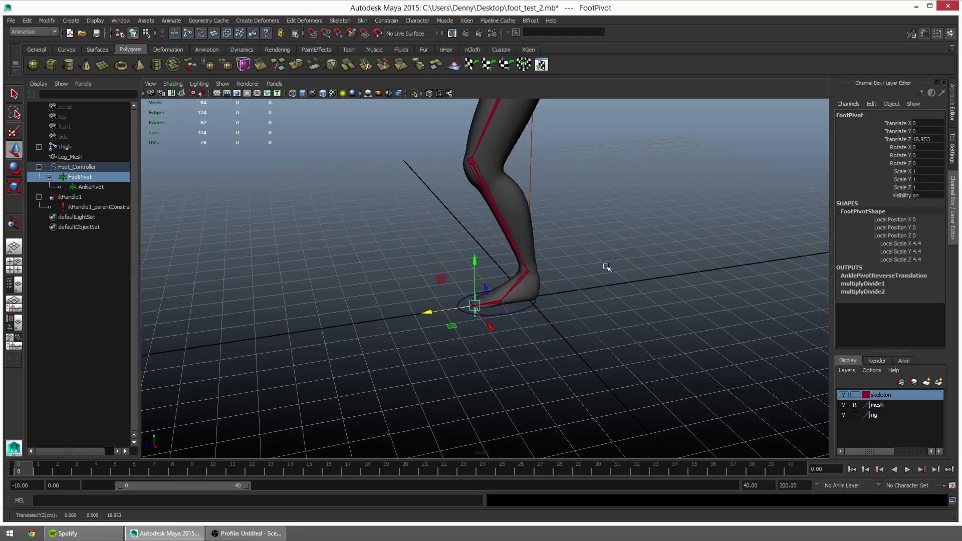
Select Foot_Controller and rotate it around the toe tip
left_click_drag(621, 279, 526, 304, "alt")
left_click(530, 305)
key("e")
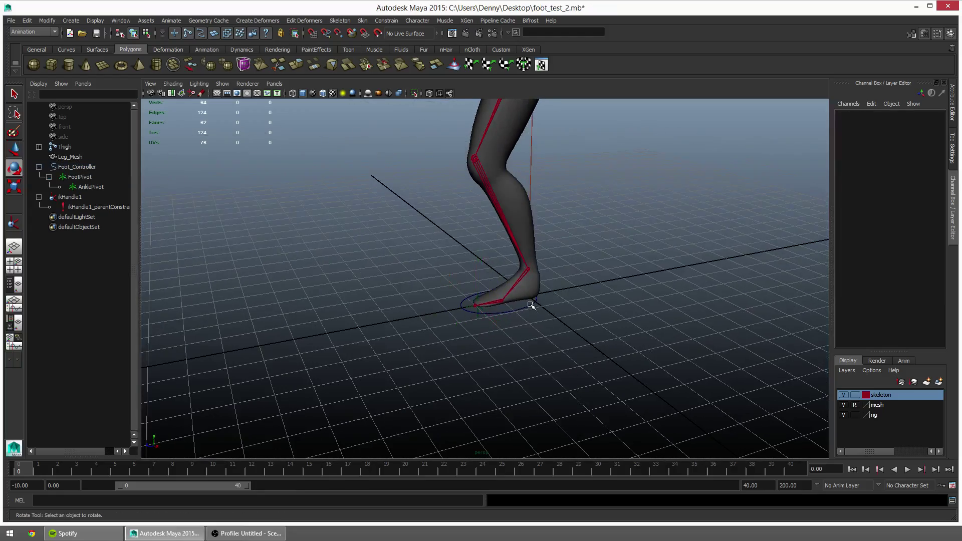
left_click(530, 304)
left_click_drag(477, 280, 403, 277)
Try moving FootPivot while the foot is tilted, and undo the changes back to the neutral pose
key("q")
left_click(471, 312)
left_click(470, 313)
key("w")
key("ctrl+z")
left_click(529, 325)
left_click(535, 314)
key("ctrl+z")
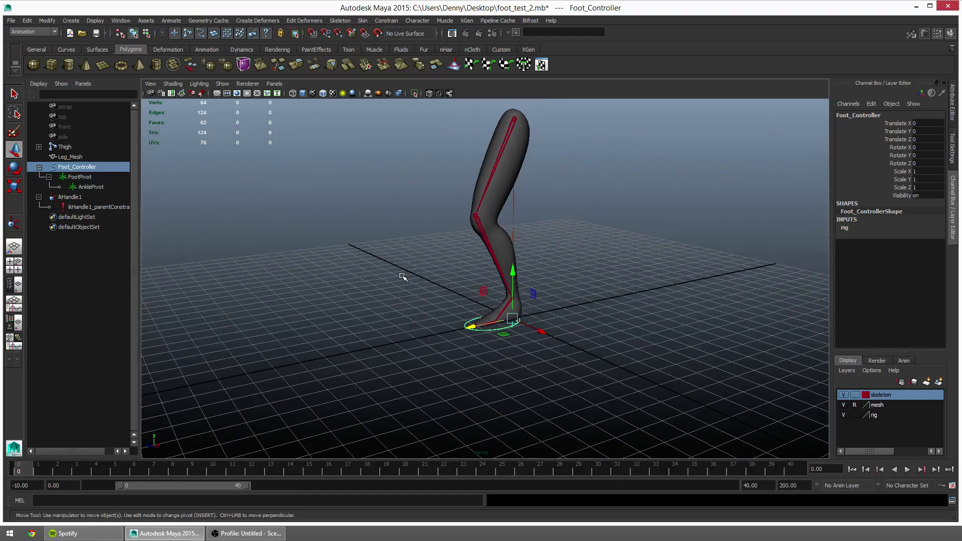
Create a polygon plane scaled to about 56.5 under the foot and parent Foot_Controller to it
middle_click_drag(343, 266, 334, 242, "alt")
scroll(355, 243, "up", 4)
left_click(62, 167)
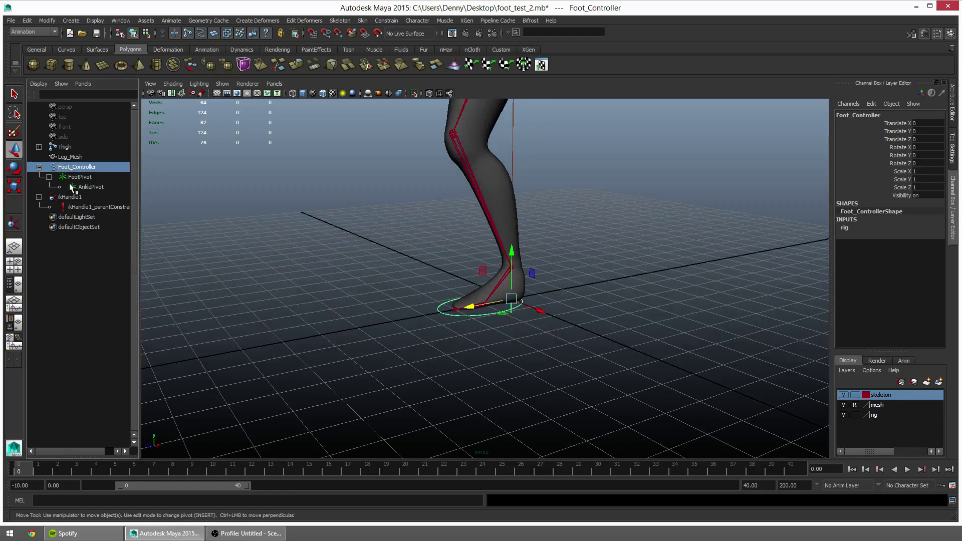
left_click(100, 68)
left_click_drag(515, 304, 636, 321)
scroll(679, 326, "up", 3)
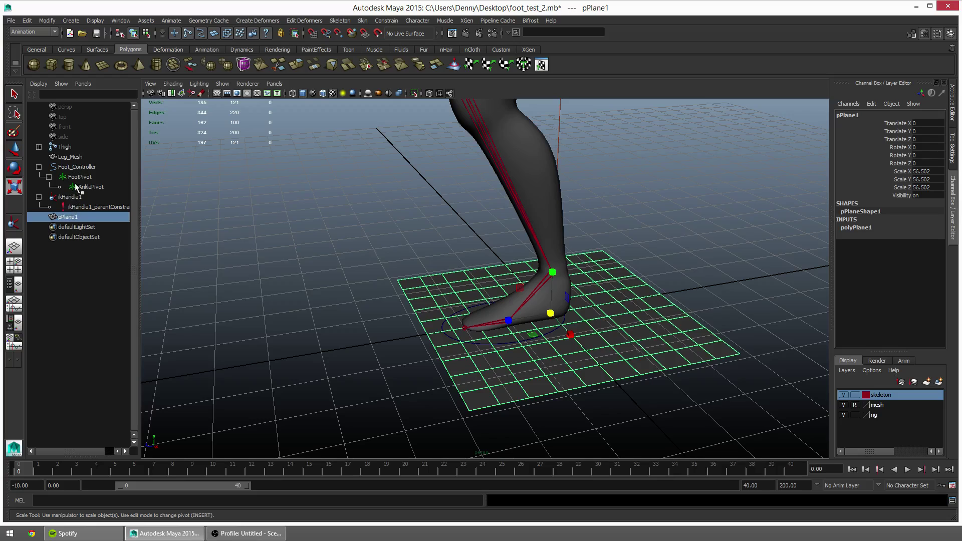
left_click(78, 168)
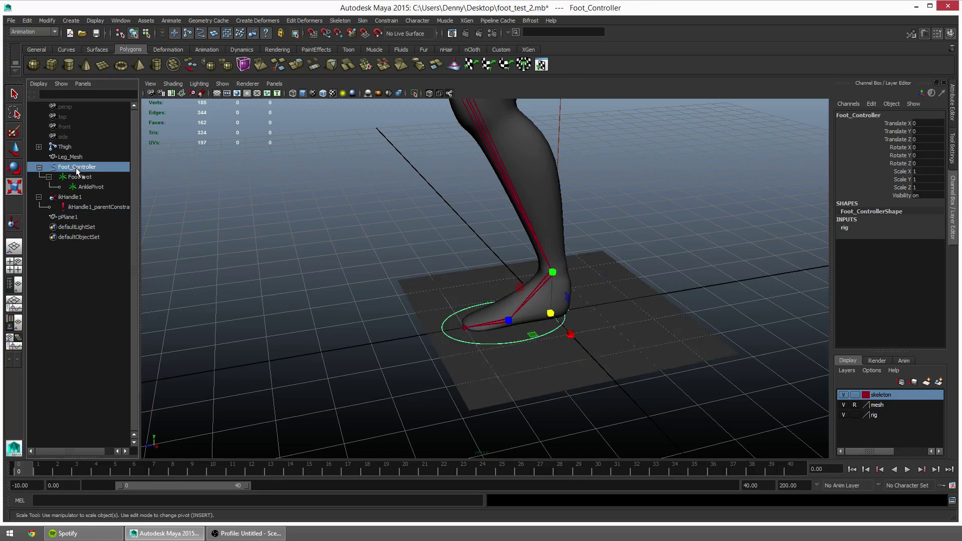
middle_click_drag(76, 210, 75, 215)
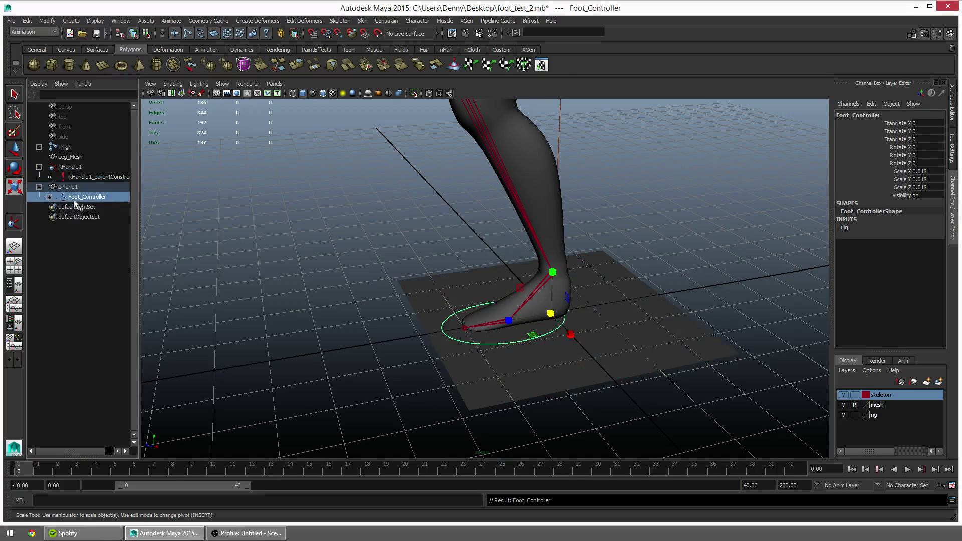
Move the plane to about 4.7, 11.6, 18.3 and tilt it about -48.9 degrees in X together with the foot
left_click_drag(441, 243, 384, 247, "alt")
scroll(385, 247, "down", 3)
key("q")
left_click(556, 326)
key("w")
left_click_drag(522, 314, 437, 272)
key("z")
left_click_drag(496, 300, 482, 267, "alt")
key("e")
left_click_drag(554, 273, 451, 255)
key("w")
right_click_drag(506, 283, 567, 307, "alt")
left_click_drag(567, 307, 430, 284, "alt")
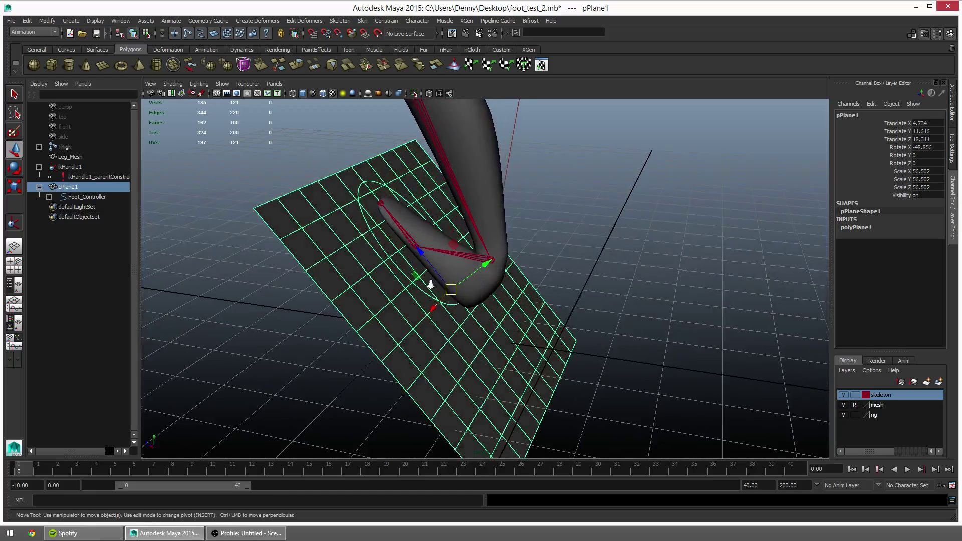
Inspect the tilted foot in wireframe, try rotating Foot_Controller on the sloped plane, and undo the change
scroll(430, 284, "up", 3)
key("q")
key("w")
left_click_drag(369, 295, 333, 208, "alt")
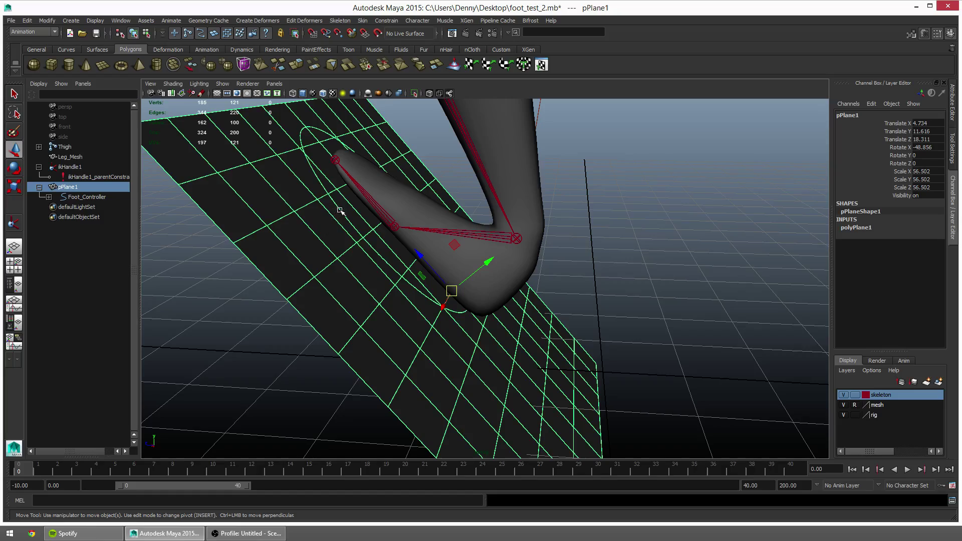
key("4")
left_click(345, 216)
middle_click_drag(346, 228, 409, 261, "alt")
scroll(408, 260, "down", 3)
key("e")
left_click_drag(494, 282, 521, 327, "alt")
key("ctrl+z")
Select FootPivot and move it about 16.7 along its Z axis to the toe tip on the sloped plane
key("q")
left_click(519, 312)
left_click(519, 316)
key("w")
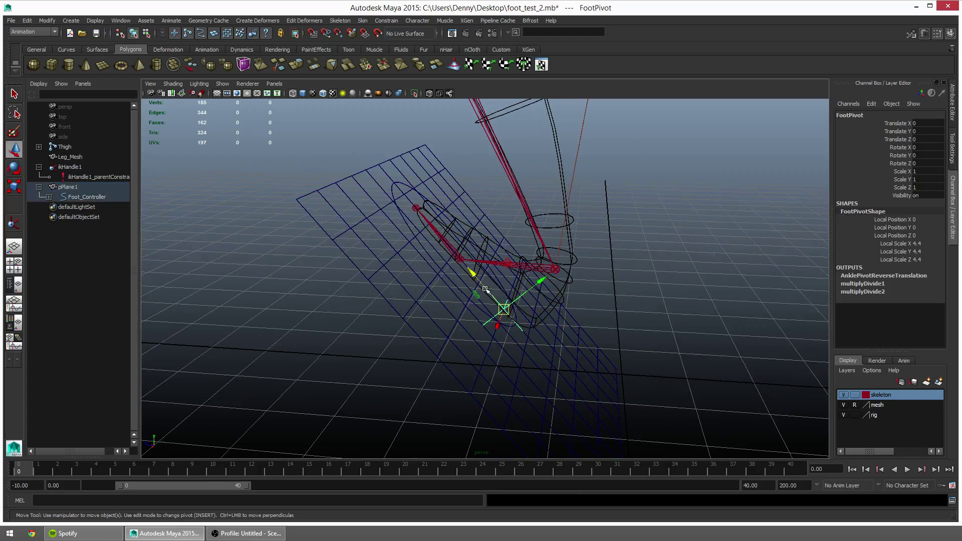
left_click_drag(485, 289, 454, 255)
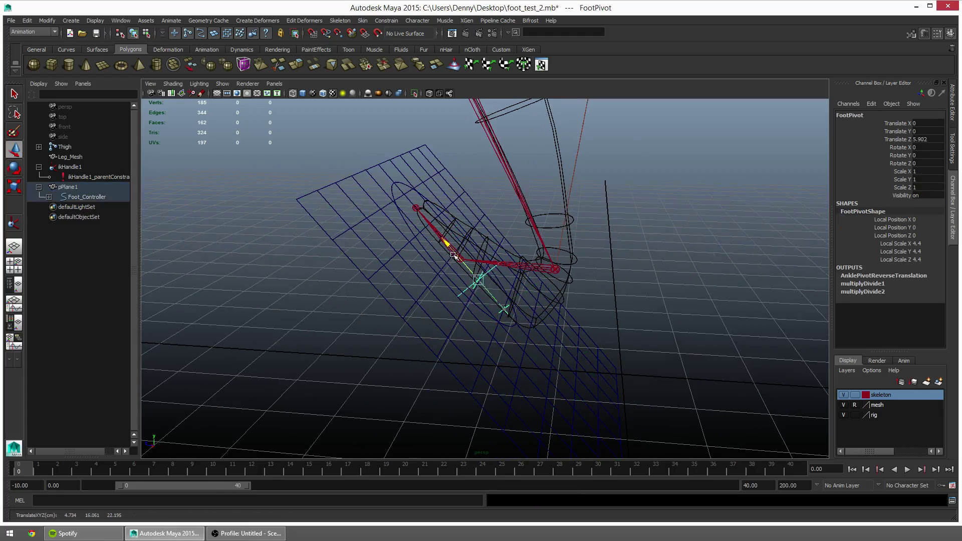
Select Foot_Controller, switch to shaded display, and test rotating the foot around the toe tip on the slope
left_click(489, 313)
key("e")
key("5")
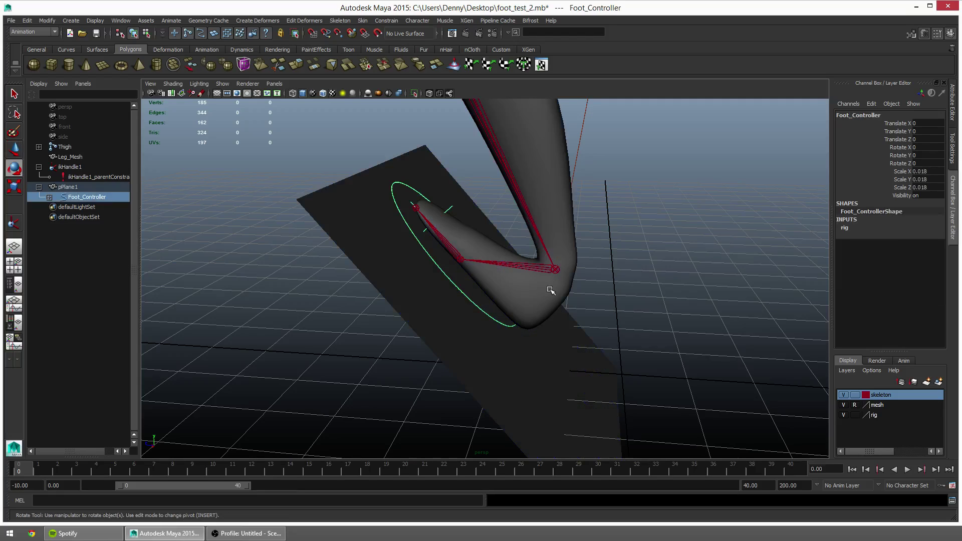
middle_click_drag(550, 290, 543, 251, "alt")
right_click_drag(543, 251, 258, 219, "alt")
key("w")
left_click_drag(489, 321, 471, 340, "alt")
key("e")
key("w")
key("e")
right_click_drag(471, 341, 612, 341, "alt")
middle_click_drag(514, 285, 518, 249)
Undo the Foot_Controller rotation and the FootPivot move
key("ctrl+z")
right_click_drag(657, 296, 215, 185, "alt")
key("ctrl+z")
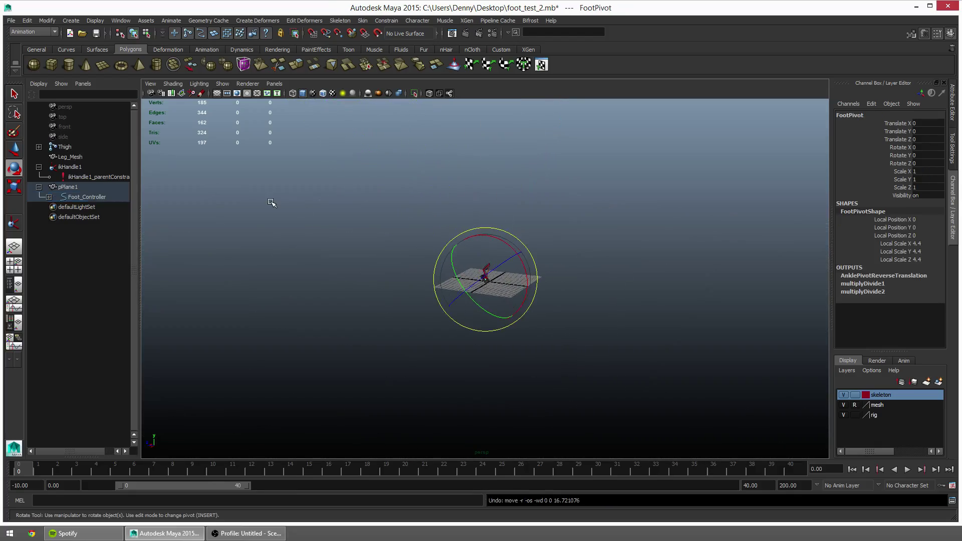
right_click_drag(271, 202, 868, 379, "alt")
right_click_drag(556, 325, 747, 361, "alt")
Move FootPivot along its Z axis to the toe tip and rotate Foot_Controller to lift the heel off the plane
key("w")
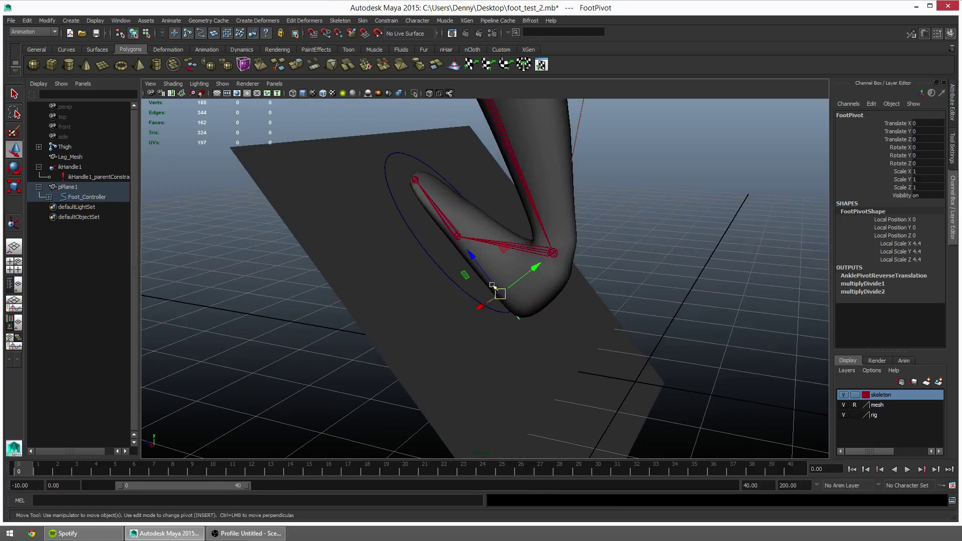
left_click_drag(479, 269, 443, 229)
left_click_drag(390, 177, 387, 172)
left_click_drag(441, 217, 453, 272, "alt")
key("e")
Select the plane and rotate it to about 1.87 degrees in X, carrying the raised foot with it
left_click(464, 246)
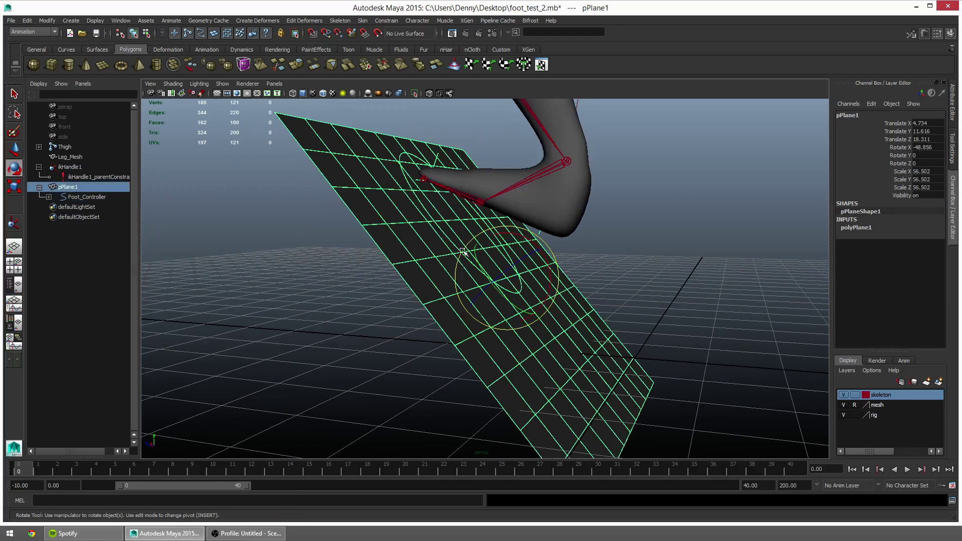
left_click_drag(545, 264, 504, 225)
key("q")
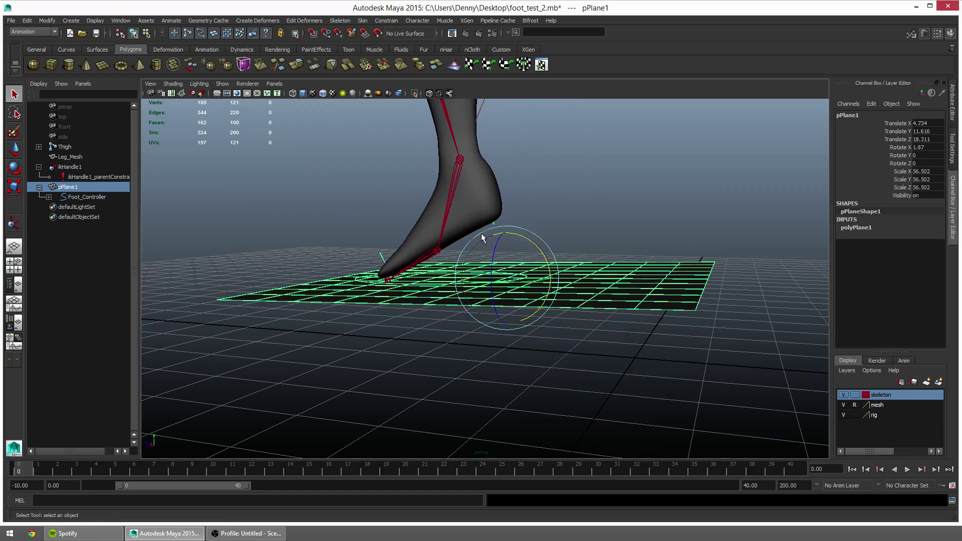
Try moving the plane along its Z axis with the raised foot on it
left_click(382, 254)
key("w")
left_click_drag(366, 272, 400, 281, "alt")
key("ctrl+z")
key("w")
left_click_drag(478, 292, 437, 293)
left_click_drag(355, 282, 406, 303)
left_click(529, 297)
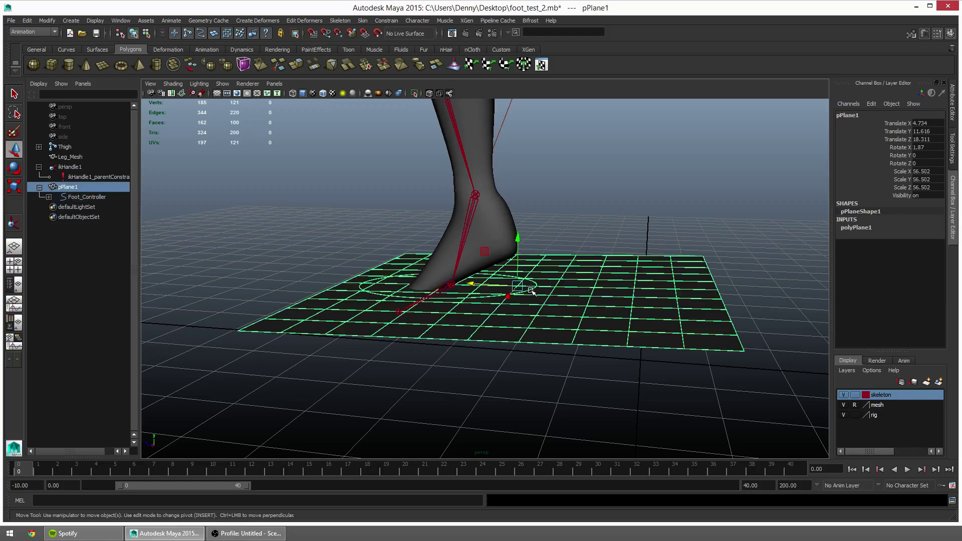
Select Foot_Controller with the Rotate tool and examine the lifted foot on the plane from several angles
left_click(531, 290, "shift")
left_click(604, 306, "ctrl")
key("e")
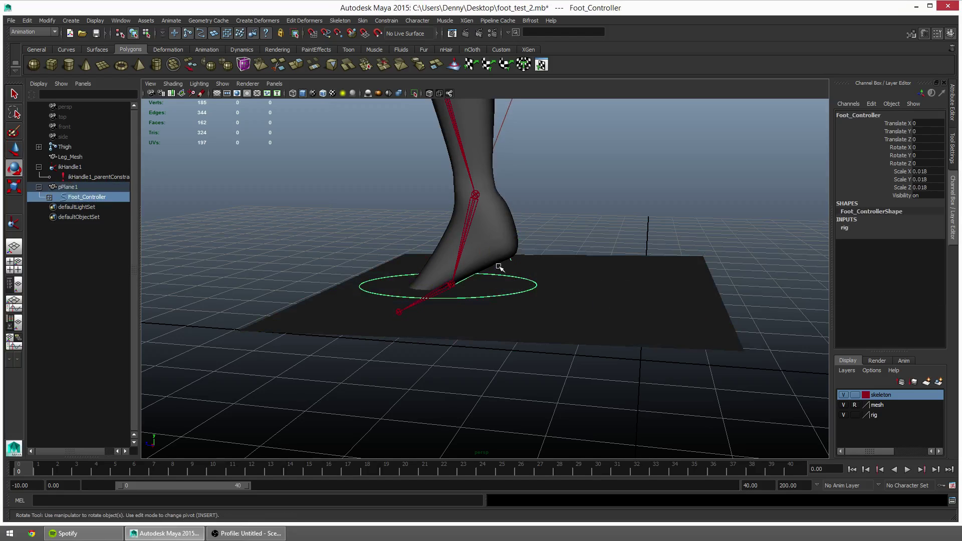
left_click_drag(482, 289, 563, 300, "alt")
left_click_drag(481, 304, 371, 284, "alt")
left_click_drag(373, 322, 624, 346, "alt")
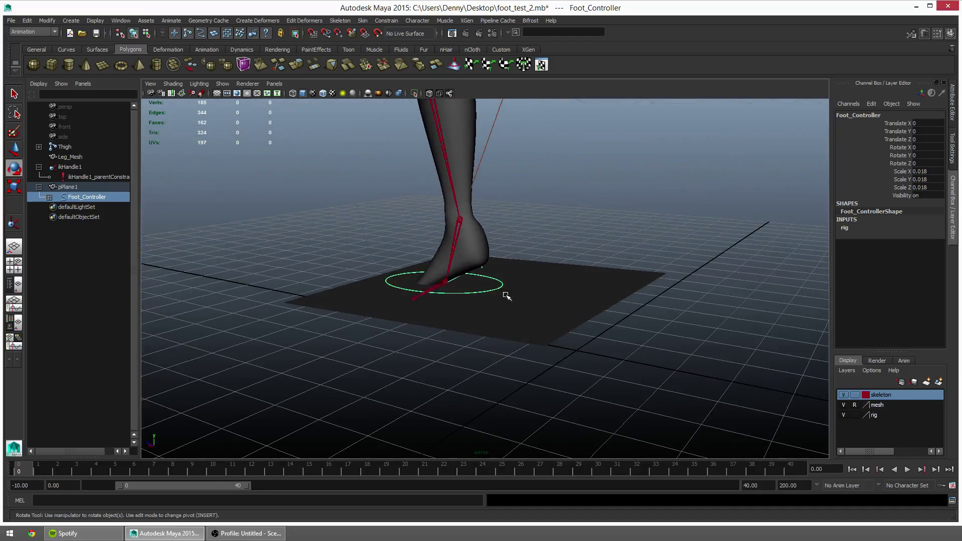
left_click_drag(506, 298, 550, 305, "alt")
middle_click_drag(598, 302, 588, 299, "alt")
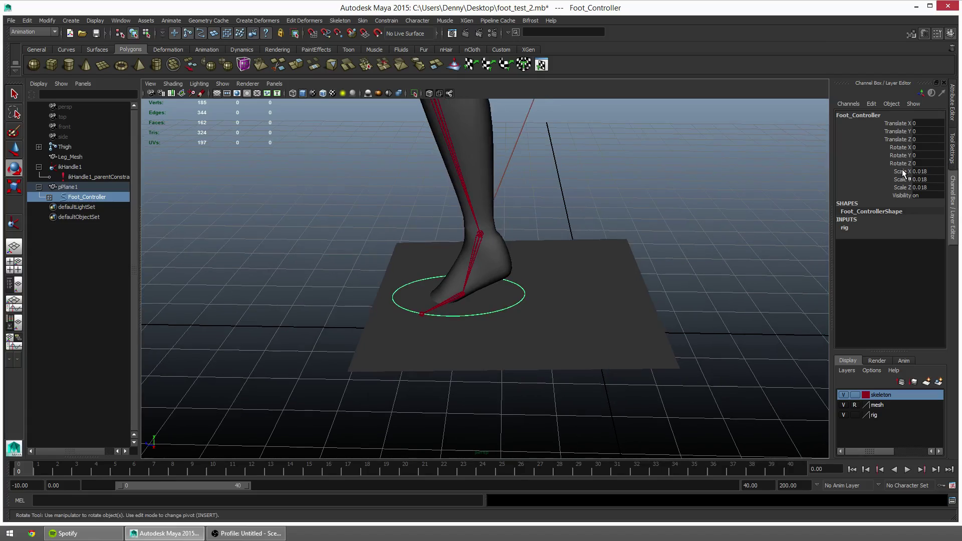
Highlight Foot_Controller's Scale X, Y and Z channels and inspect the controller around the foot
left_click_drag(902, 171, 903, 186)
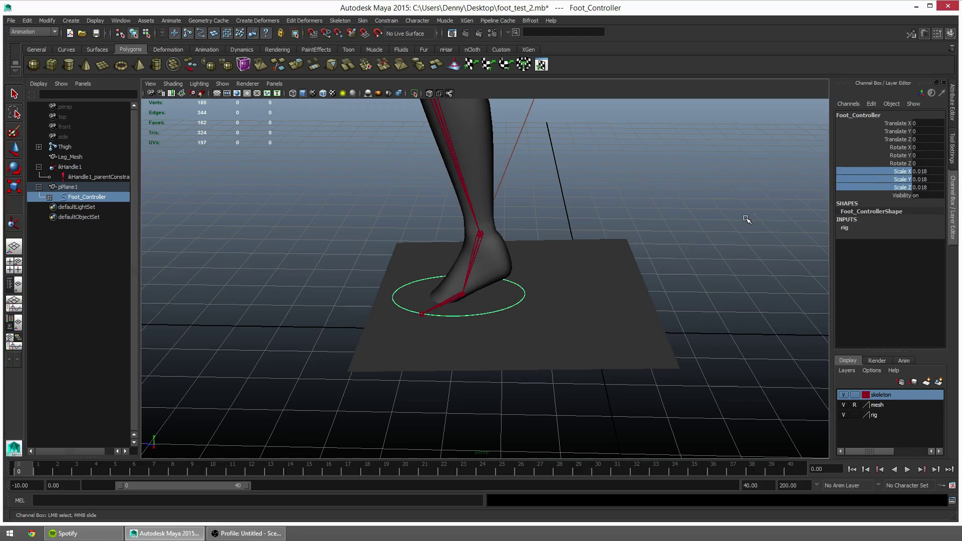
left_click_drag(741, 223, 404, 181, "alt")
scroll(645, 236, "up", 10)
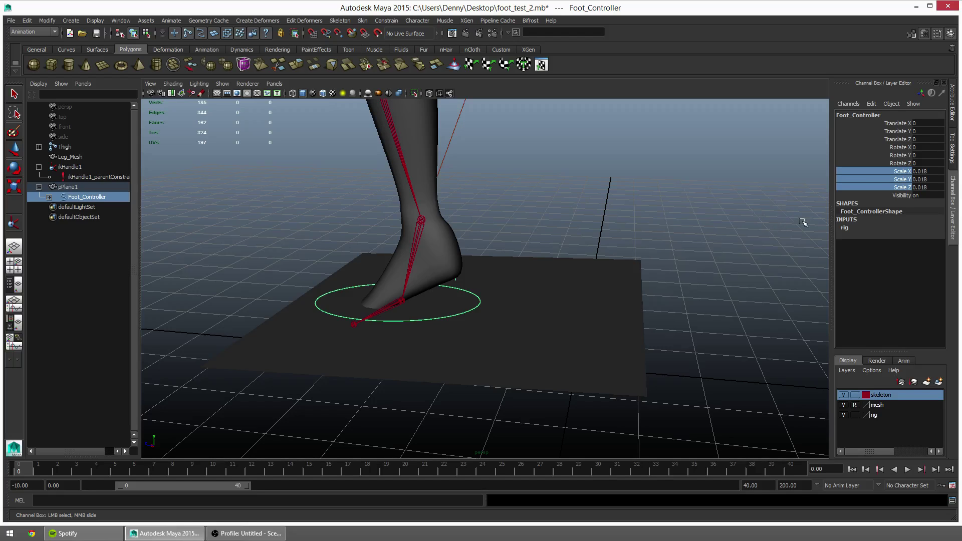
key("g")
left_click_drag(487, 260, 462, 245, "alt")
key("ctrl+z")
right_click_drag(464, 246, 620, 271, "alt")
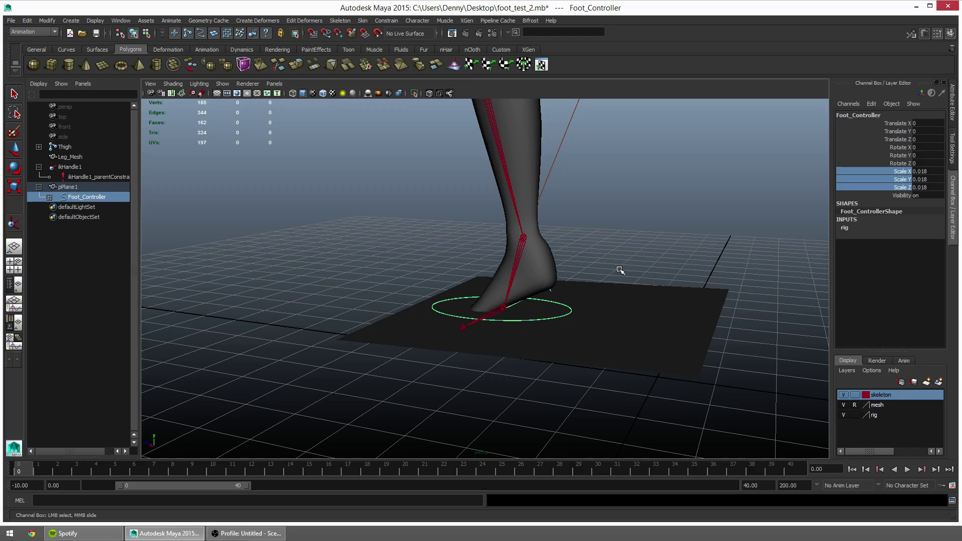
Select the plane and test rotating it freely to about -13.8, -51.2 and -17.6 degrees in X, Y and Z
left_click(661, 364)
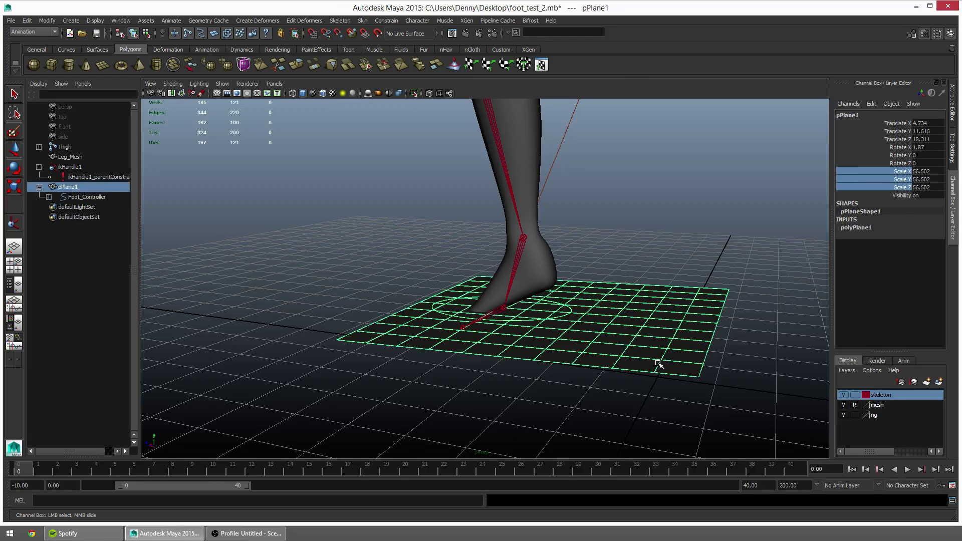
key("e")
left_click_drag(572, 321, 540, 323)
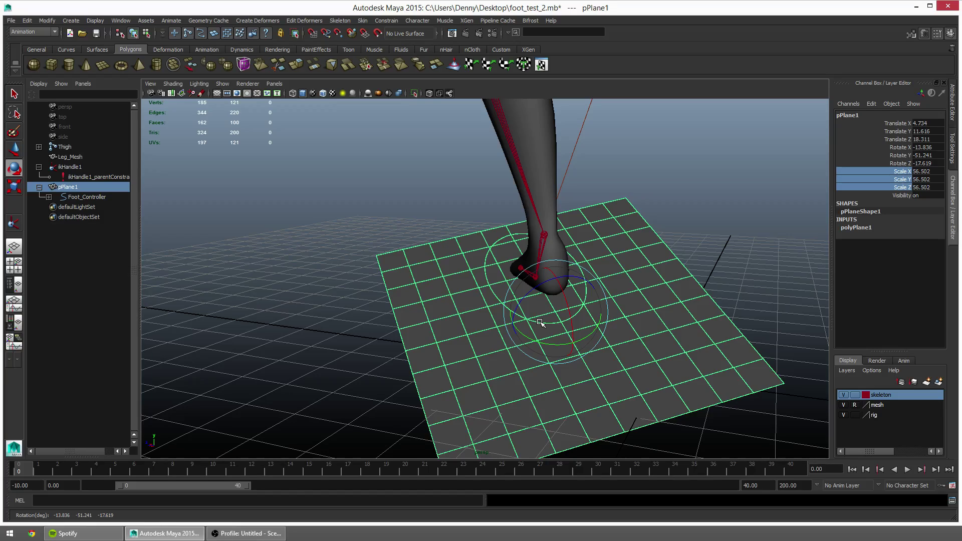
Undo the plane's rotations and translation back to zero
key("ctrl+z")
key("ctrl+z")
left_click_drag(528, 304, 511, 280, "alt")
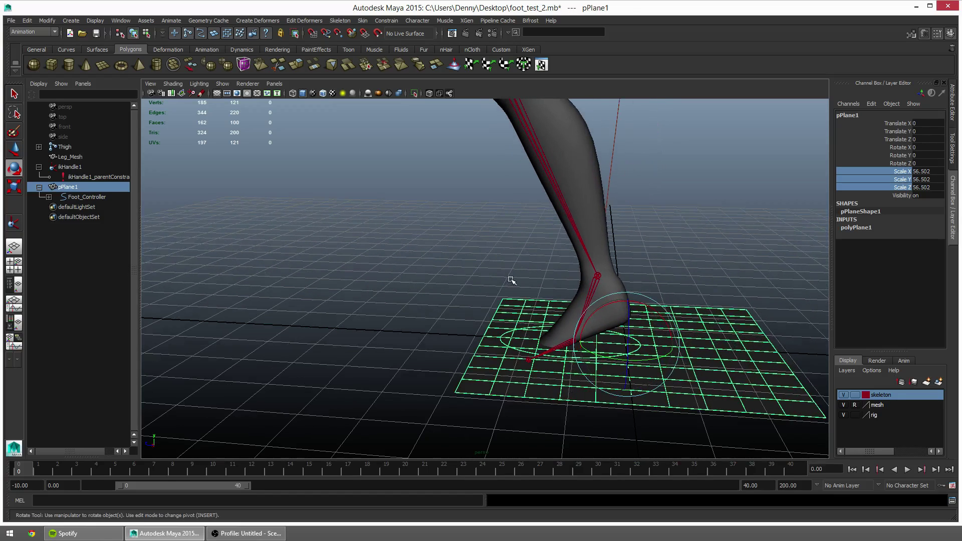